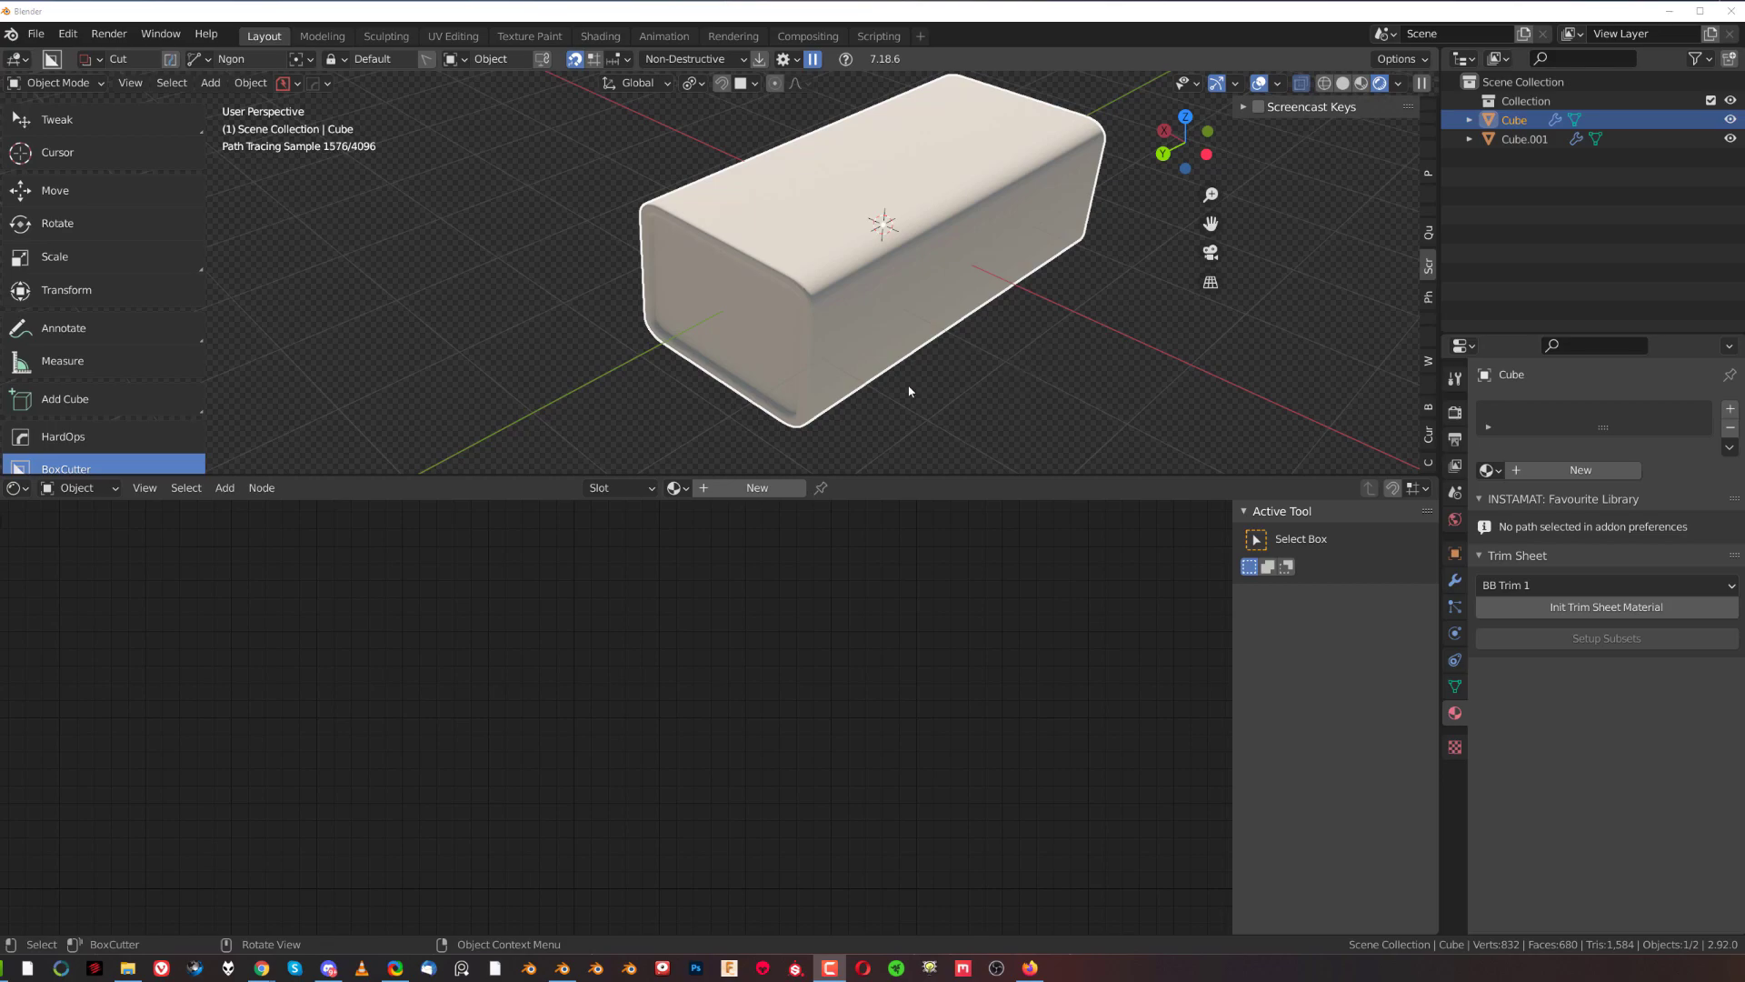
# Add a blank Principled material to the rounded box.
pyautogui.moveTo(766, 406); pyautogui.dragTo(826, 278, button='middle')
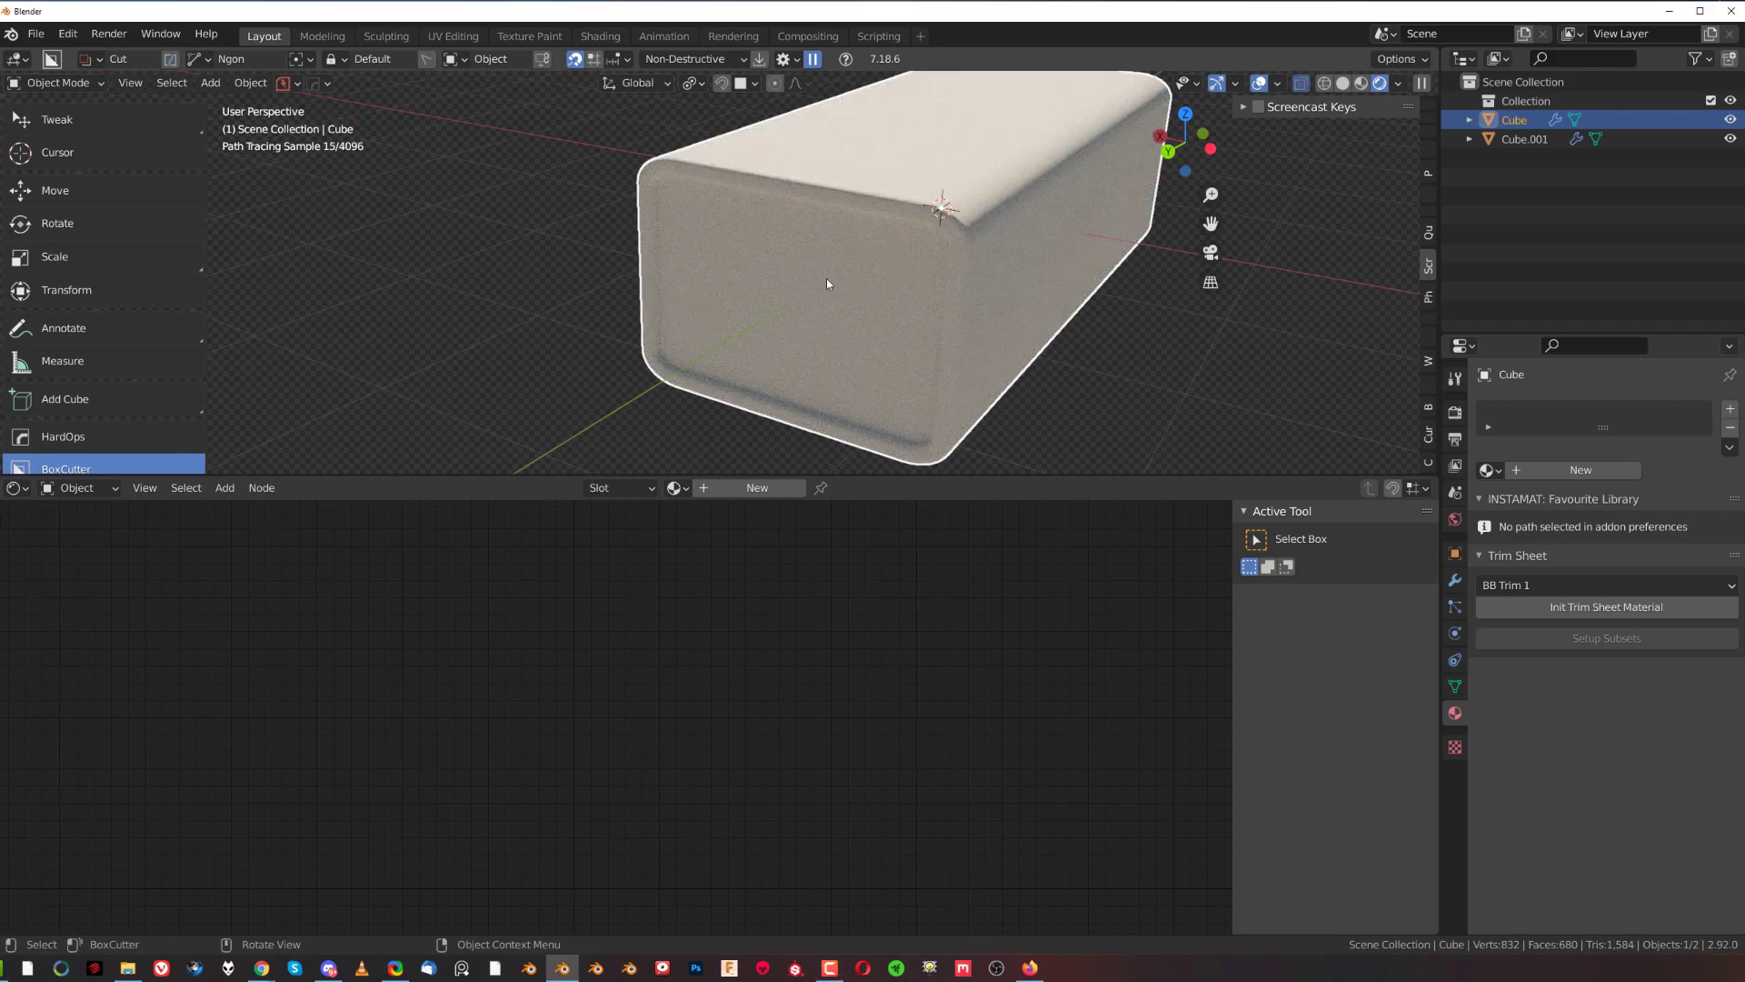
pyautogui.click(825, 281)
pyautogui.scroll(-2, 818, 343)
pyautogui.click(900, 282)
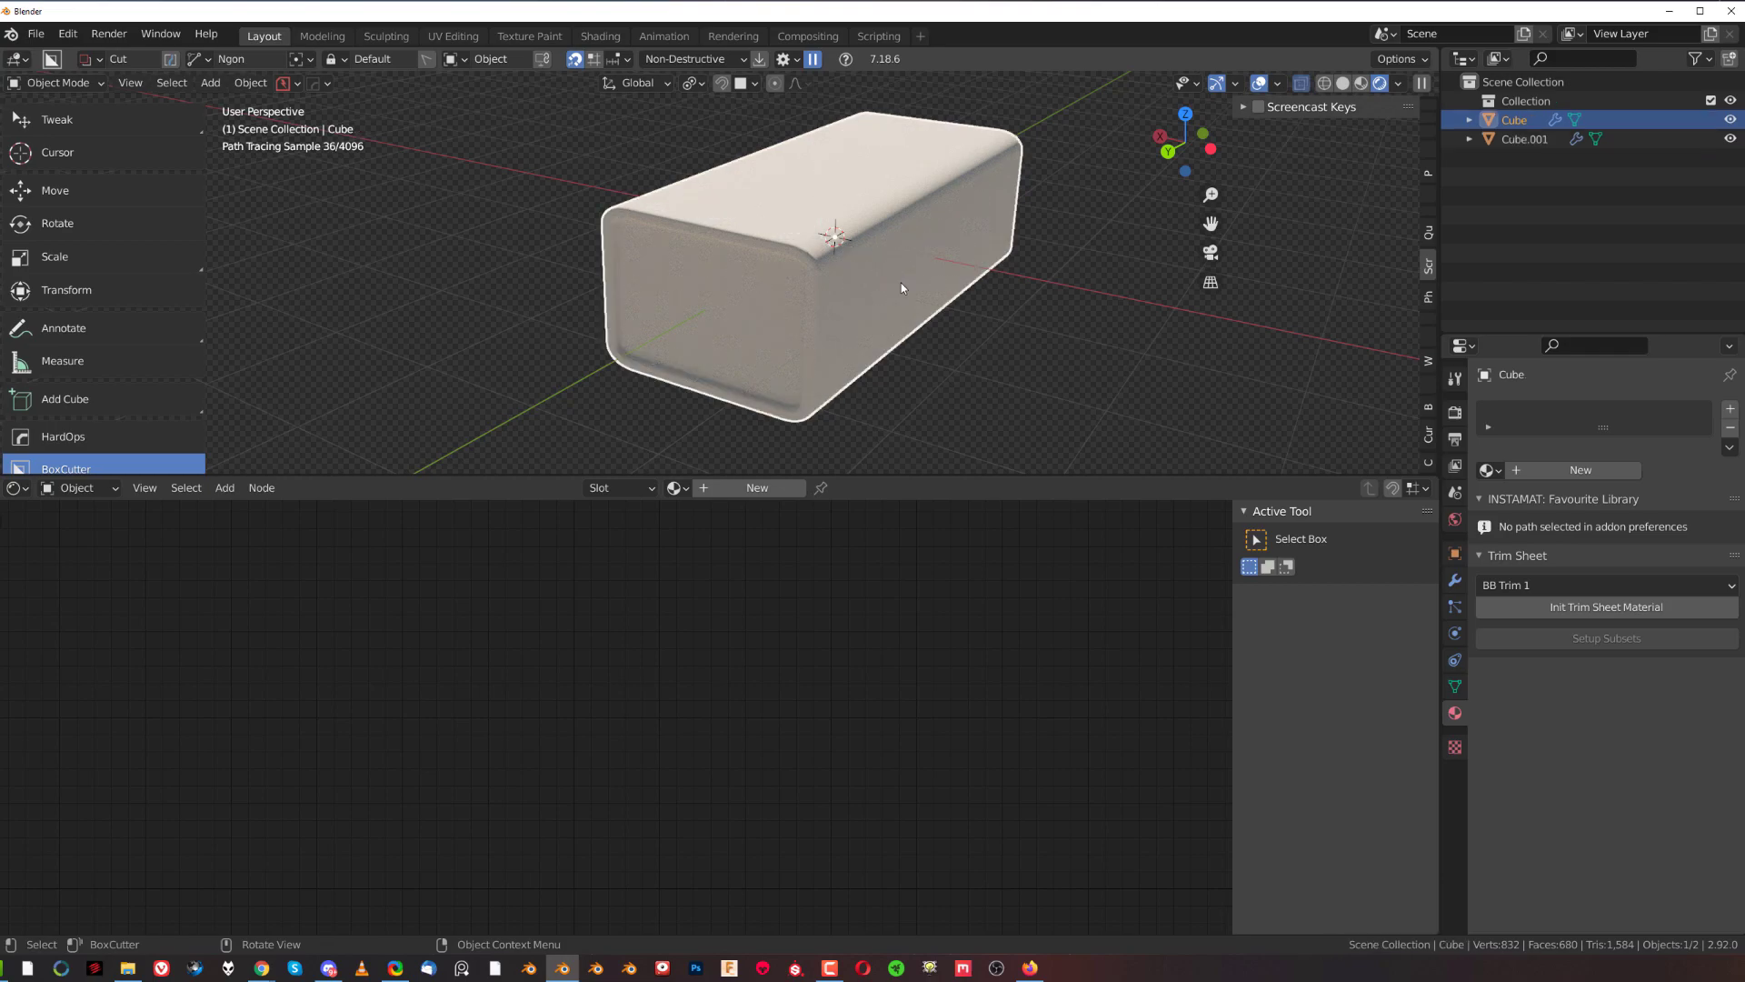
pyautogui.hotkey('alt', 'm')
pyautogui.click(916, 233)
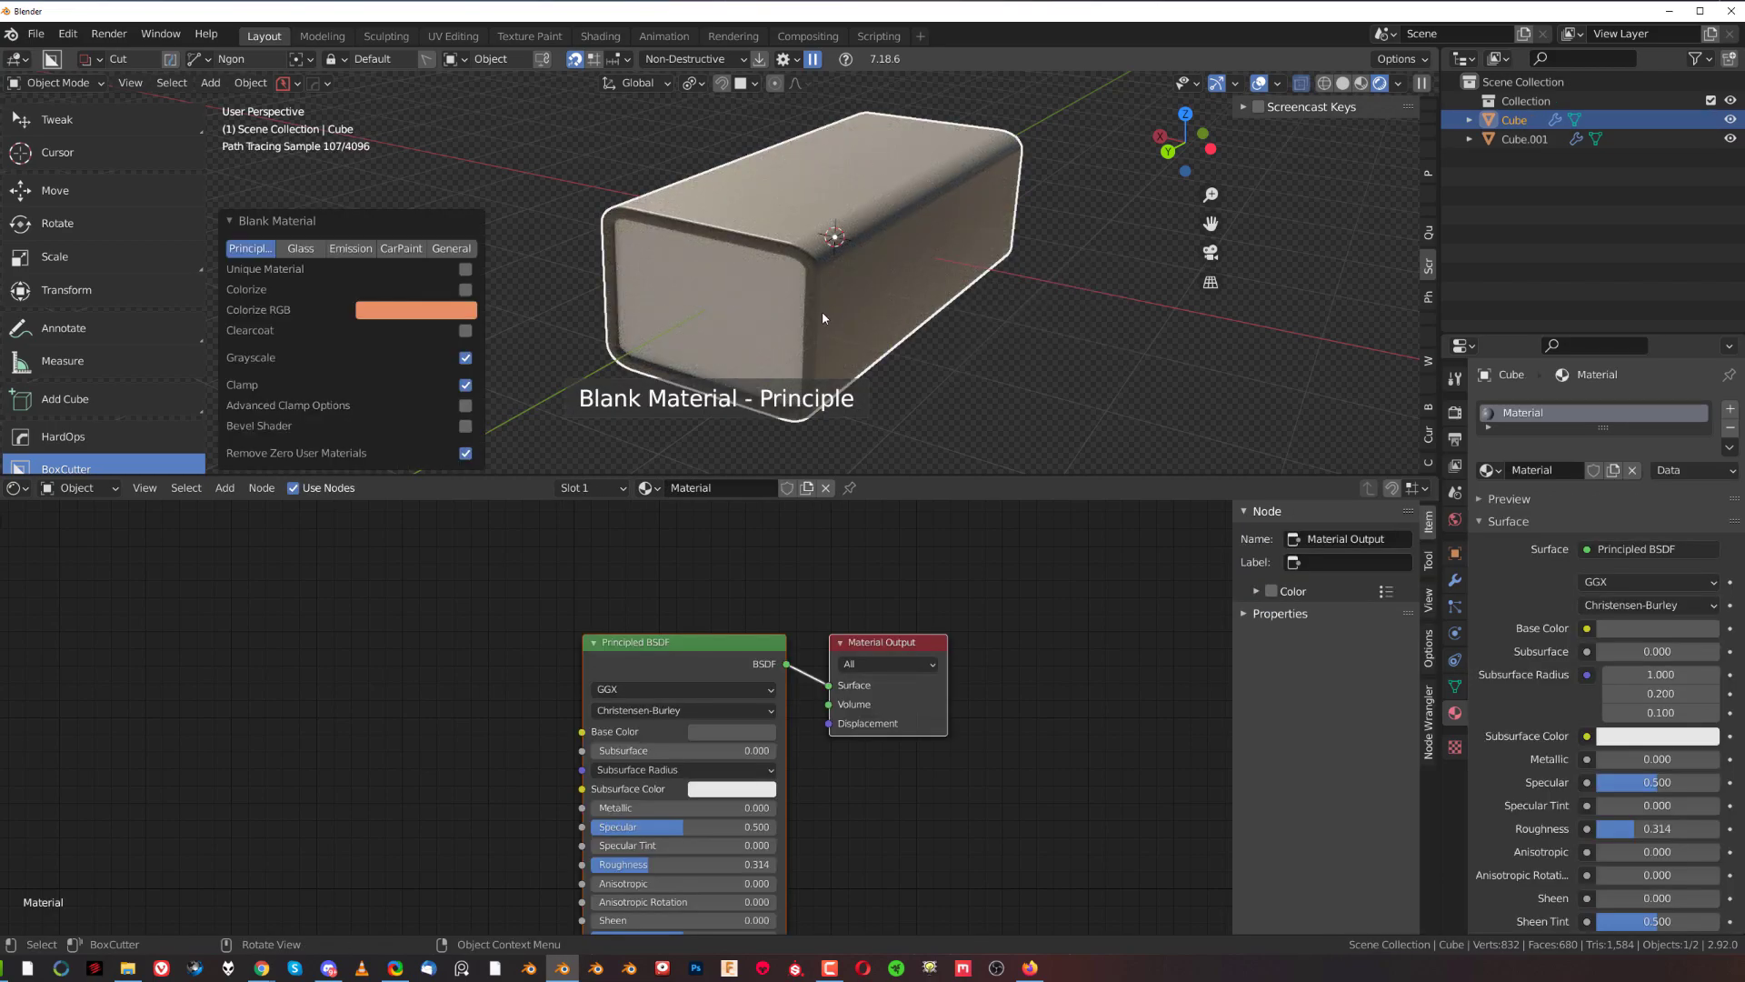
pyautogui.click(736, 286)
pyautogui.press('g')
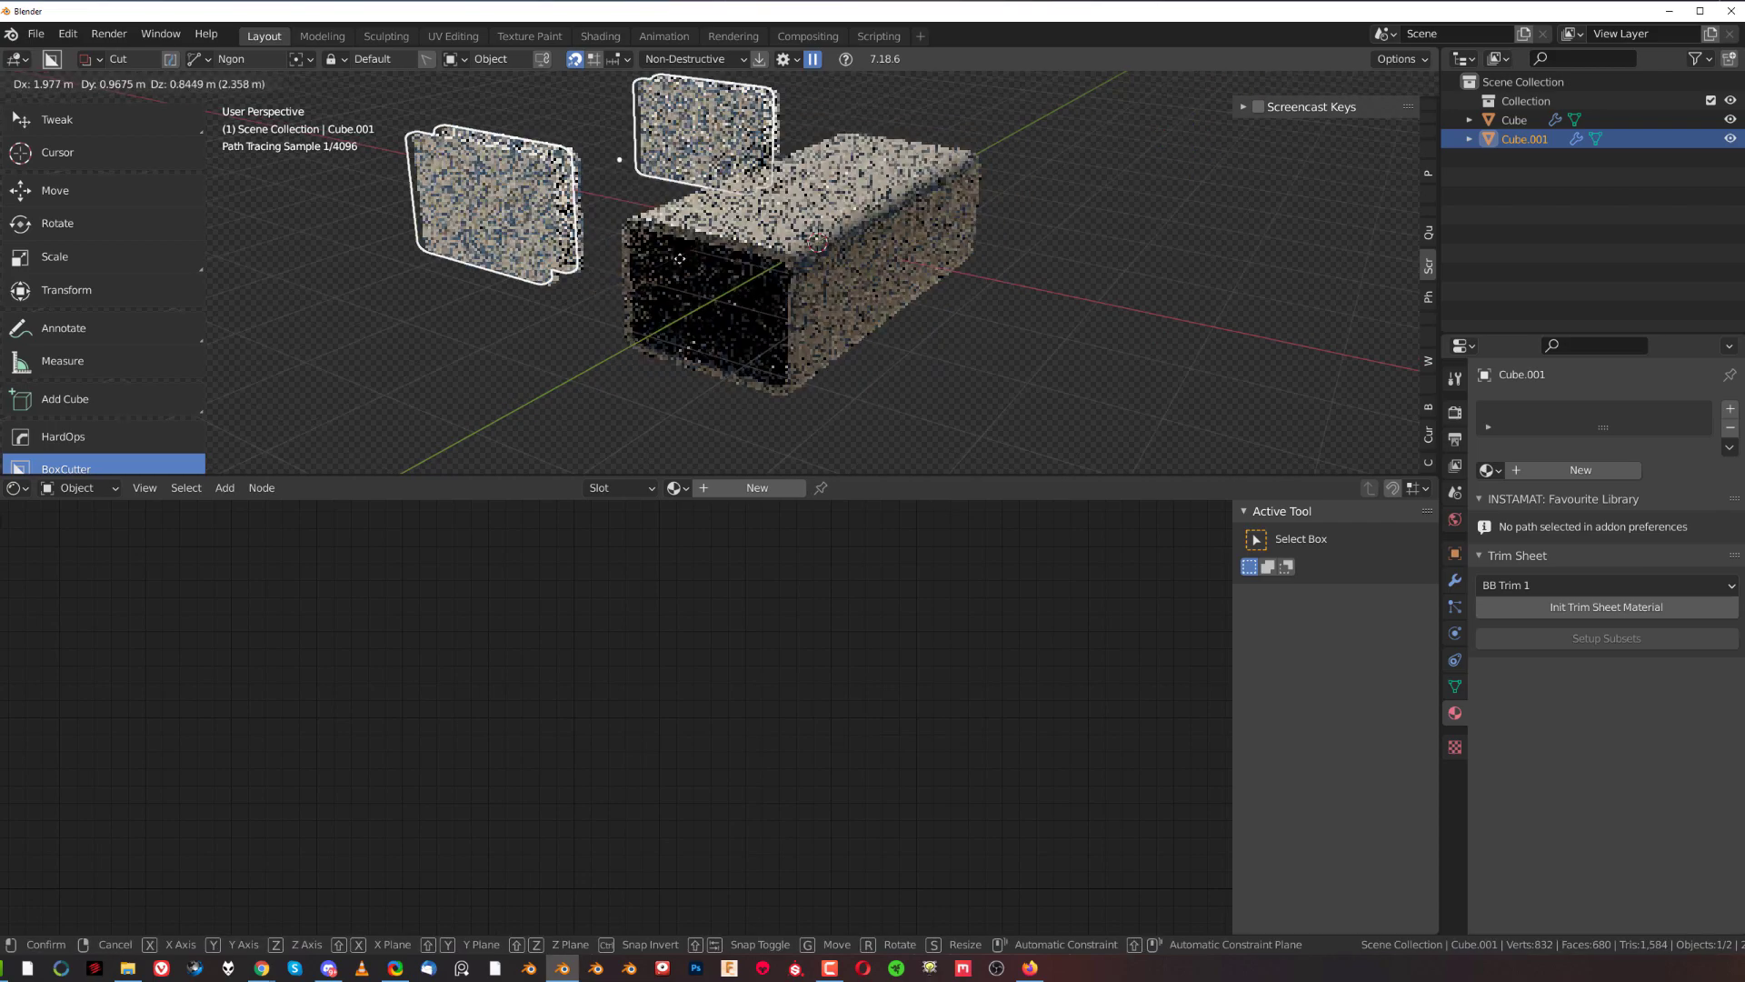
pyautogui.rightClick(689, 248)
pyautogui.moveTo(689, 248); pyautogui.dragTo(669, 260, button='middle')
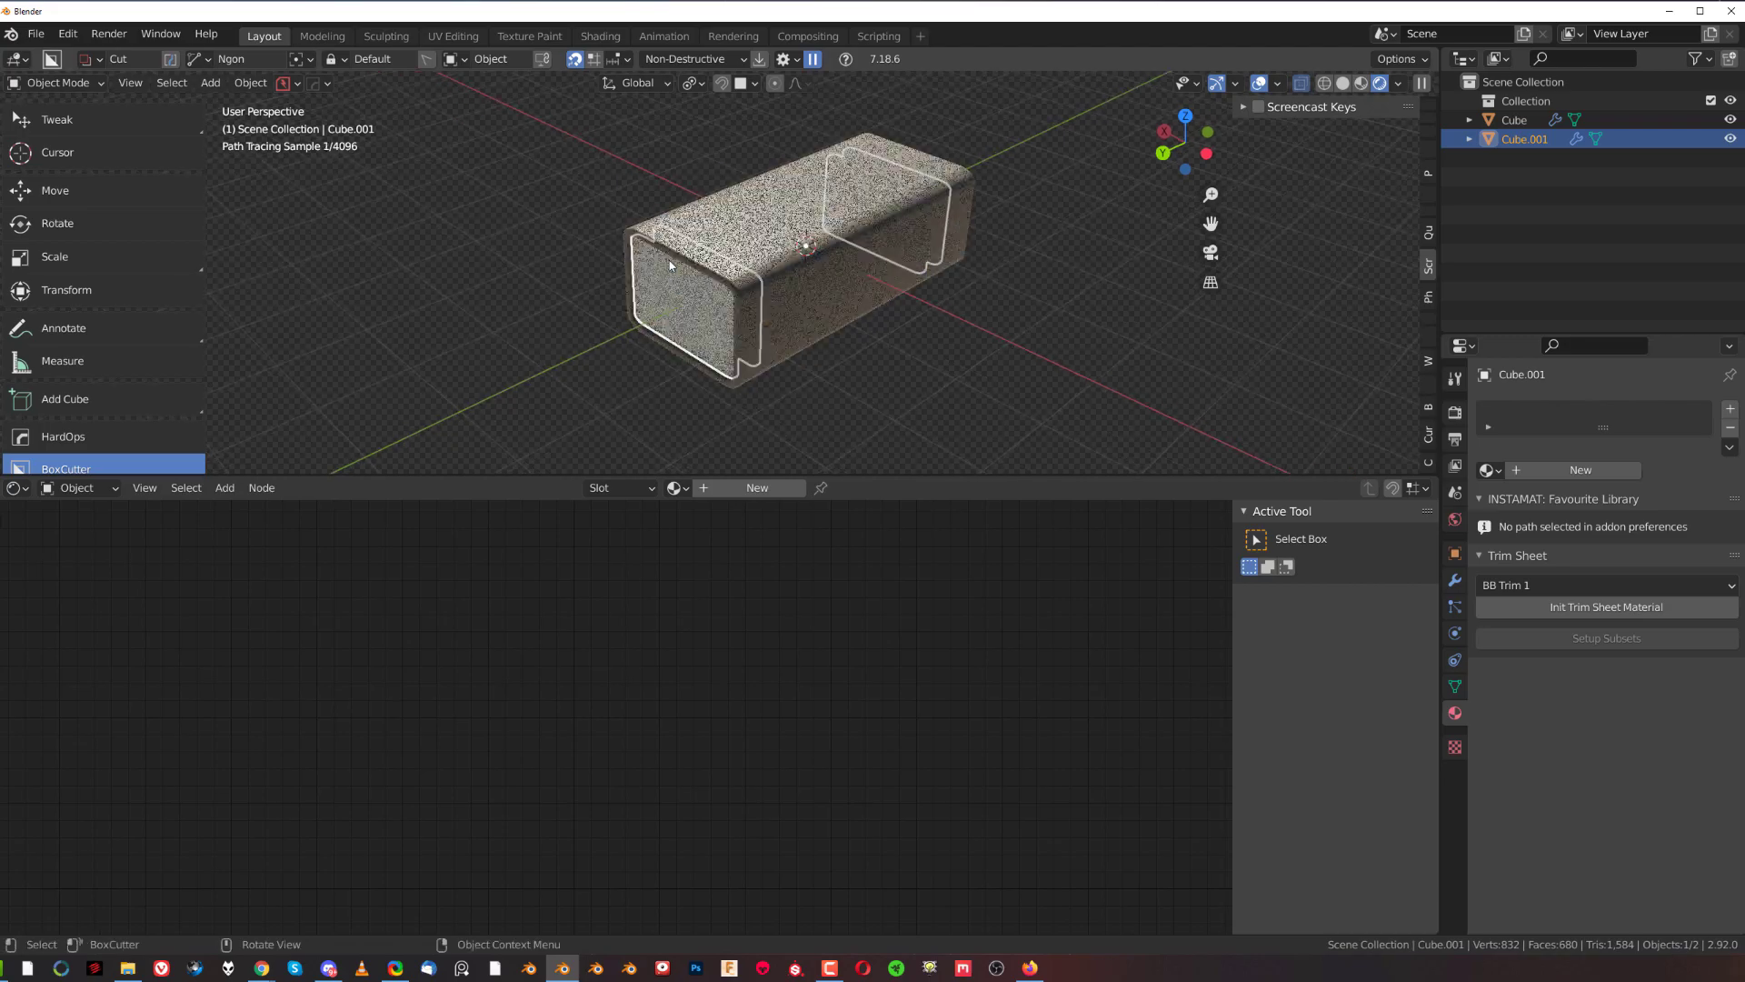
pyautogui.moveTo(718, 343)
pyautogui.mouseDown(button='middle')
pyautogui.moveTo(522, 270)
pyautogui.moveTo(796, 276)
pyautogui.moveTo(691, 255)
pyautogui.moveTo(857, 300)
pyautogui.moveTo(570, 369)
pyautogui.moveTo(709, 288)
pyautogui.moveTo(613, 338)
pyautogui.moveTo(655, 272)
pyautogui.moveTo(684, 320)
pyautogui.moveTo(752, 355)
pyautogui.moveTo(738, 296)
pyautogui.mouseUp(button='middle')
pyautogui.keyDown('shift'); pyautogui.click(738, 297); pyautogui.keyUp('shift')
pyautogui.hotkey('alt', 'x')
pyautogui.rightClick(598, 295)
pyautogui.moveTo(996, 305); pyautogui.dragTo(856, 287, button='middle')
pyautogui.click(1147, 240)
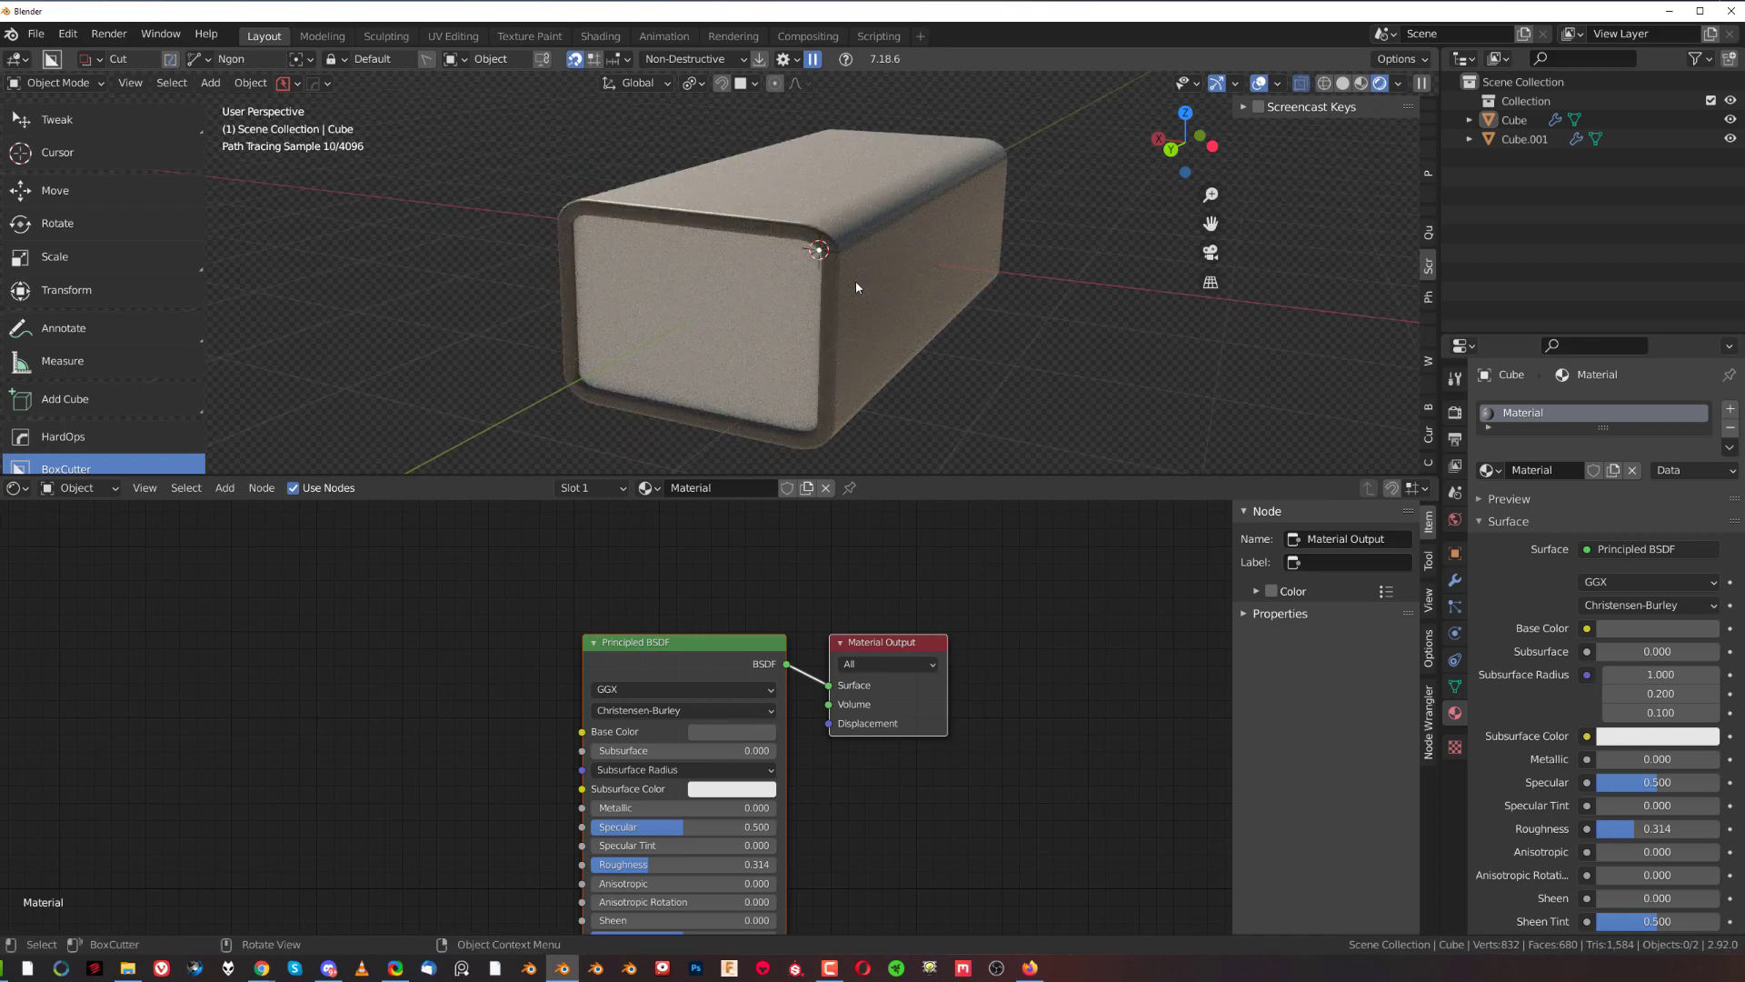
# Select the end panels of the box and add a blank Glass material to them.
pyautogui.click(858, 411)
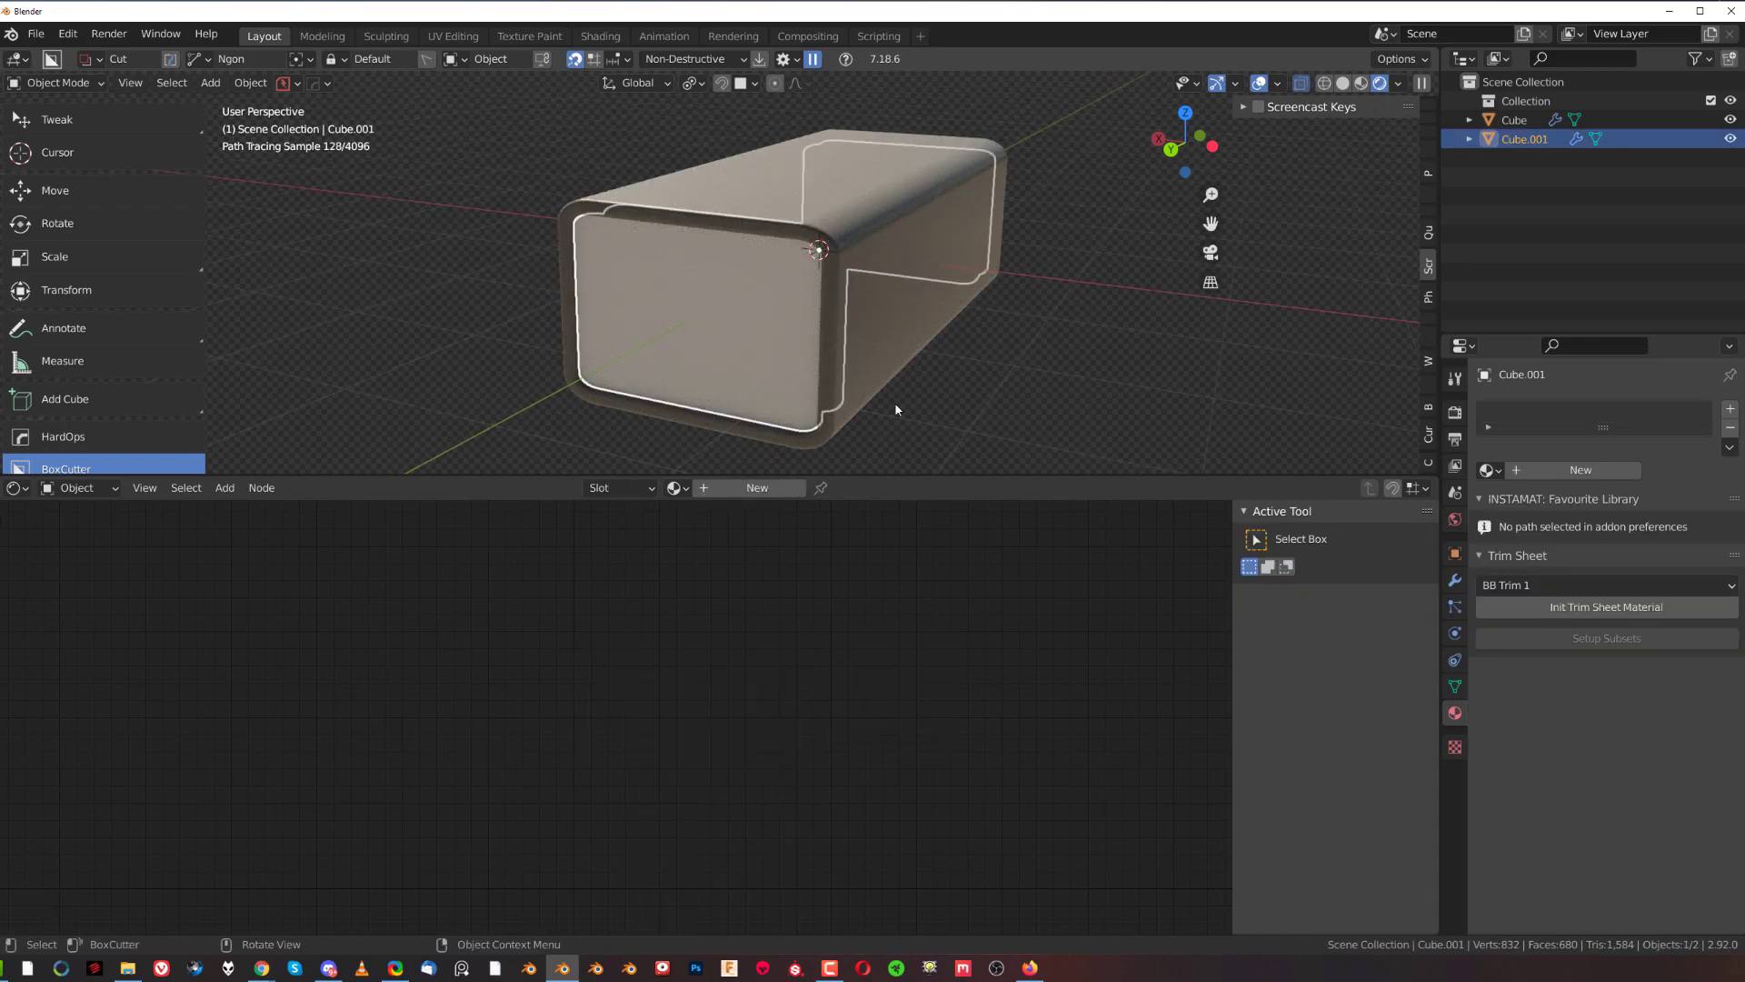
pyautogui.hotkey('alt', 'm')
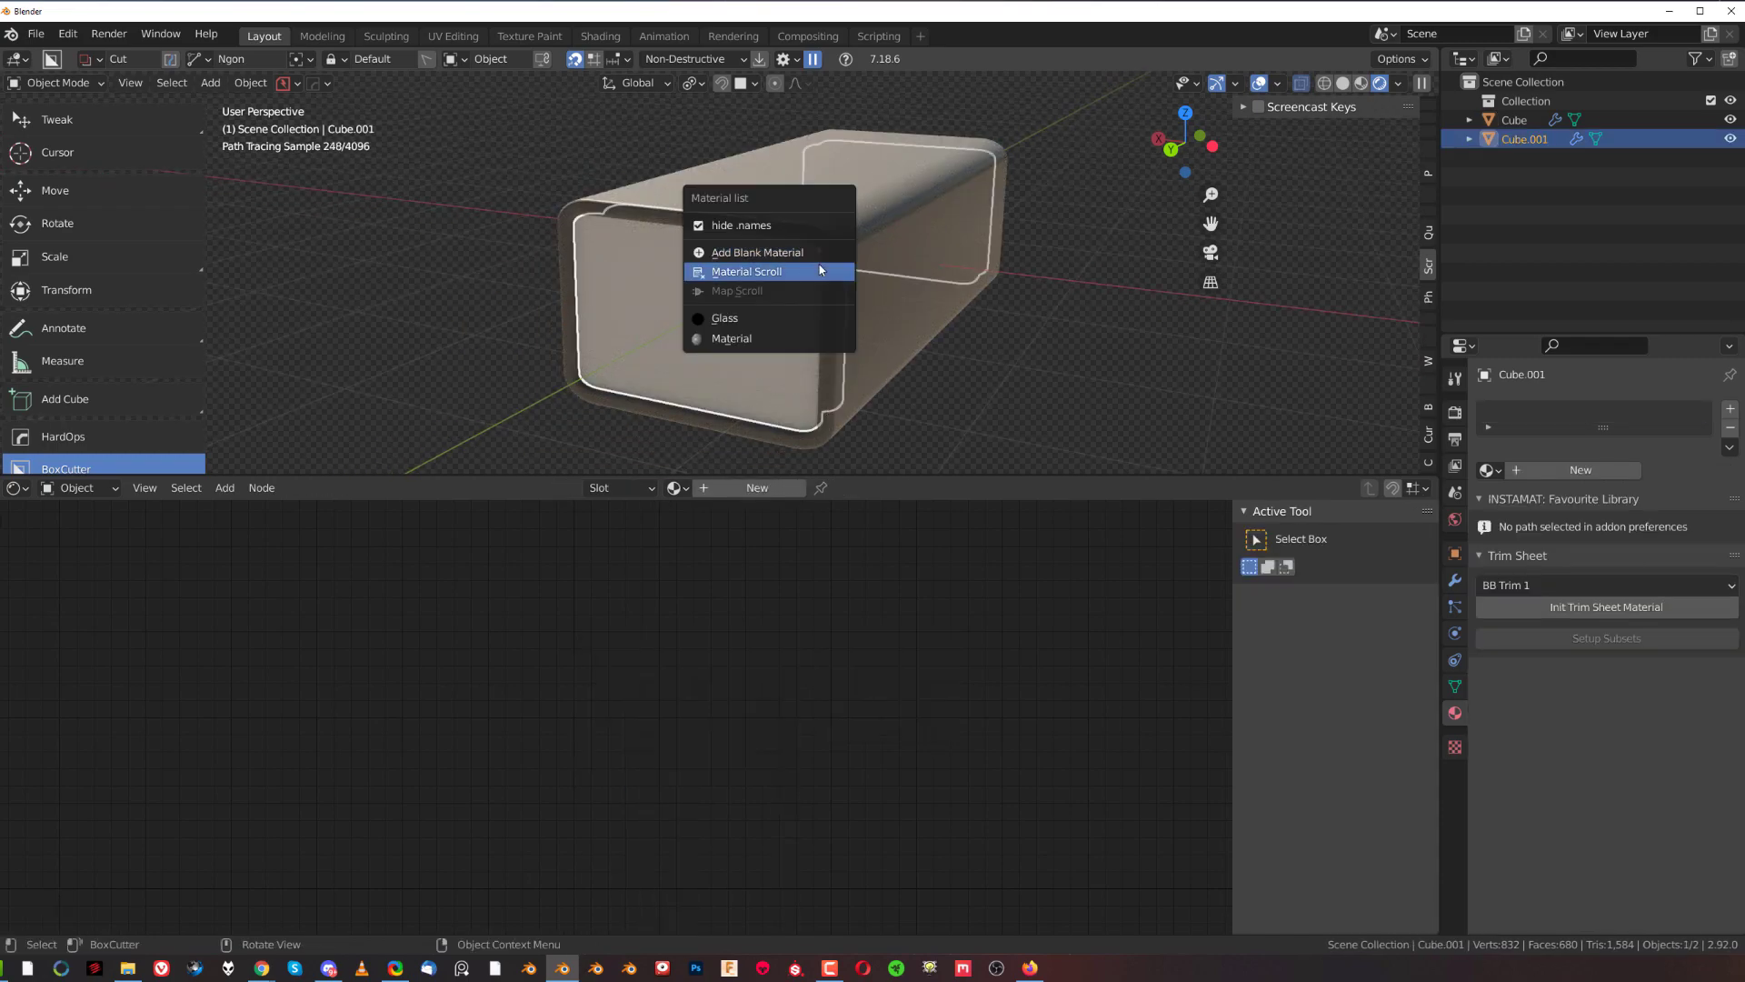
pyautogui.keyDown('shift'); pyautogui.click(800, 253); pyautogui.keyUp('shift')
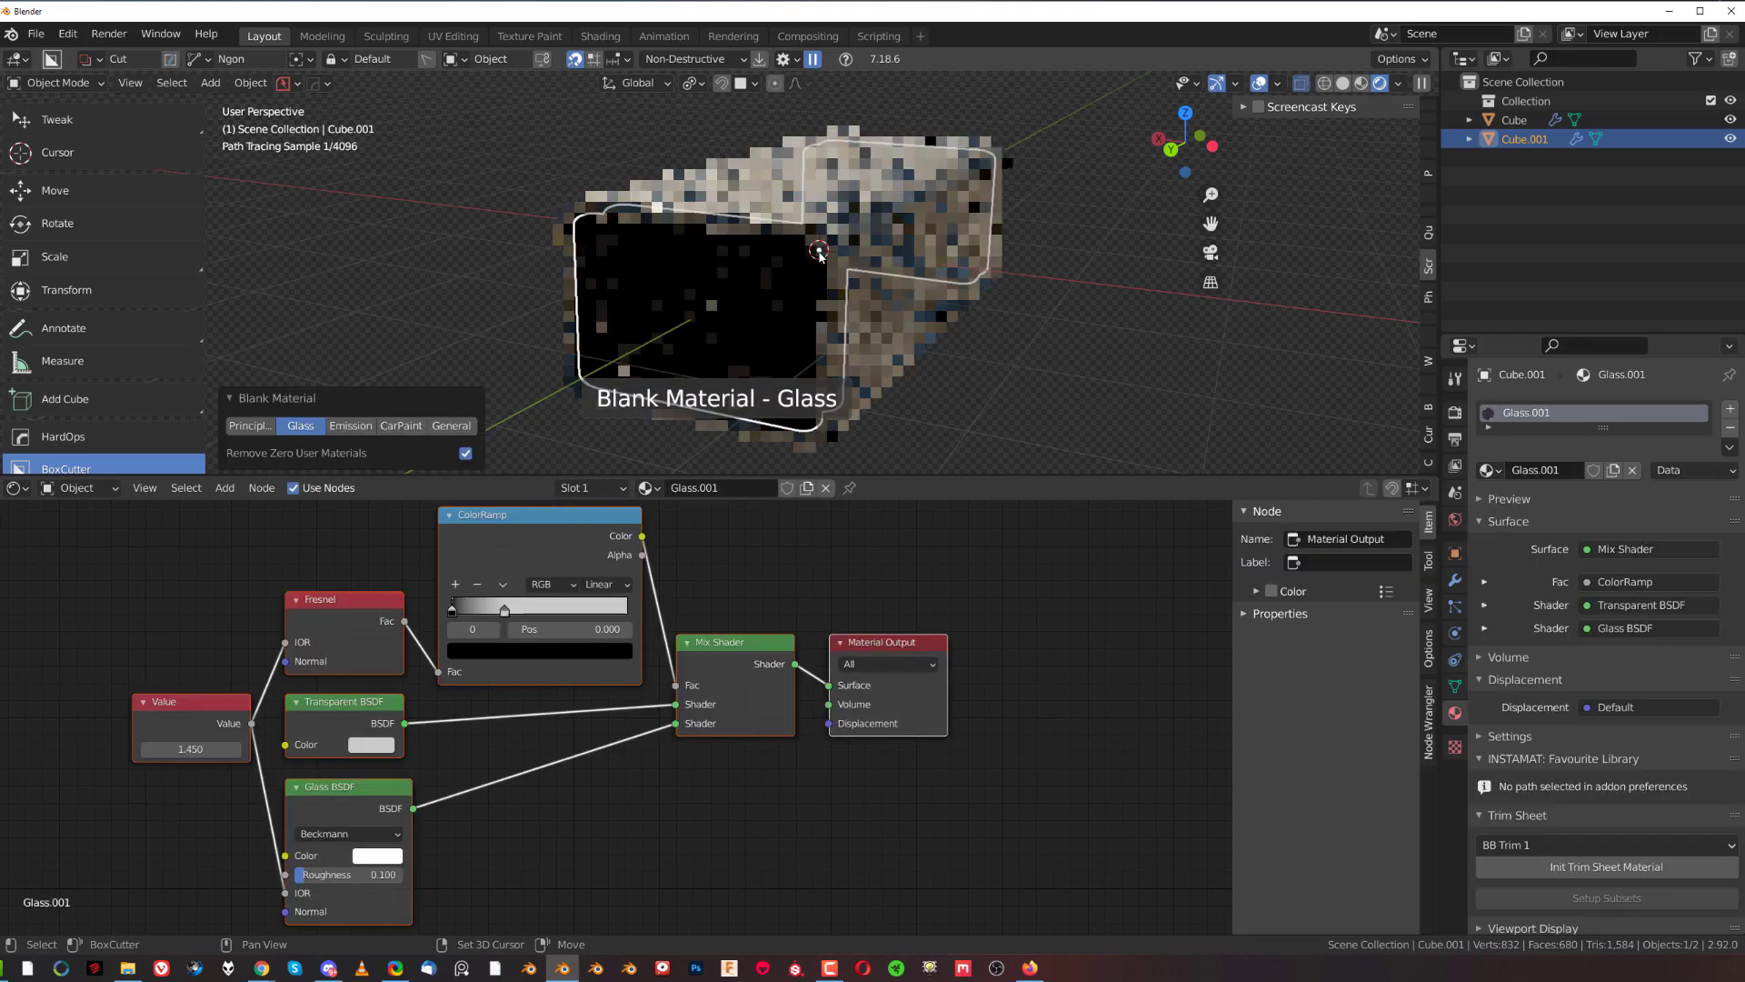
# Inspect the box's hollow interior and end panels in solid shading, and return the viewport to rendered shading.
pyautogui.moveTo(1040, 312)
pyautogui.mouseDown(button='middle')
pyautogui.moveTo(1120, 280)
pyautogui.moveTo(970, 300)
pyautogui.mouseUp(button='middle')
pyautogui.click(1342, 83)
pyautogui.hotkey('alt', 'a')
pyautogui.scroll(5, 960, 236)
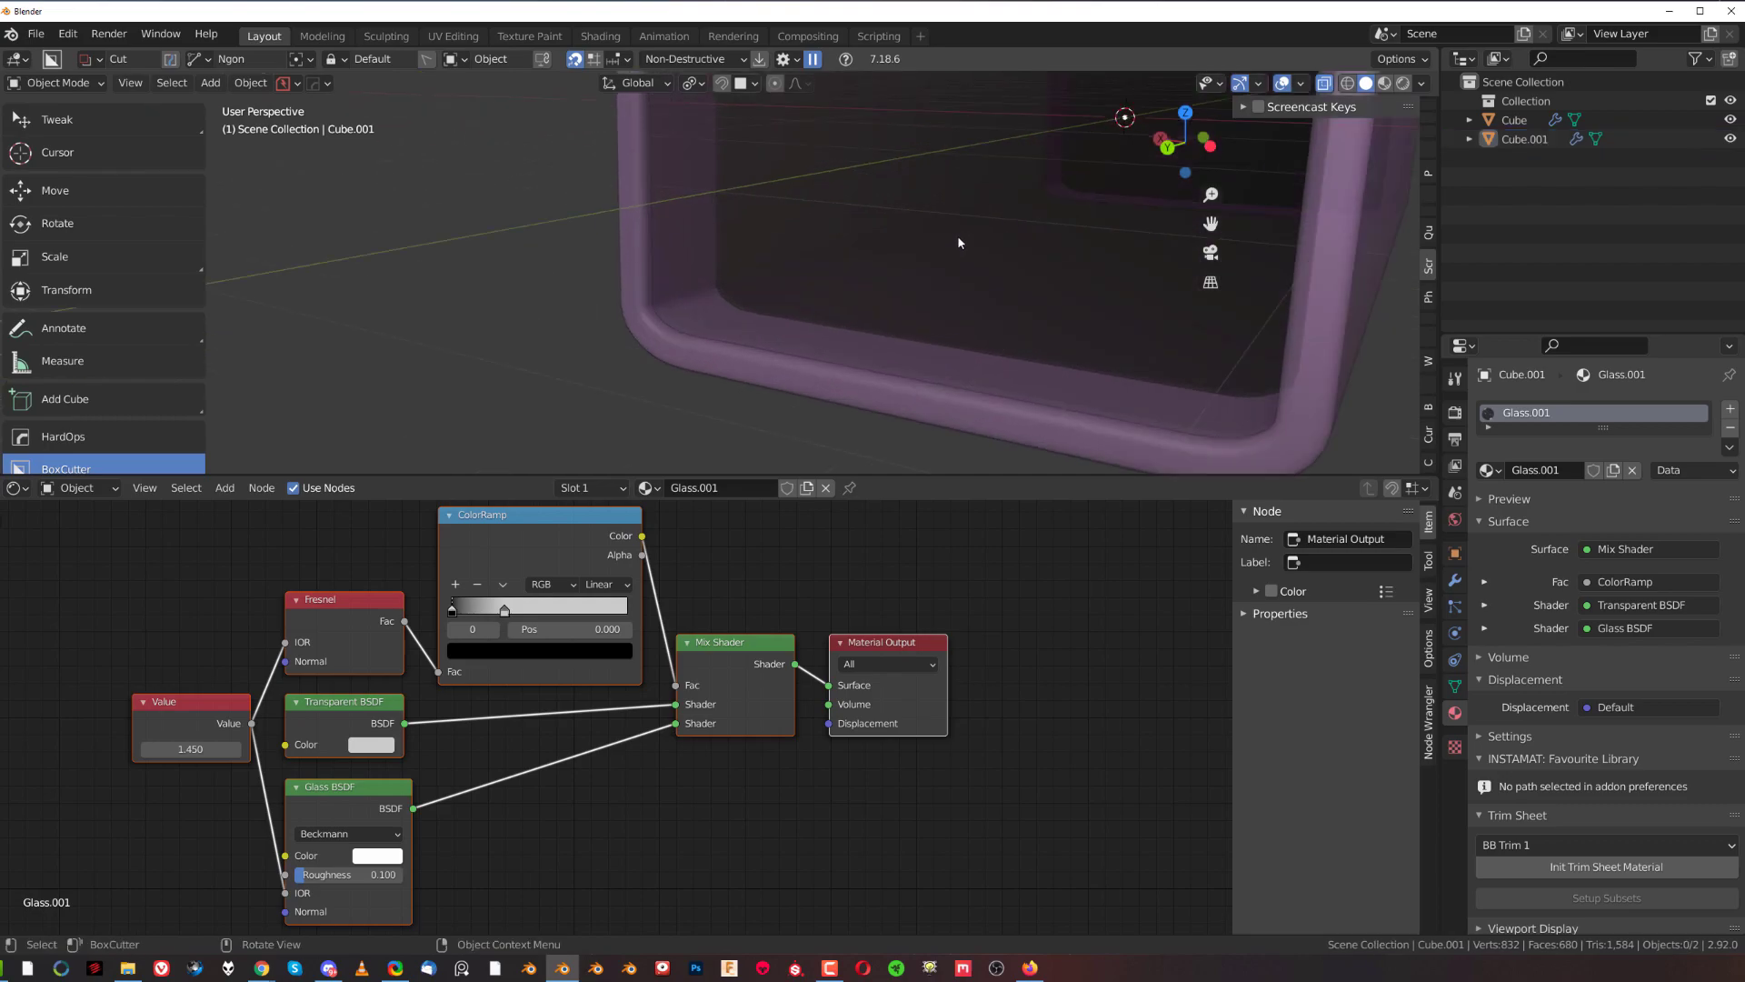
pyautogui.moveTo(707, 323); pyautogui.dragTo(672, 291, button='middle')
pyautogui.scroll(-5, 850, 265)
pyautogui.scroll(4, 799, 273)
pyautogui.scroll(-3, 798, 270)
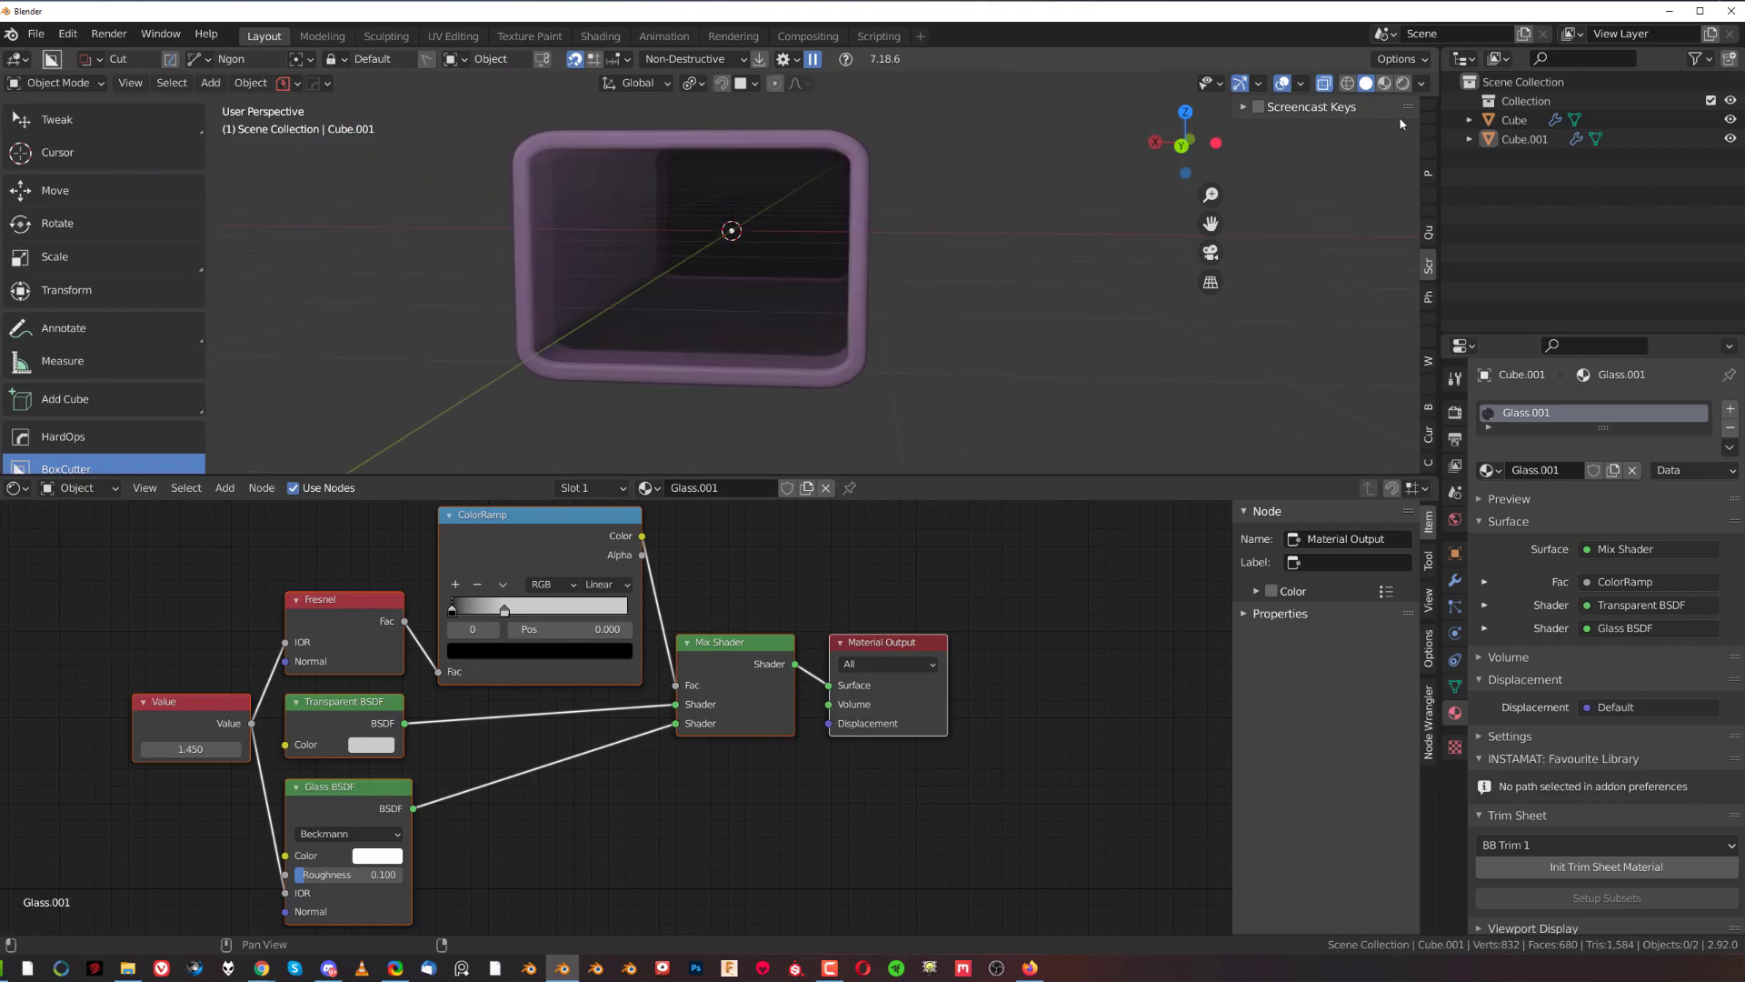
pyautogui.click(1405, 83)
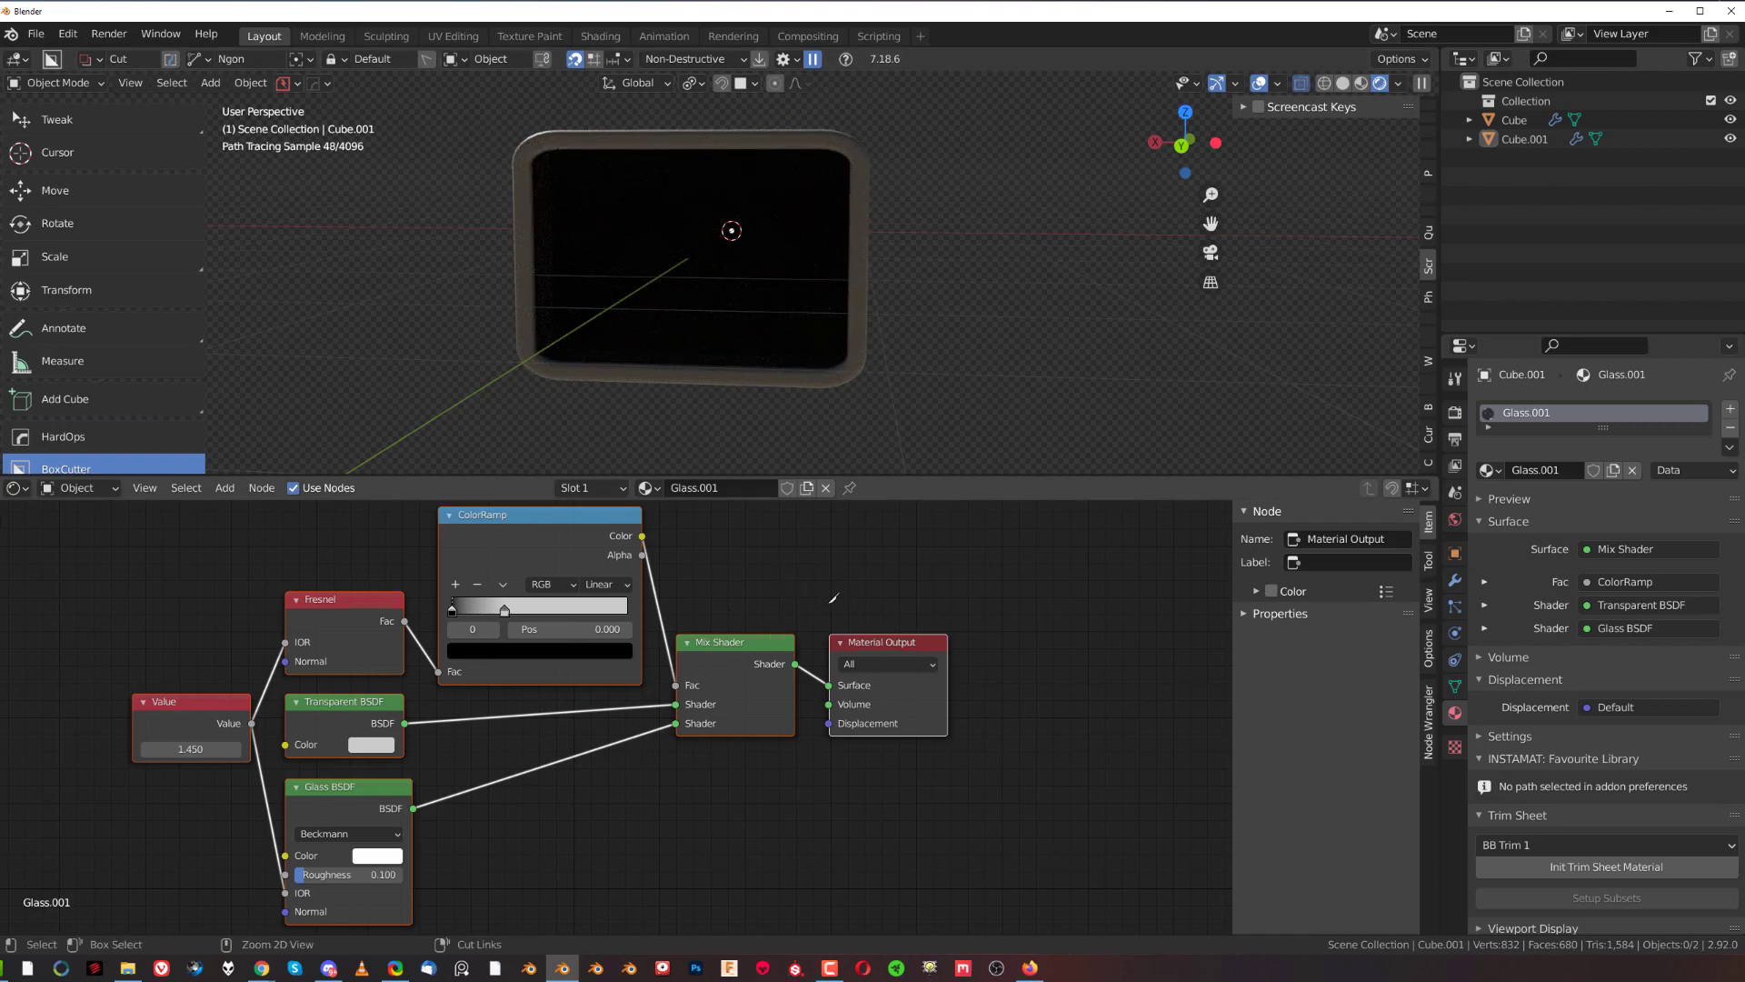
# Strip the glass material down to its Glass BSDF node and connect that directly to the Material Output's Surface.
pyautogui.keyDown('ctrl'); pyautogui.moveTo(221, 748); pyautogui.dragTo(159, 832, button='right'); pyautogui.keyUp('ctrl')
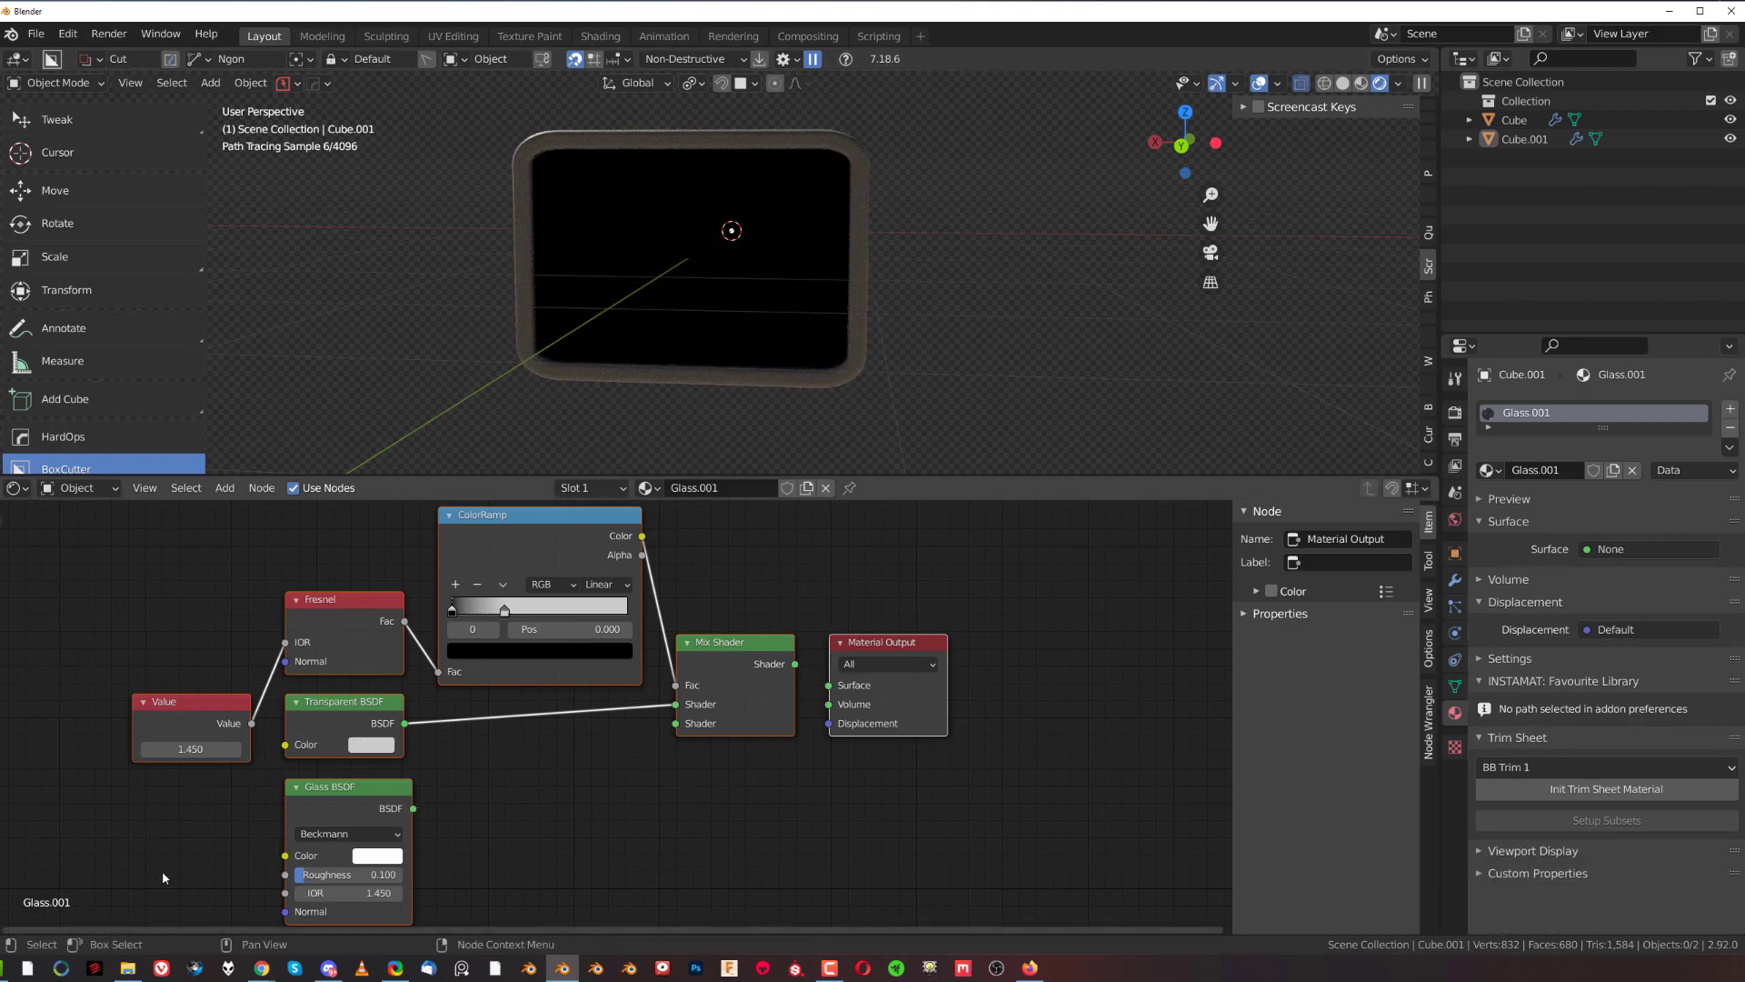
pyautogui.moveTo(163, 567); pyautogui.dragTo(783, 737)
pyautogui.press('x')
pyautogui.moveTo(389, 807); pyautogui.dragTo(828, 685)
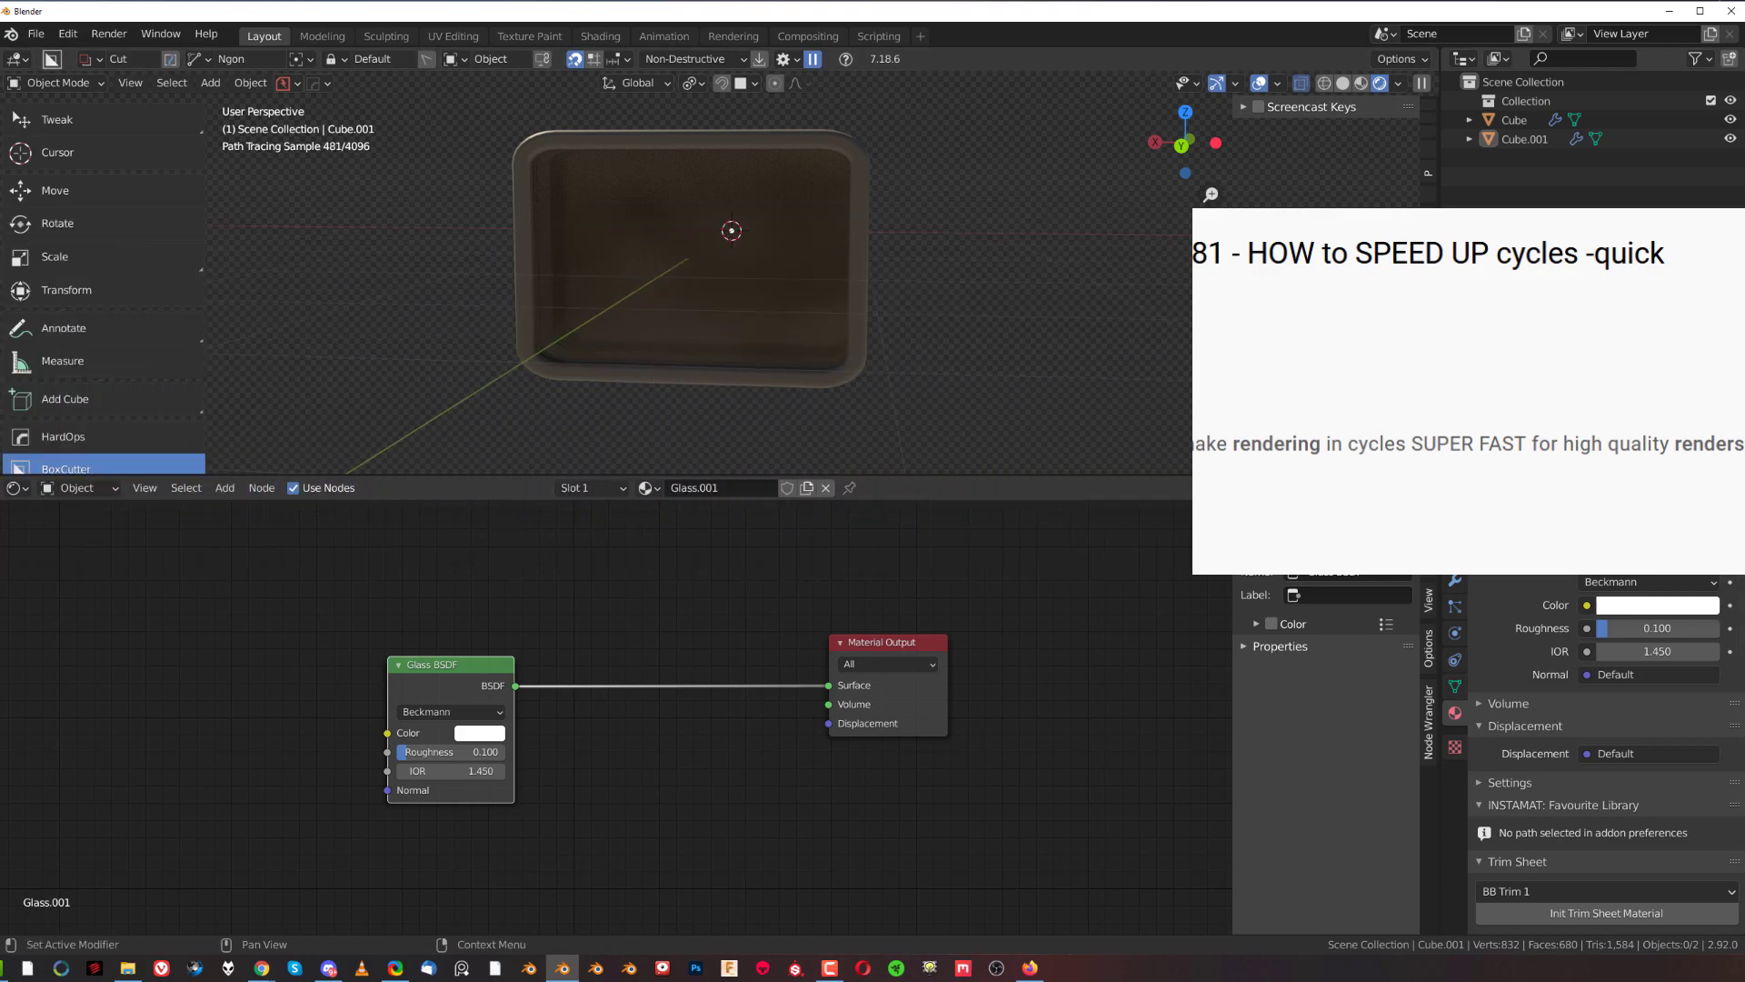
# Open the scene's render settings with the light path bounces and examine the glass from several angles.
pyautogui.click(1455, 412)
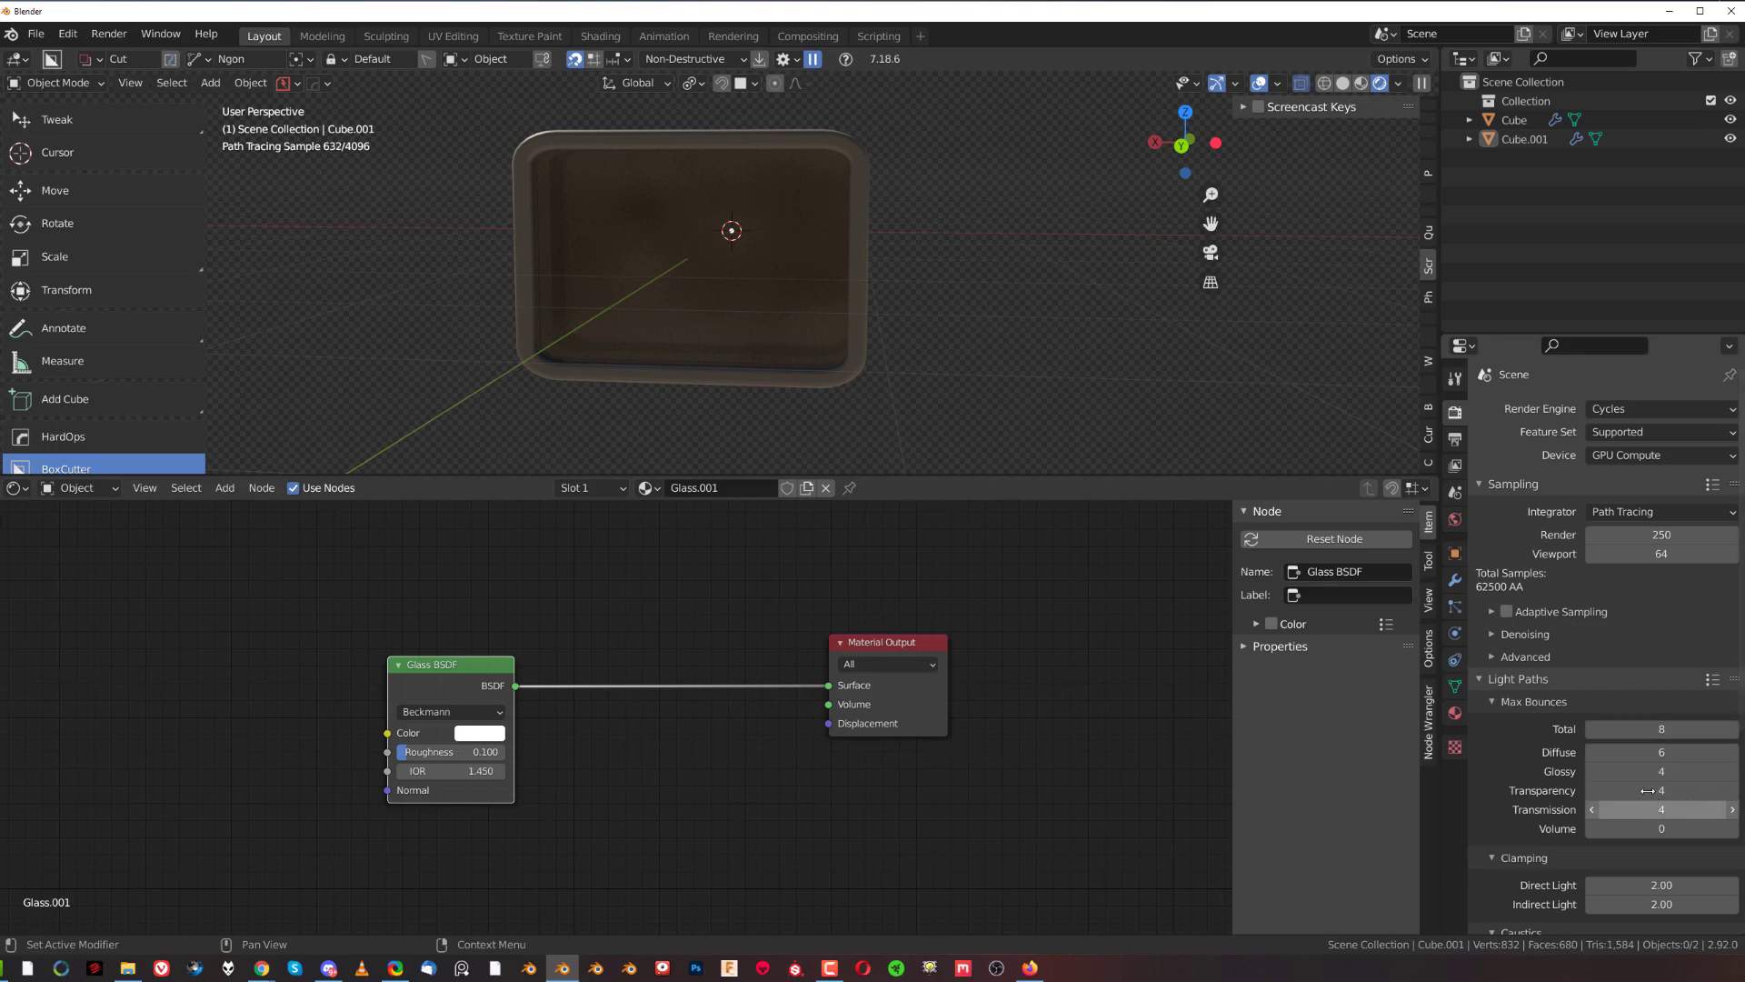
pyautogui.scroll(2, 822, 381)
pyautogui.moveTo(832, 350); pyautogui.dragTo(868, 303, button='middle')
pyautogui.scroll(-1, 831, 329)
pyautogui.moveTo(647, 334); pyautogui.dragTo(810, 326, button='middle')
pyautogui.scroll(2, 658, 320)
pyautogui.scroll(-2, 666, 333)
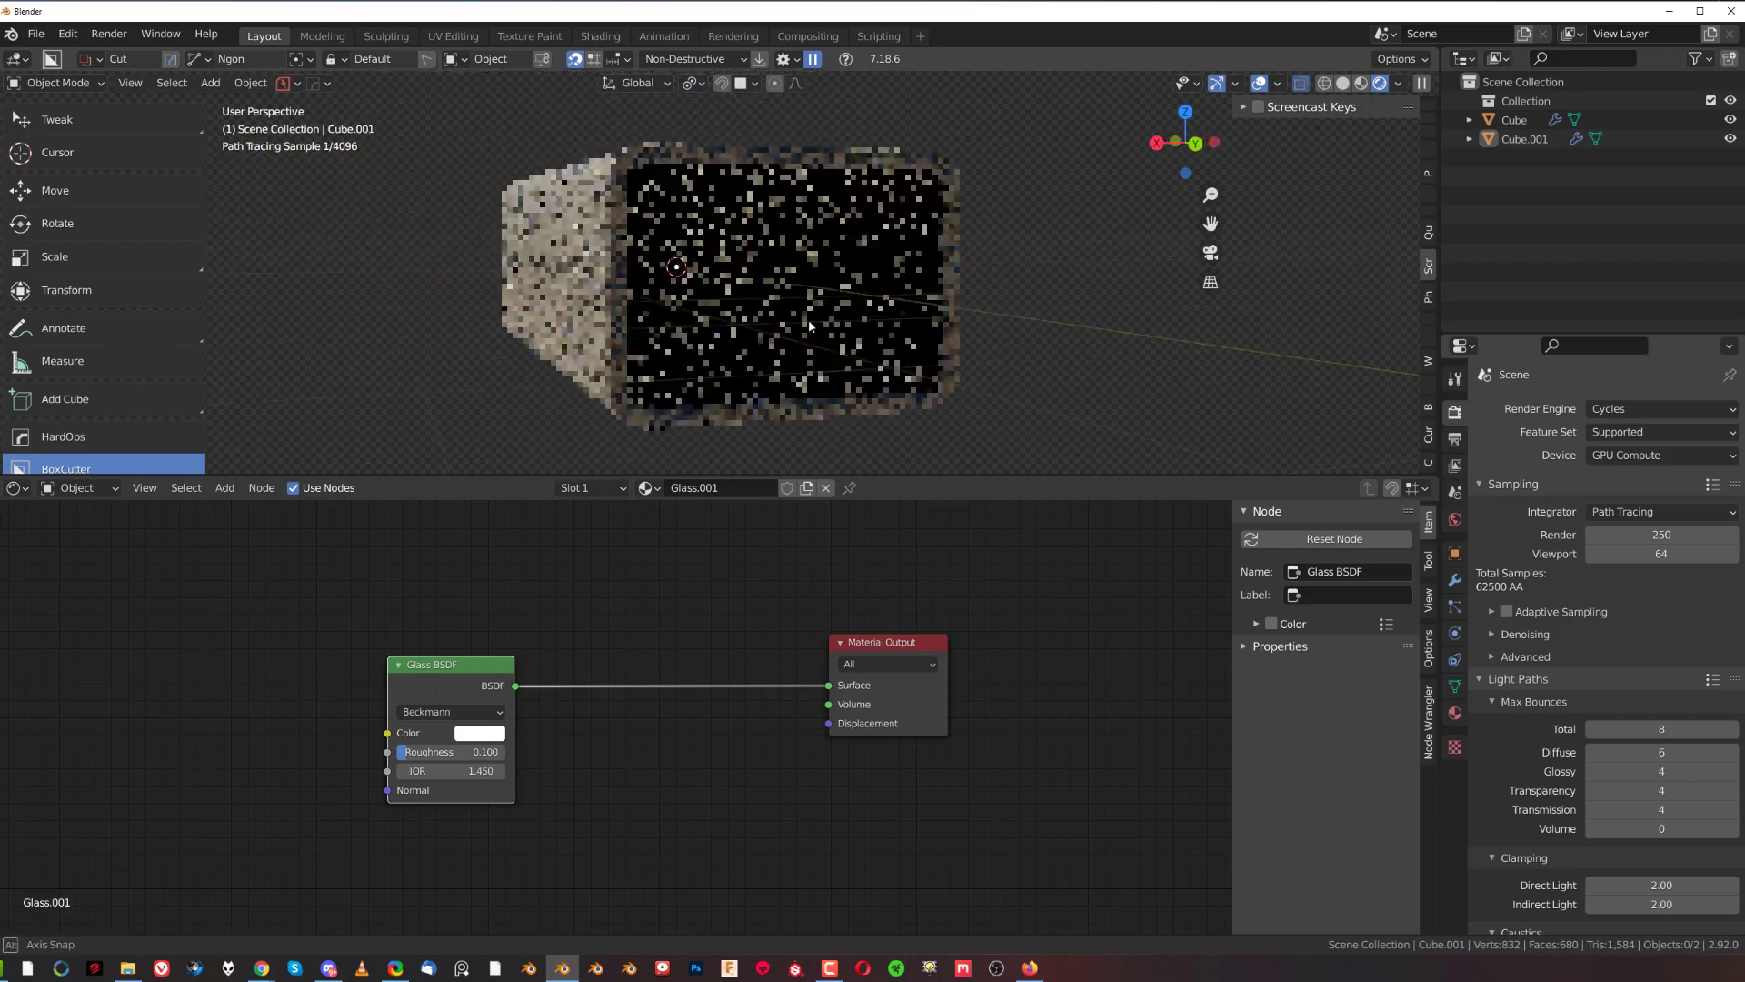
# Try a maximum of 7 and of 6 transmission bounces to compare how the glass renders.
pyautogui.click(1661, 809)
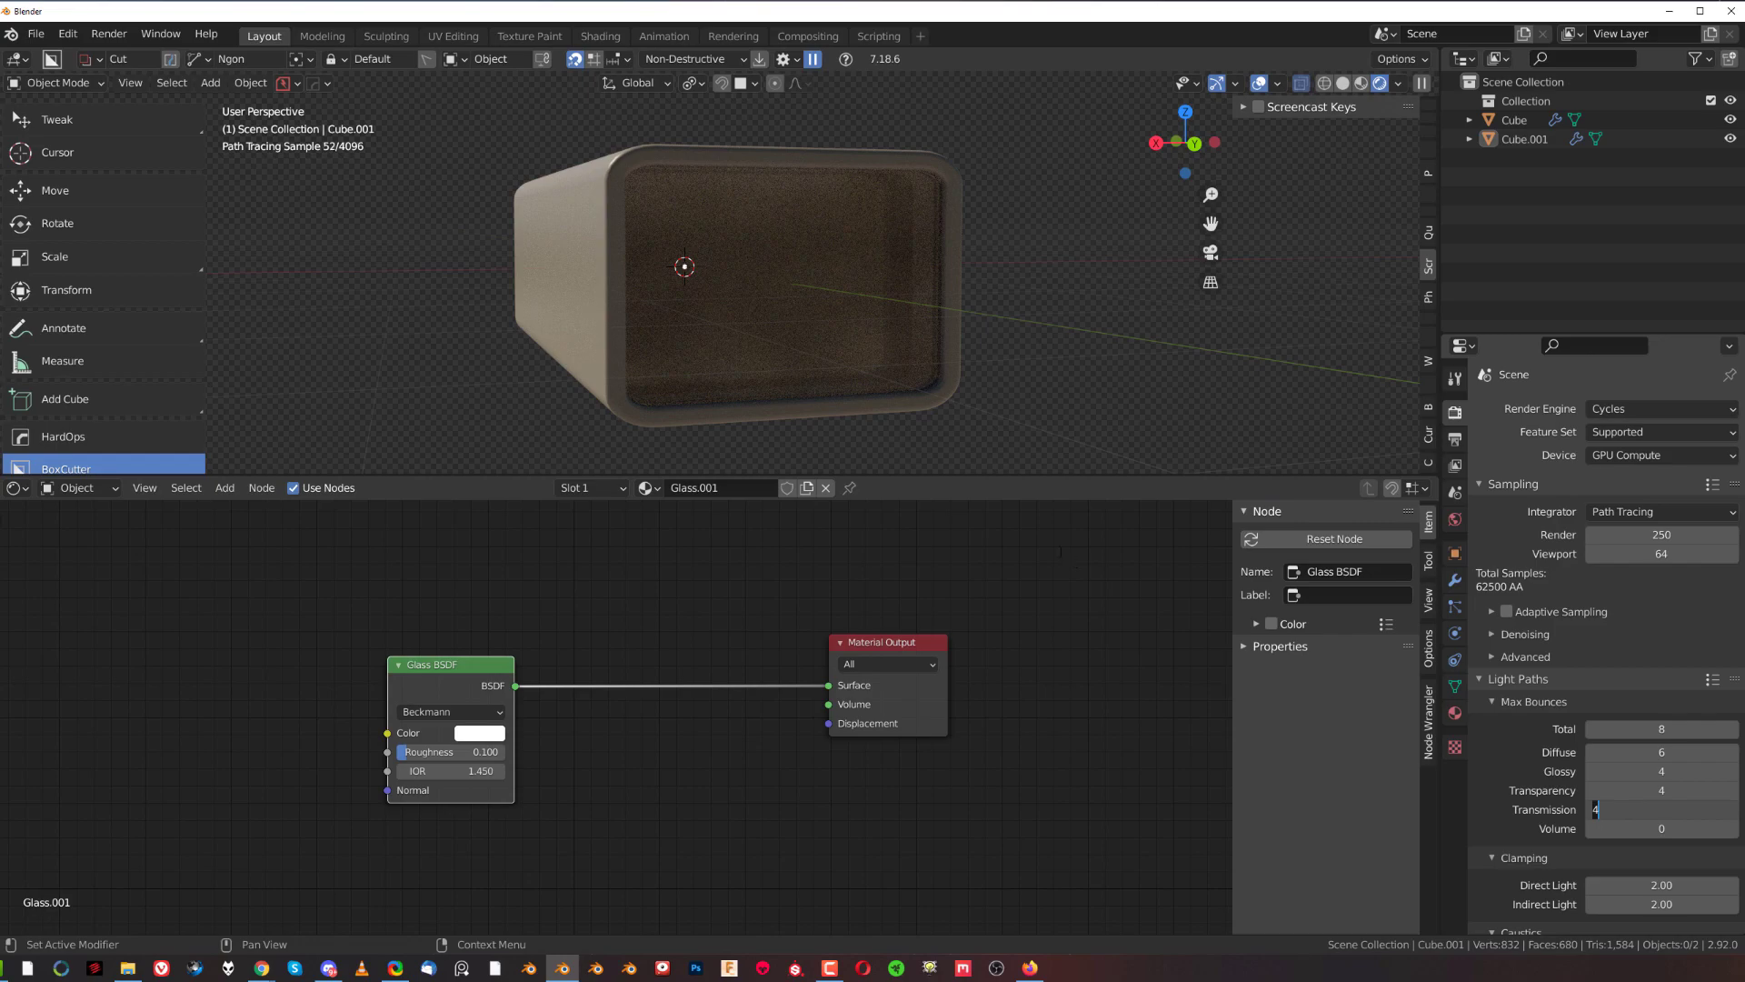
pyautogui.press('Return')
pyautogui.moveTo(946, 325); pyautogui.dragTo(899, 331, button='middle')
pyautogui.click(1661, 809)
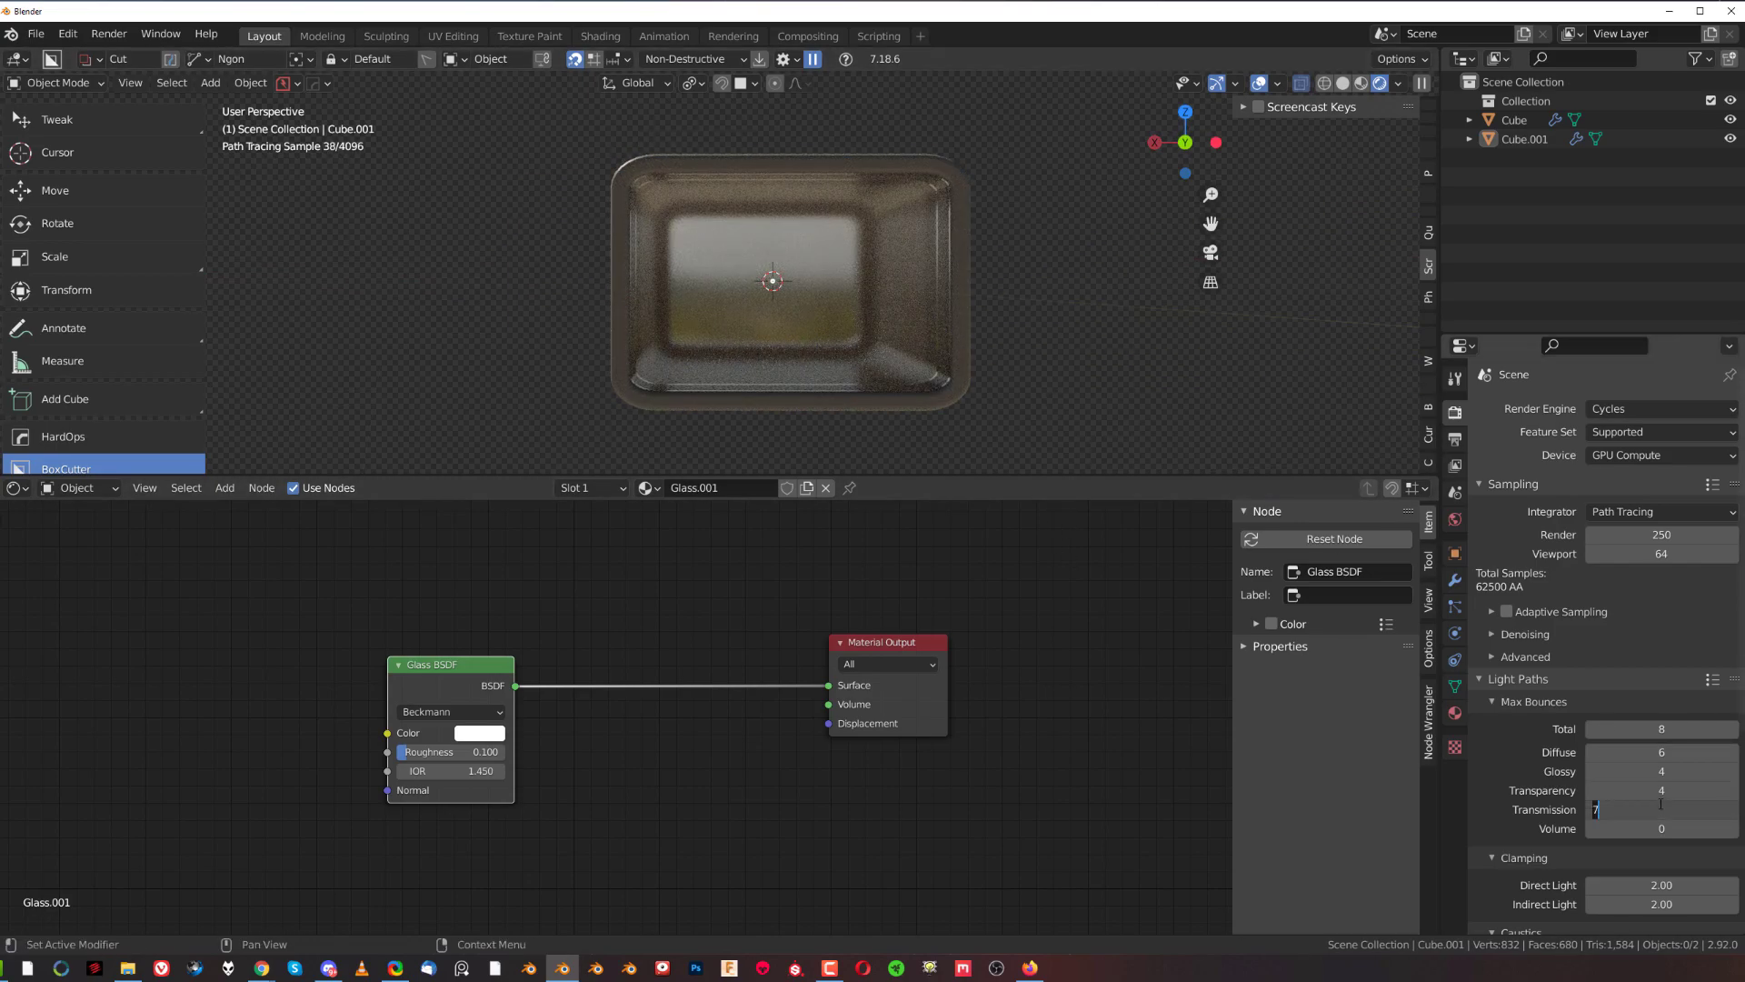
pyautogui.press('Return')
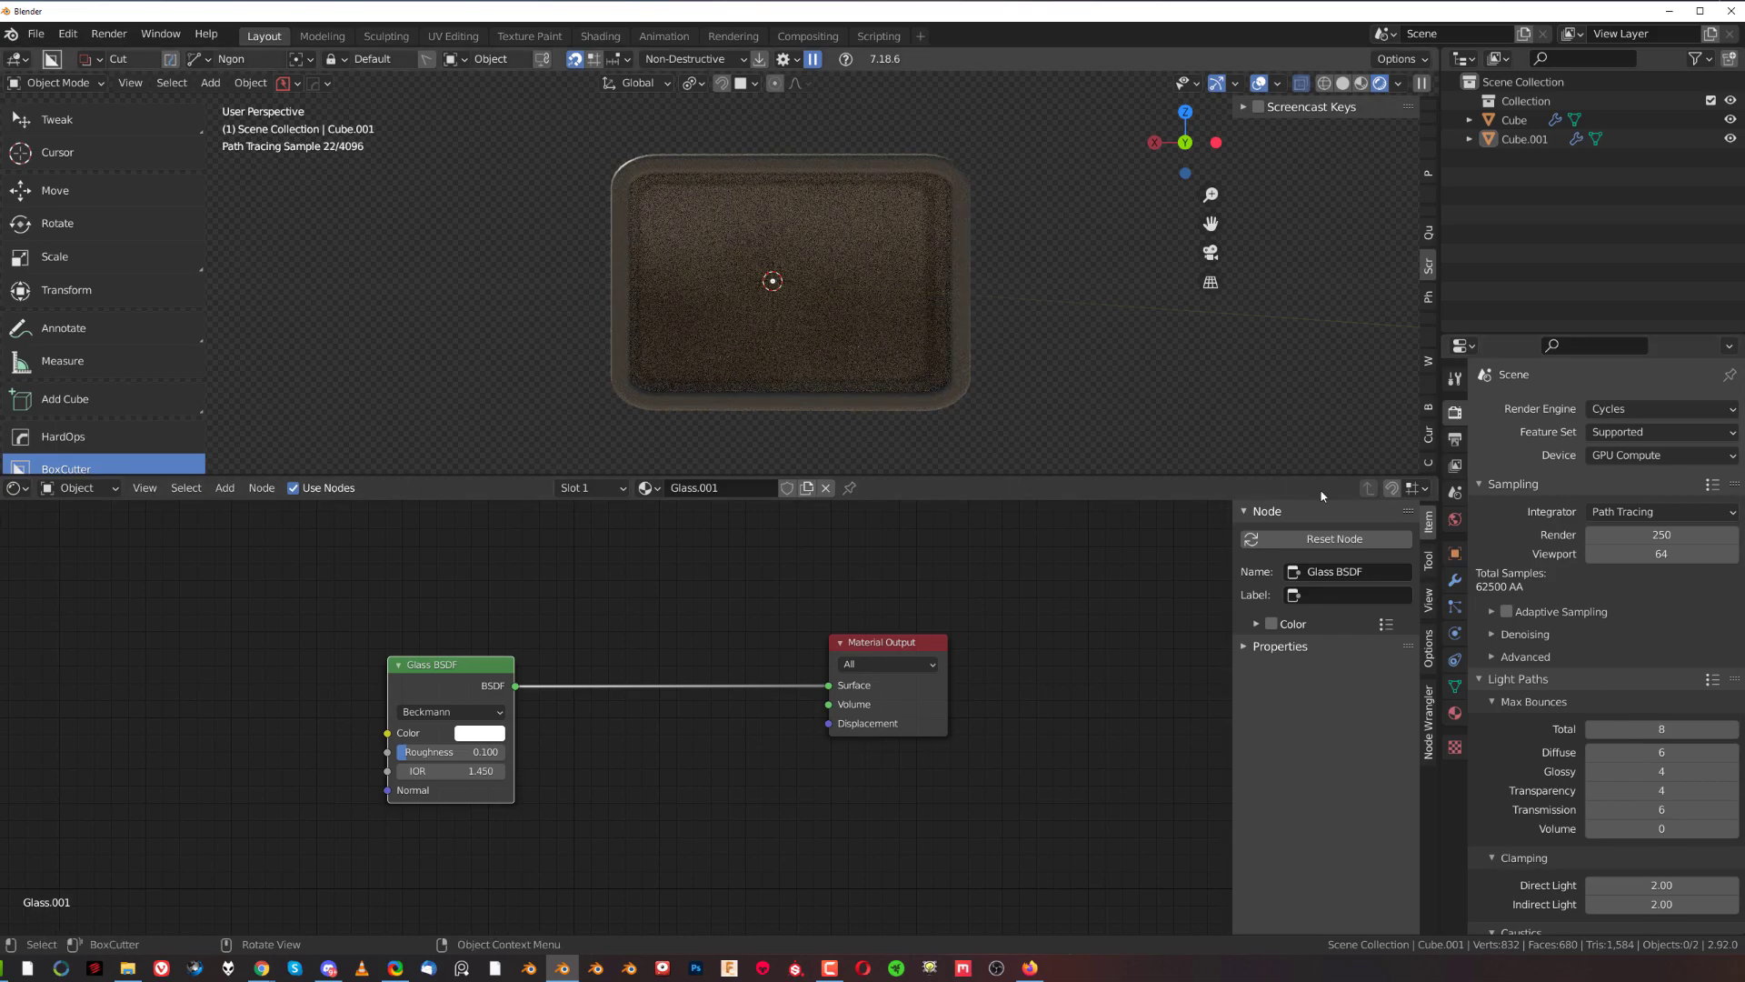
# Set the maximum transmission bounces to 18 and check the glass end of the box.
pyautogui.click(1650, 809)
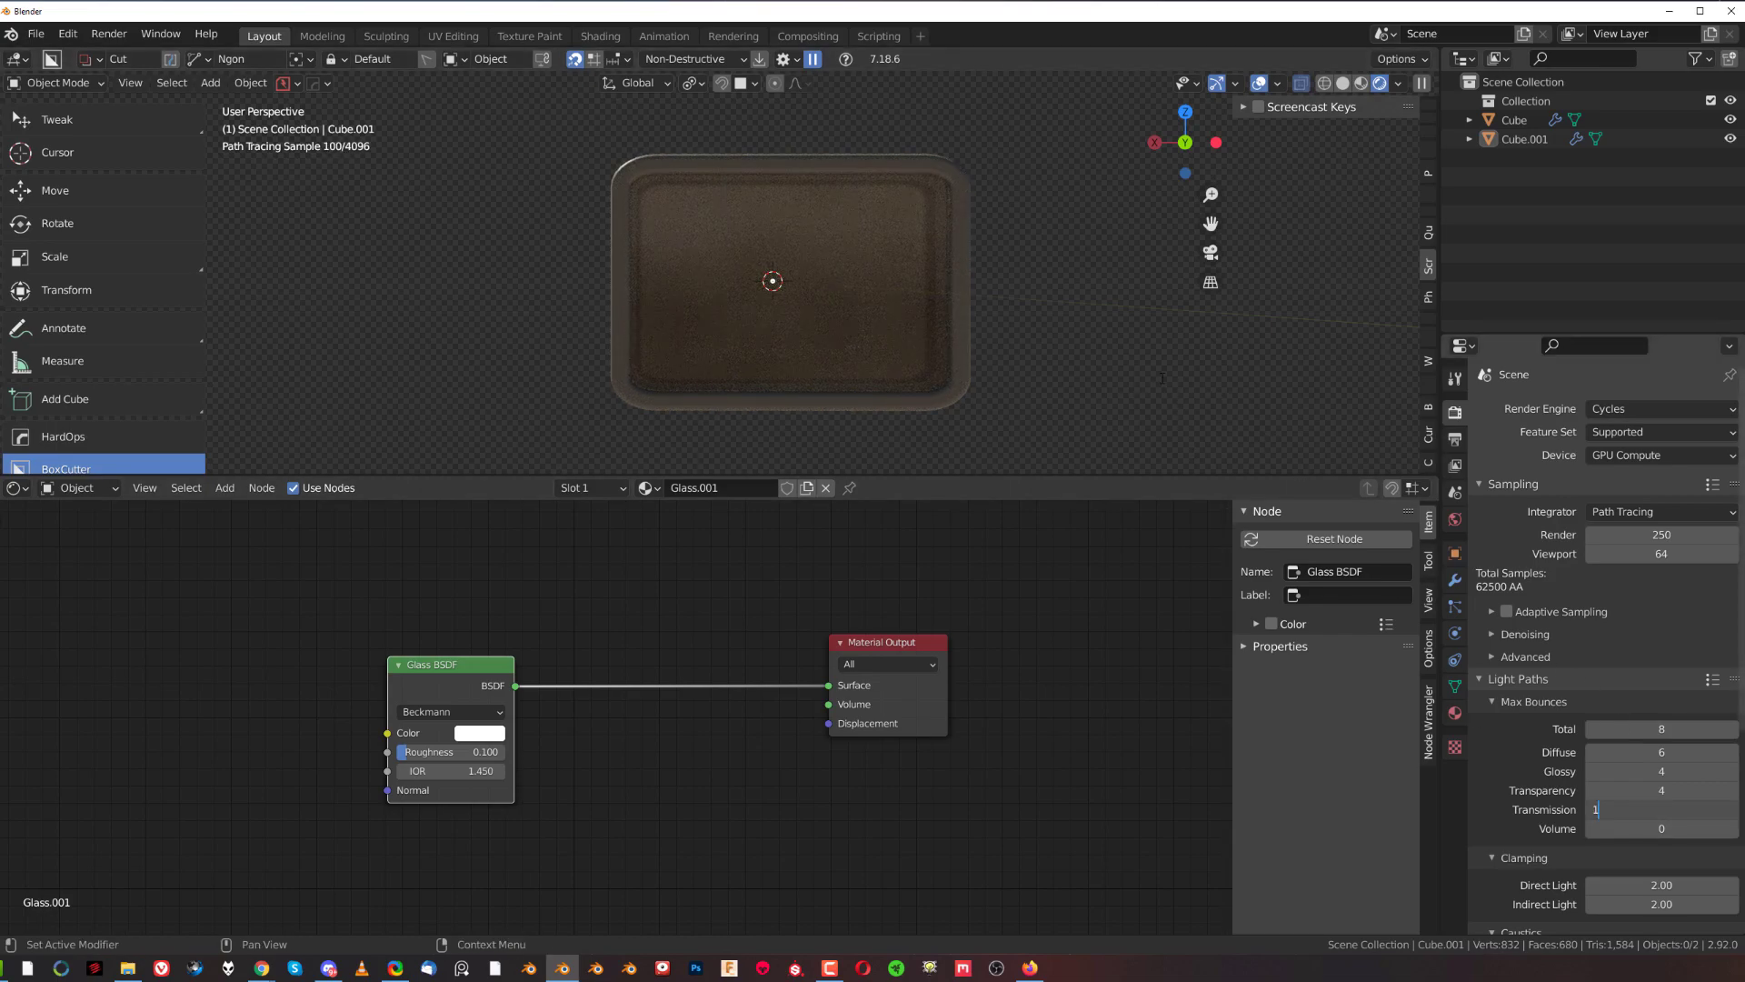
pyautogui.press('Return')
pyautogui.scroll(3, 1046, 354)
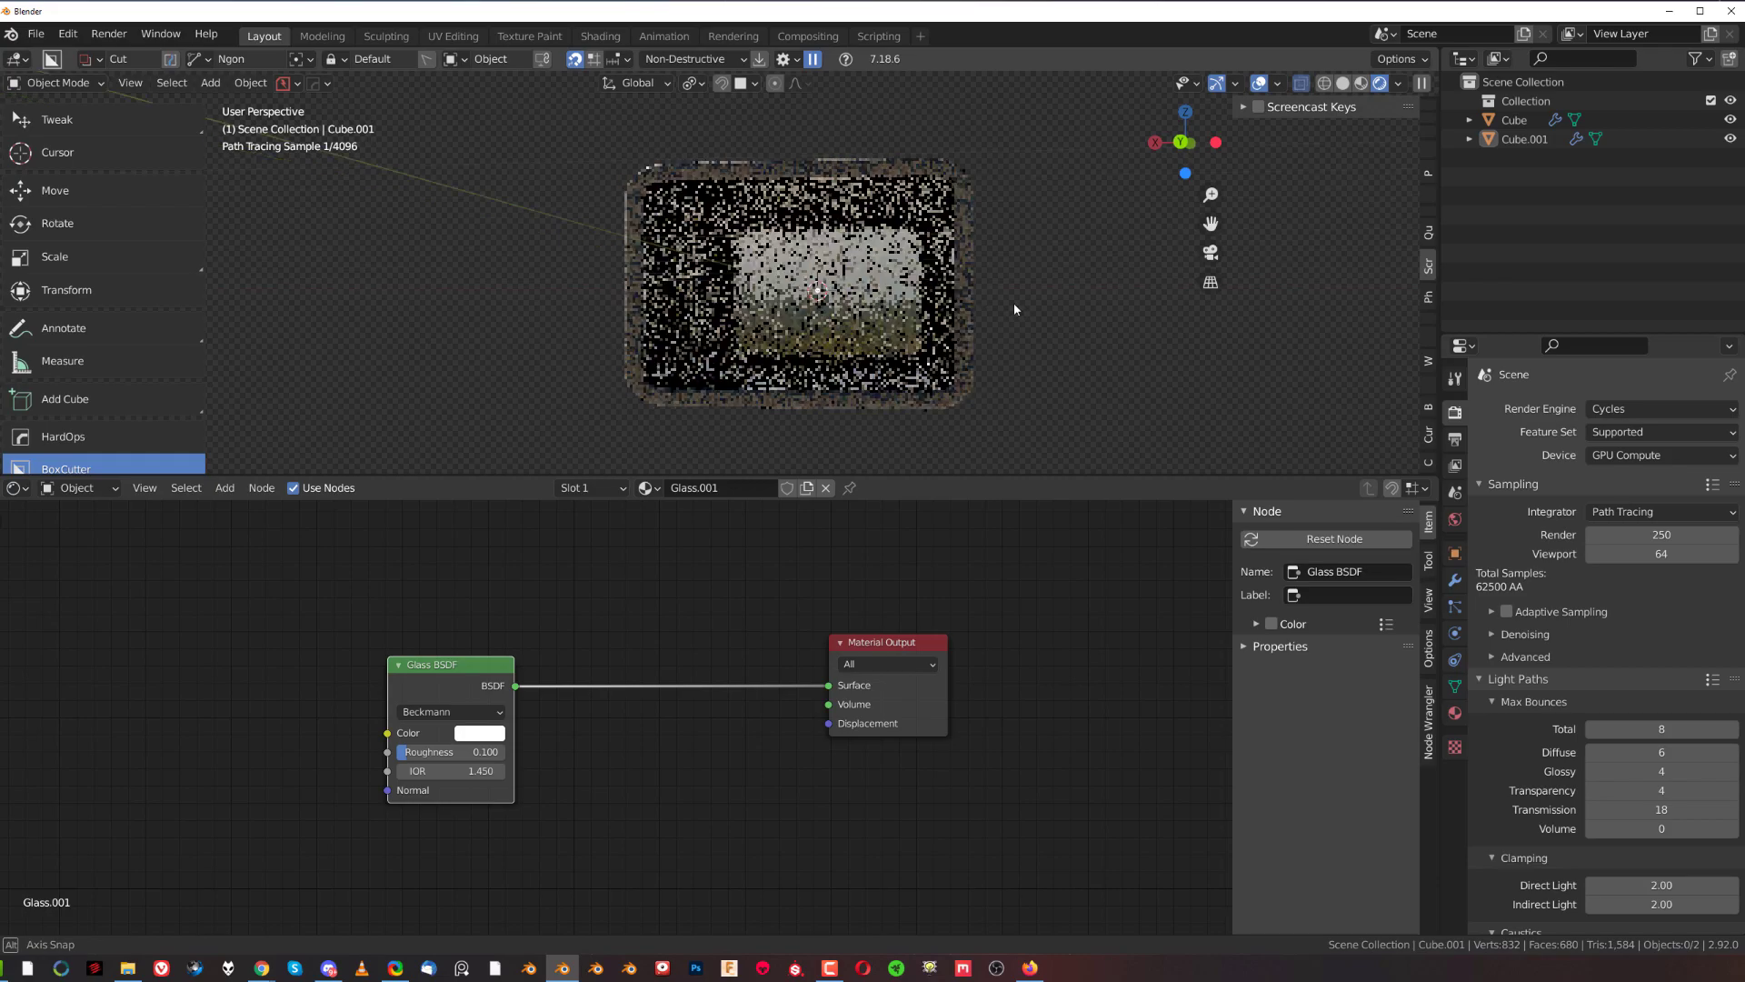
pyautogui.scroll(-3, 912, 275)
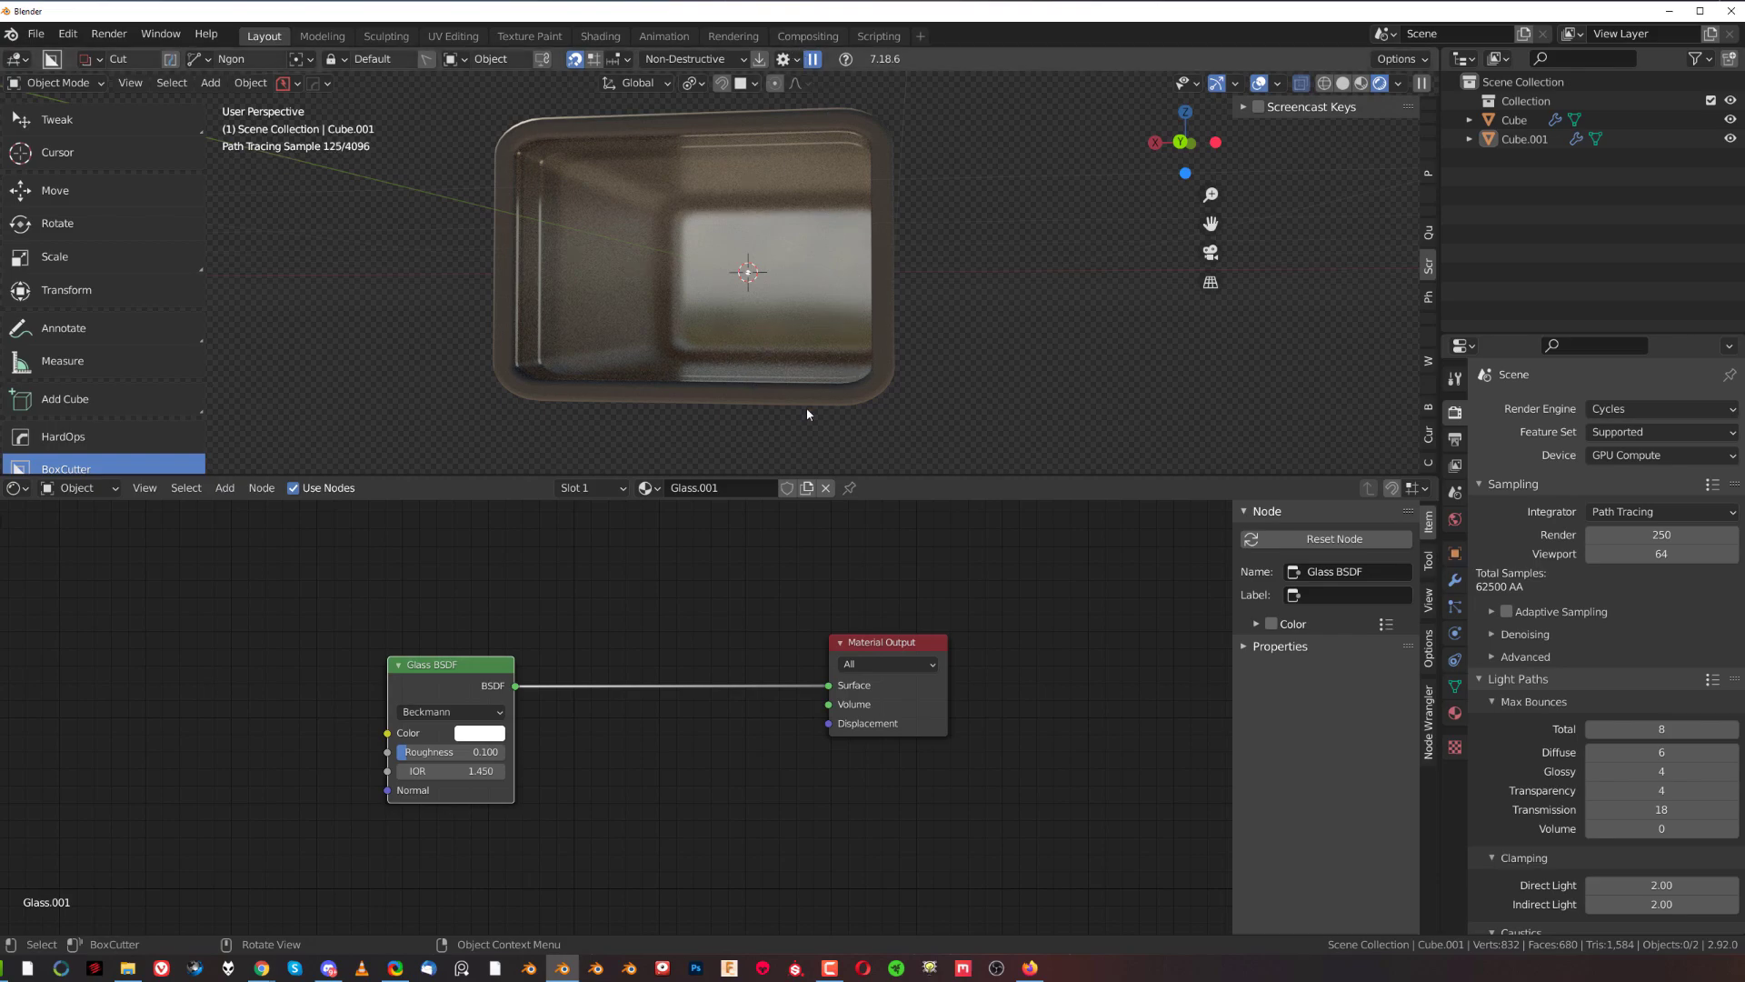
# Reposition the Glass BSDF node to the left of the Material Output, slightly lower than it.
pyautogui.moveTo(443, 674); pyautogui.dragTo(368, 745)
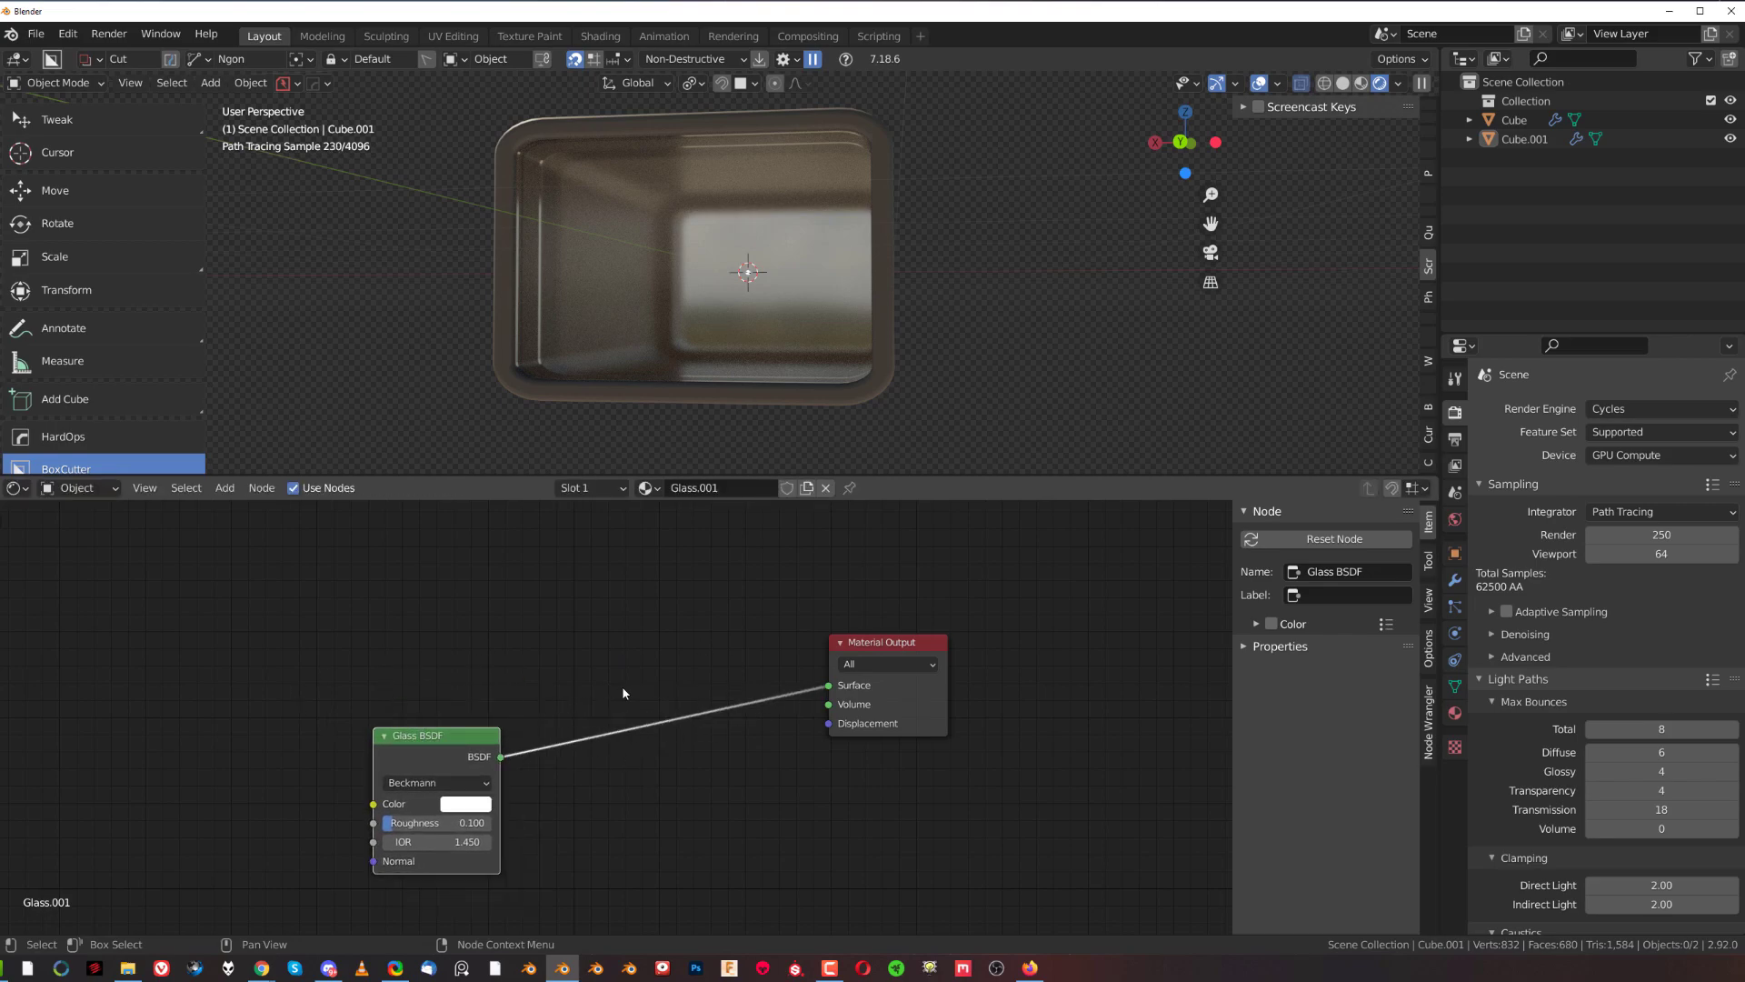
pyautogui.moveTo(777, 377)
pyautogui.mouseDown(button='middle')
pyautogui.moveTo(795, 367)
pyautogui.moveTo(770, 358)
pyautogui.moveTo(778, 376)
pyautogui.mouseUp(button='middle')
pyautogui.scroll(1, 761, 373)
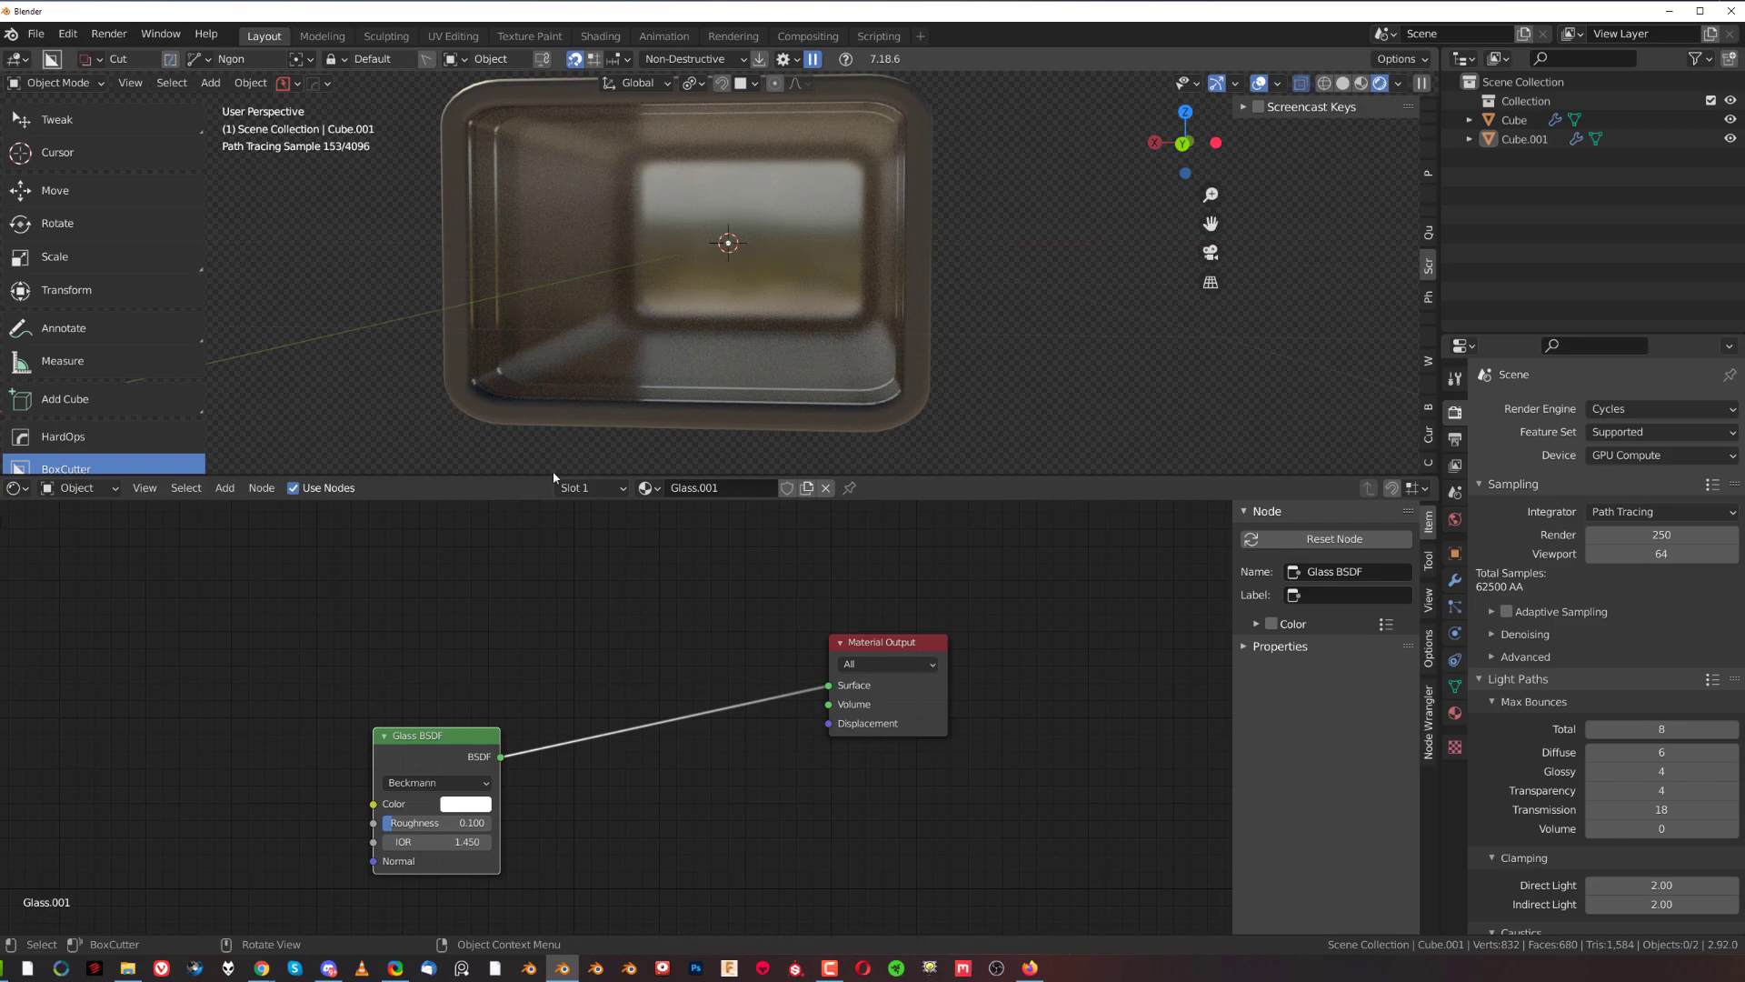
pyautogui.press('g')
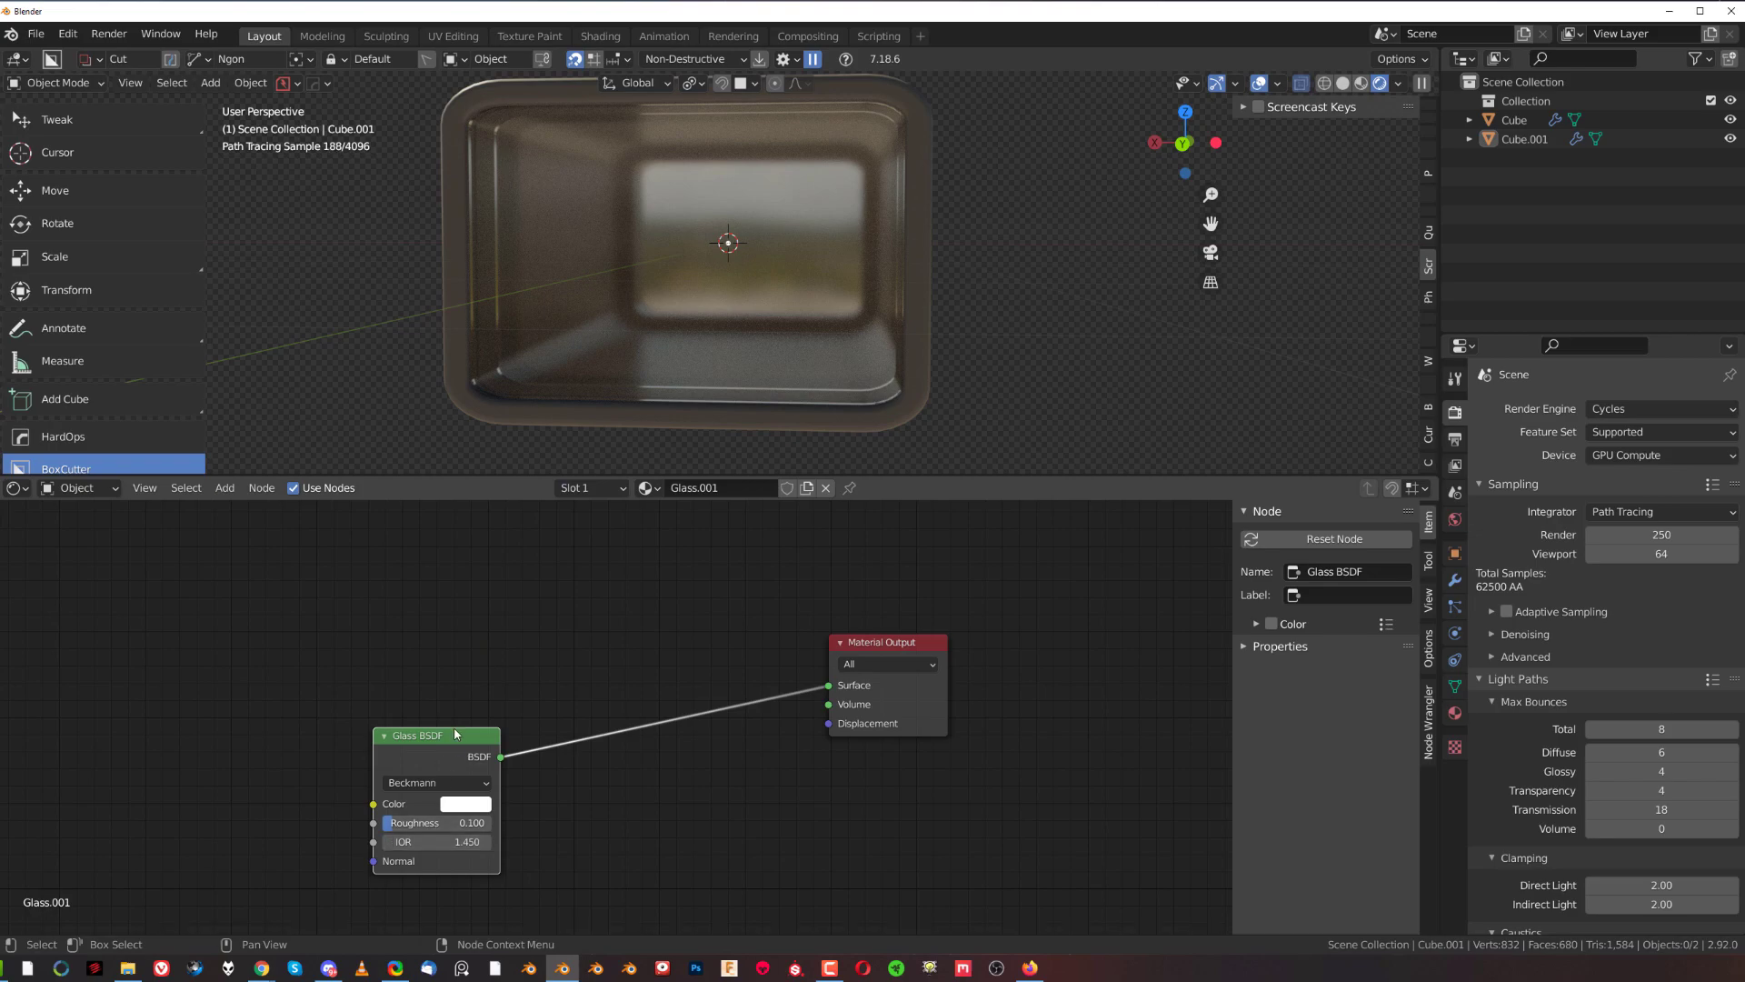
pyautogui.click(462, 779)
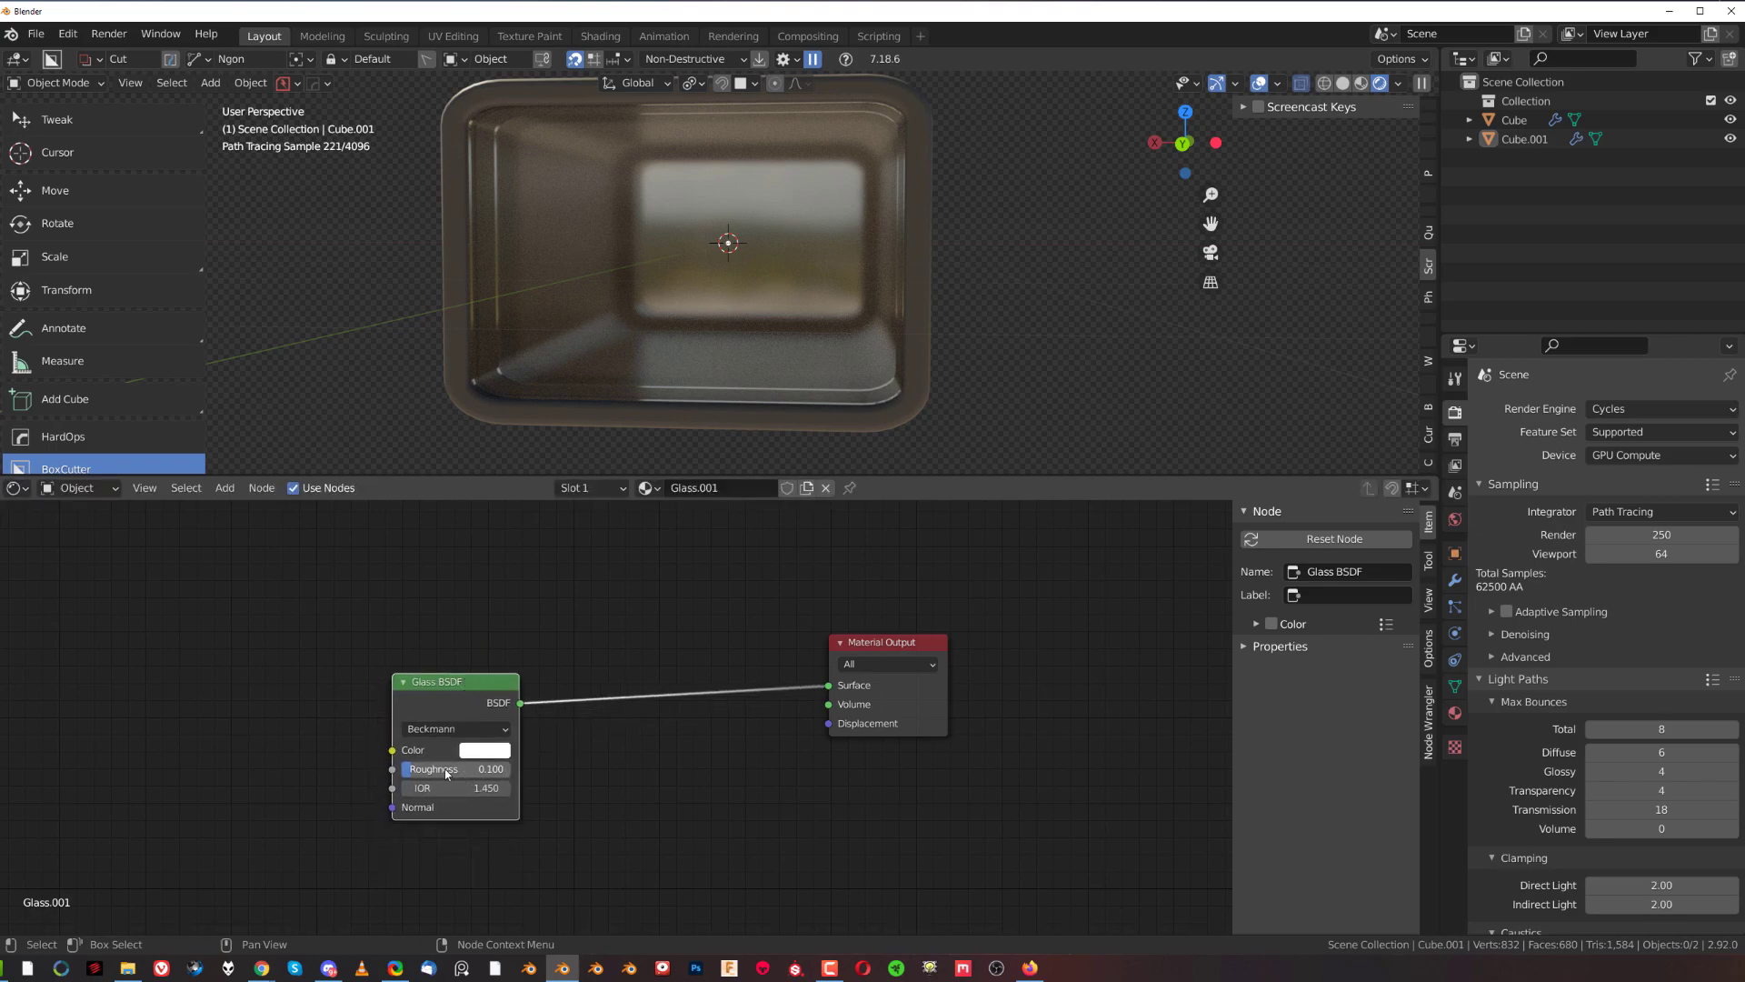
# Set the Glass BSDF's roughness to 0.02 and check the clearer glass in the viewport.
pyautogui.click(411, 770)
pyautogui.write('0.02')
pyautogui.press('Return')
pyautogui.moveTo(615, 275); pyautogui.dragTo(516, 279, button='middle')
pyautogui.scroll(1, 674, 294)
pyautogui.moveTo(620, 304); pyautogui.dragTo(640, 335, button='middle')
pyautogui.scroll(-2, 609, 316)
pyautogui.scroll(-2, 640, 334)
# Add a Transparent BSDF node above the Glass BSDF.
pyautogui.click(494, 669)
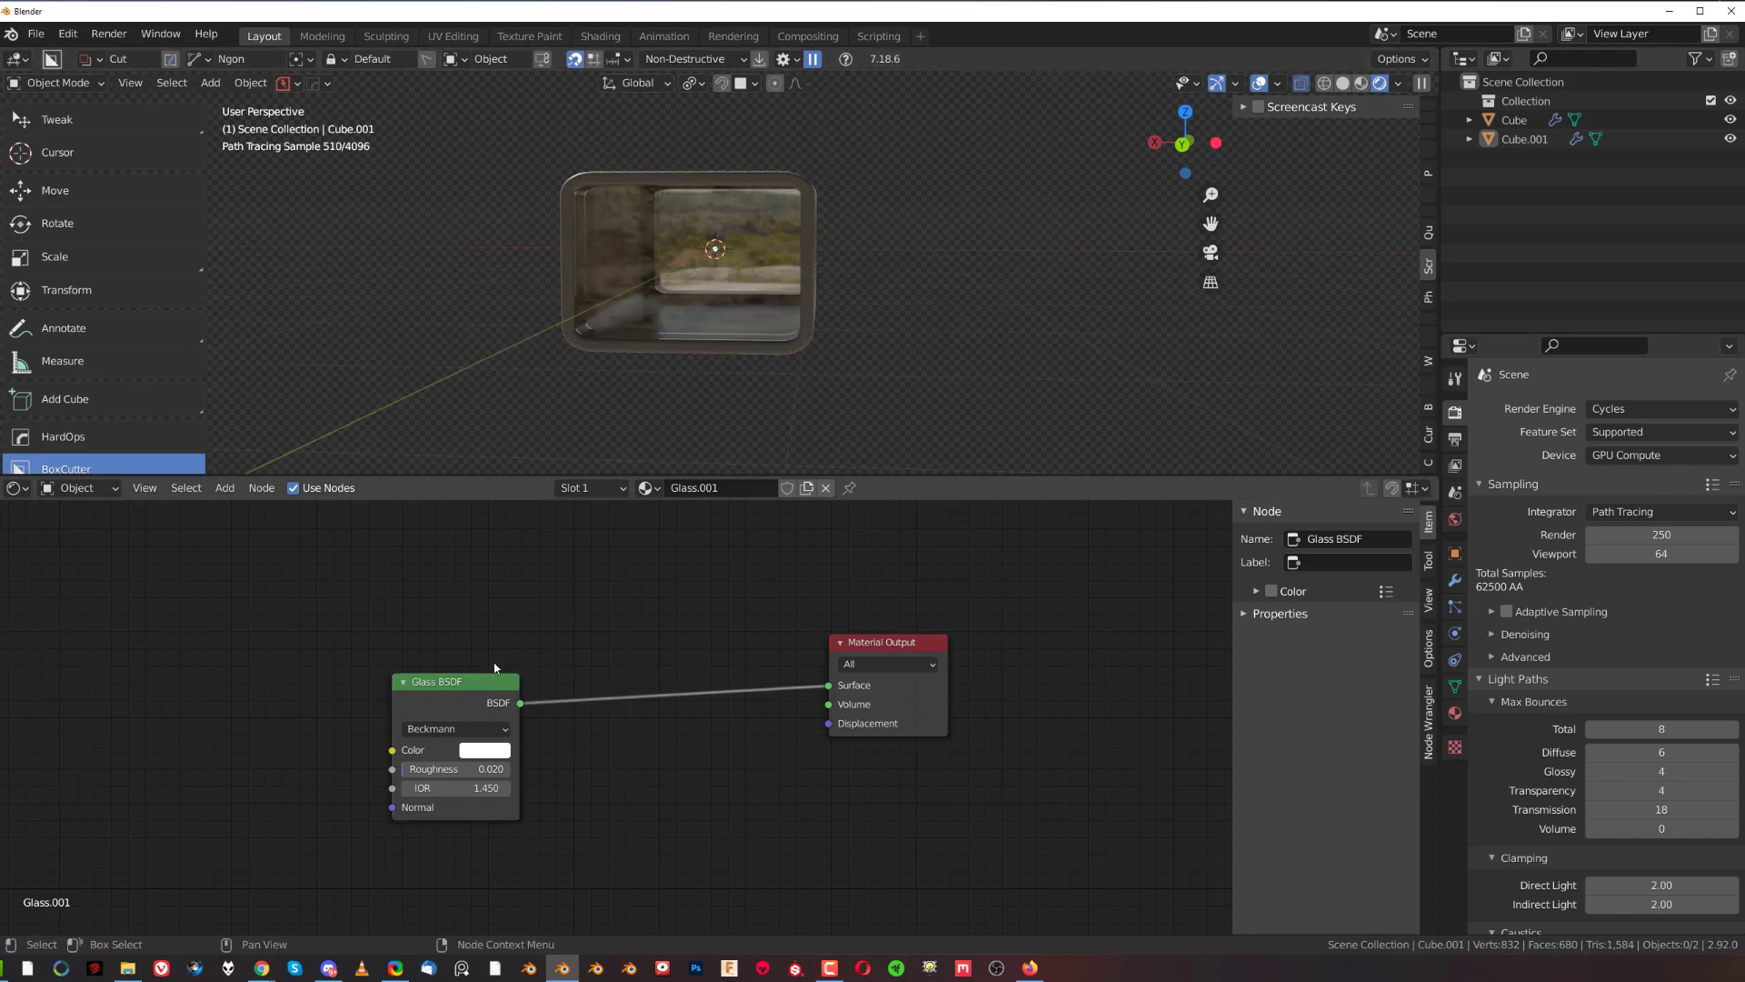
pyautogui.hotkey('shift', 'a')
pyautogui.click(545, 610)
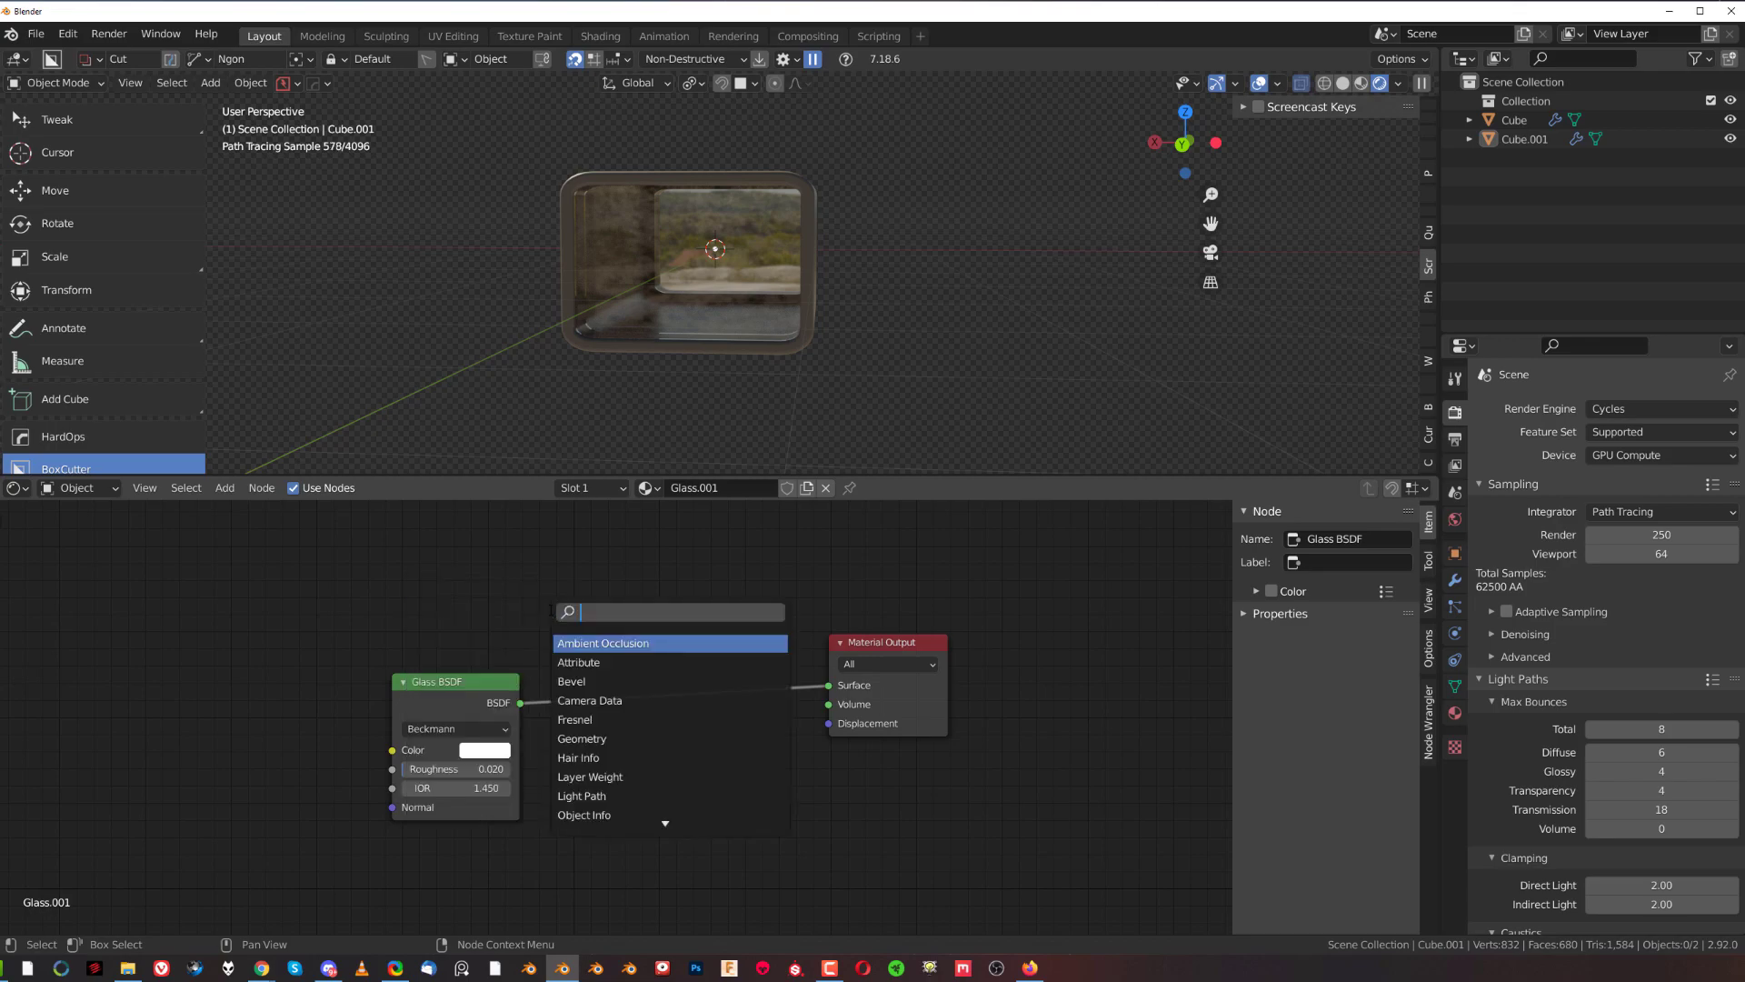
pyautogui.write('TRA')
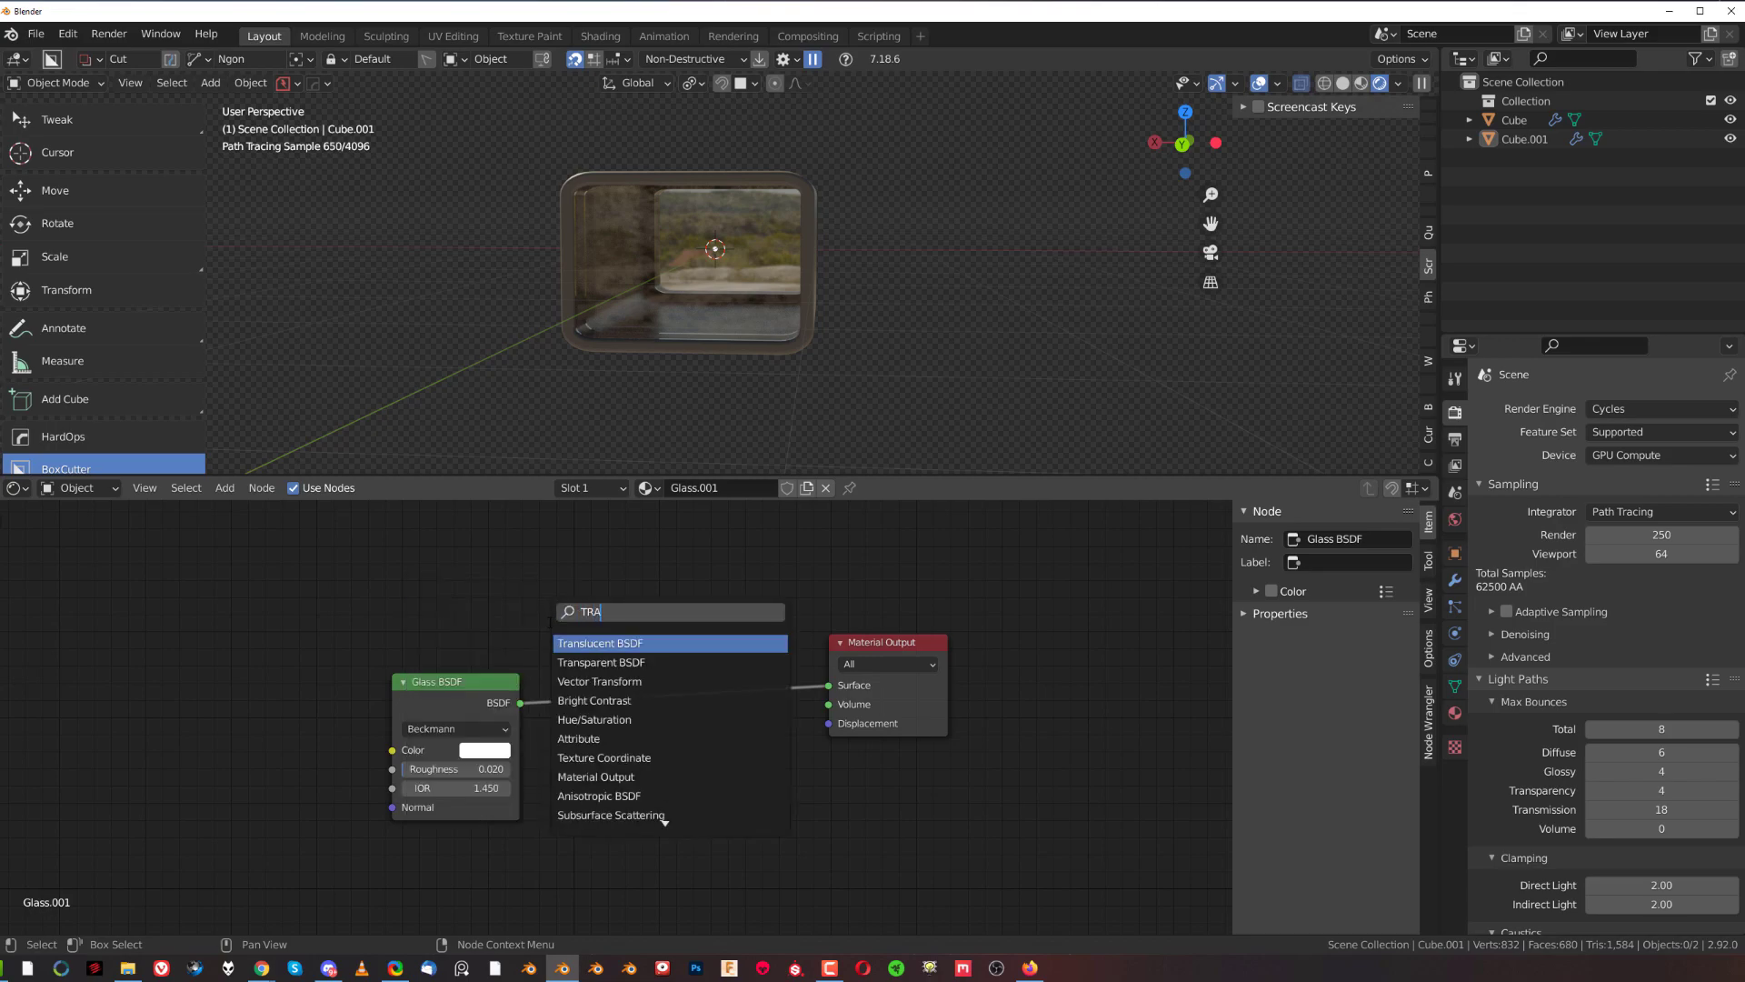
pyautogui.click(601, 662)
pyautogui.click(454, 582)
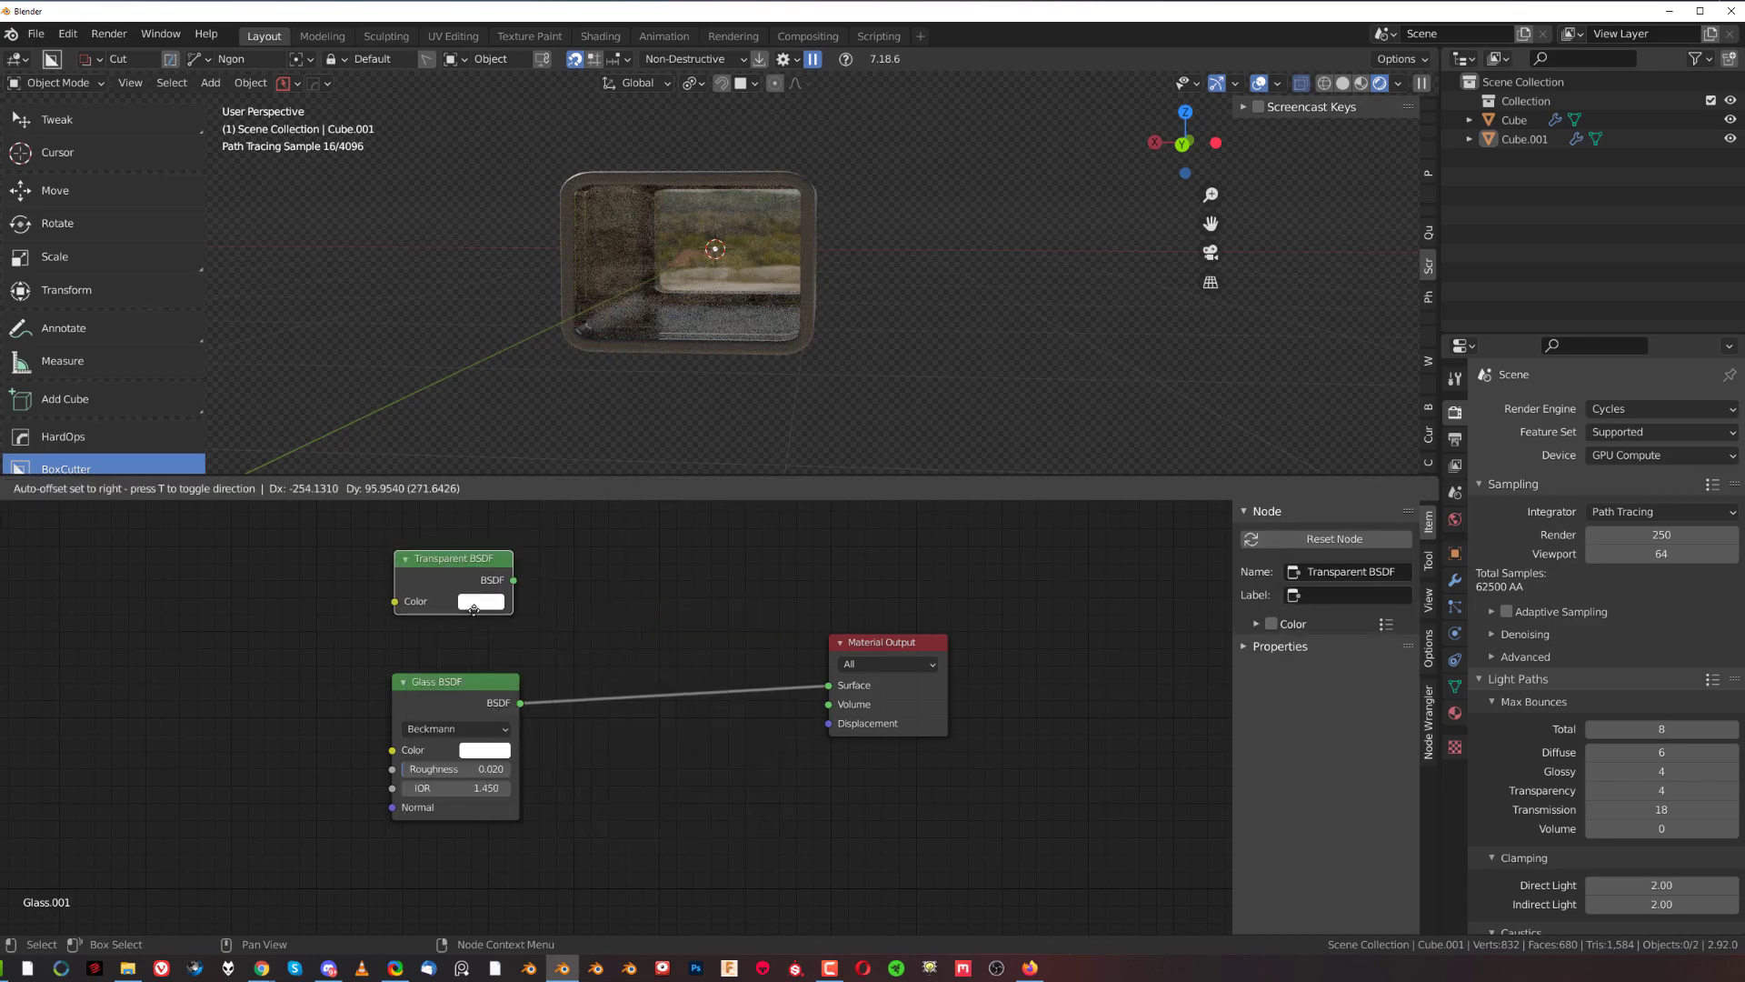
# Insert a Mix Shader node on the link between the Glass BSDF and the Material Output.
pyautogui.hotkey('shift', 'a')
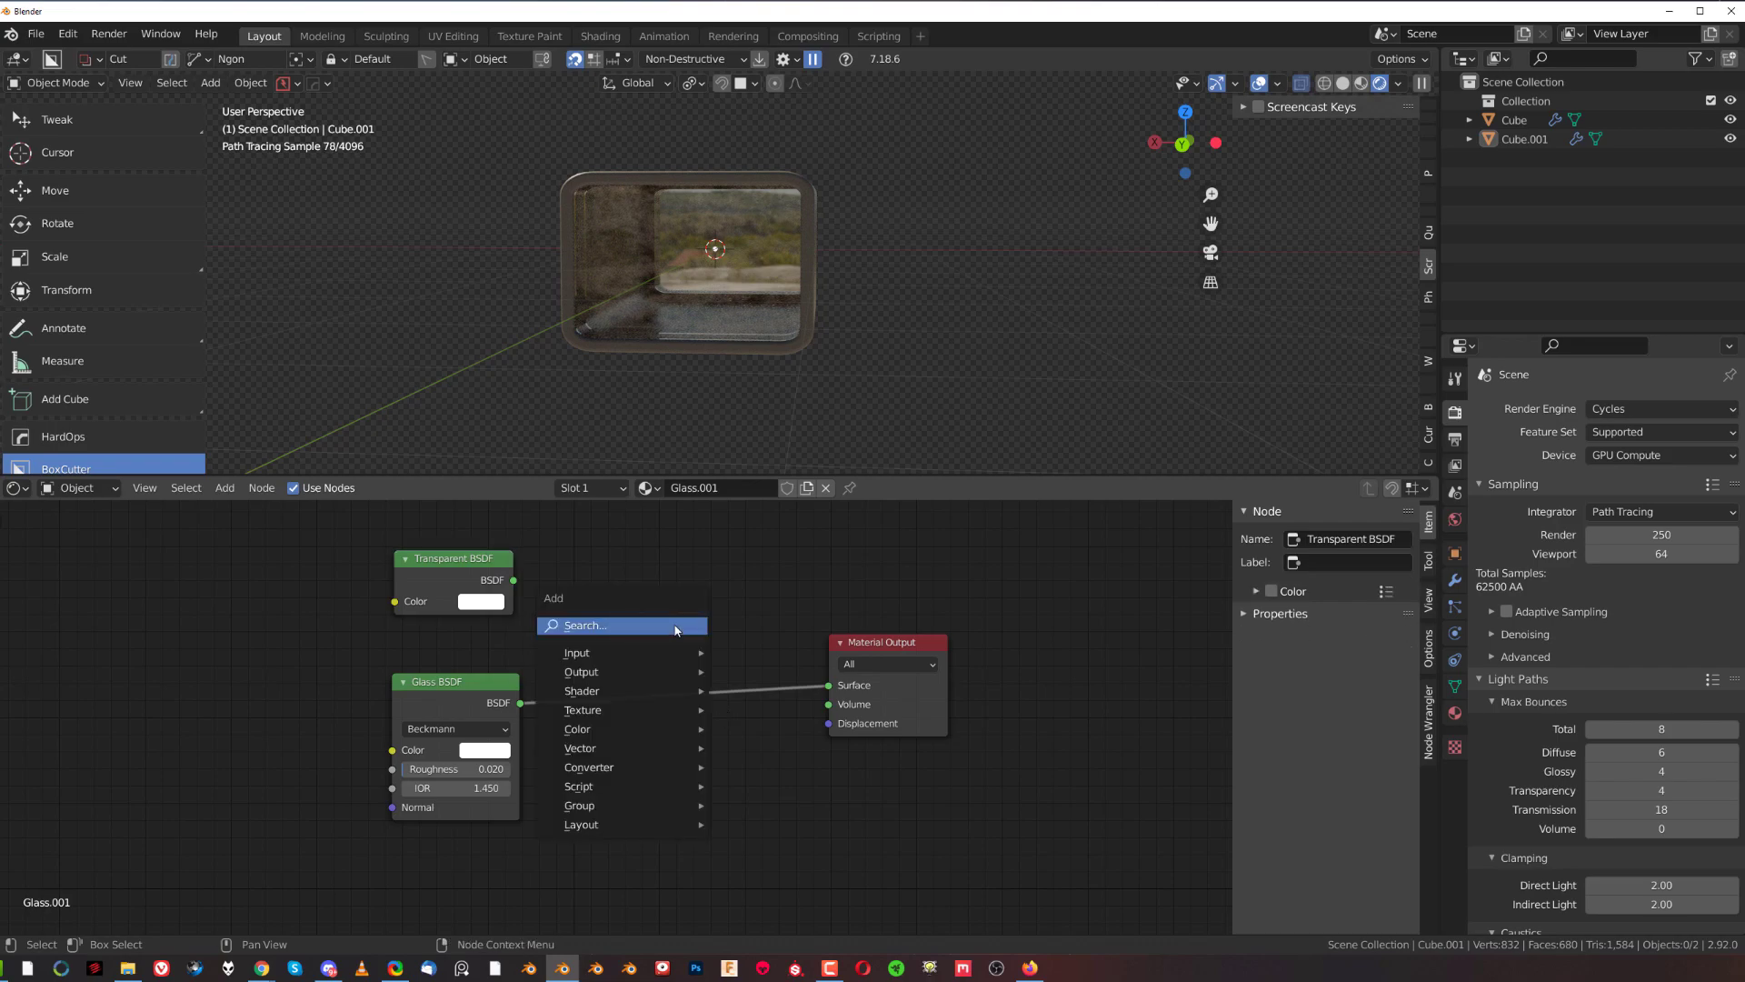
pyautogui.click(674, 622)
pyautogui.write('NI')
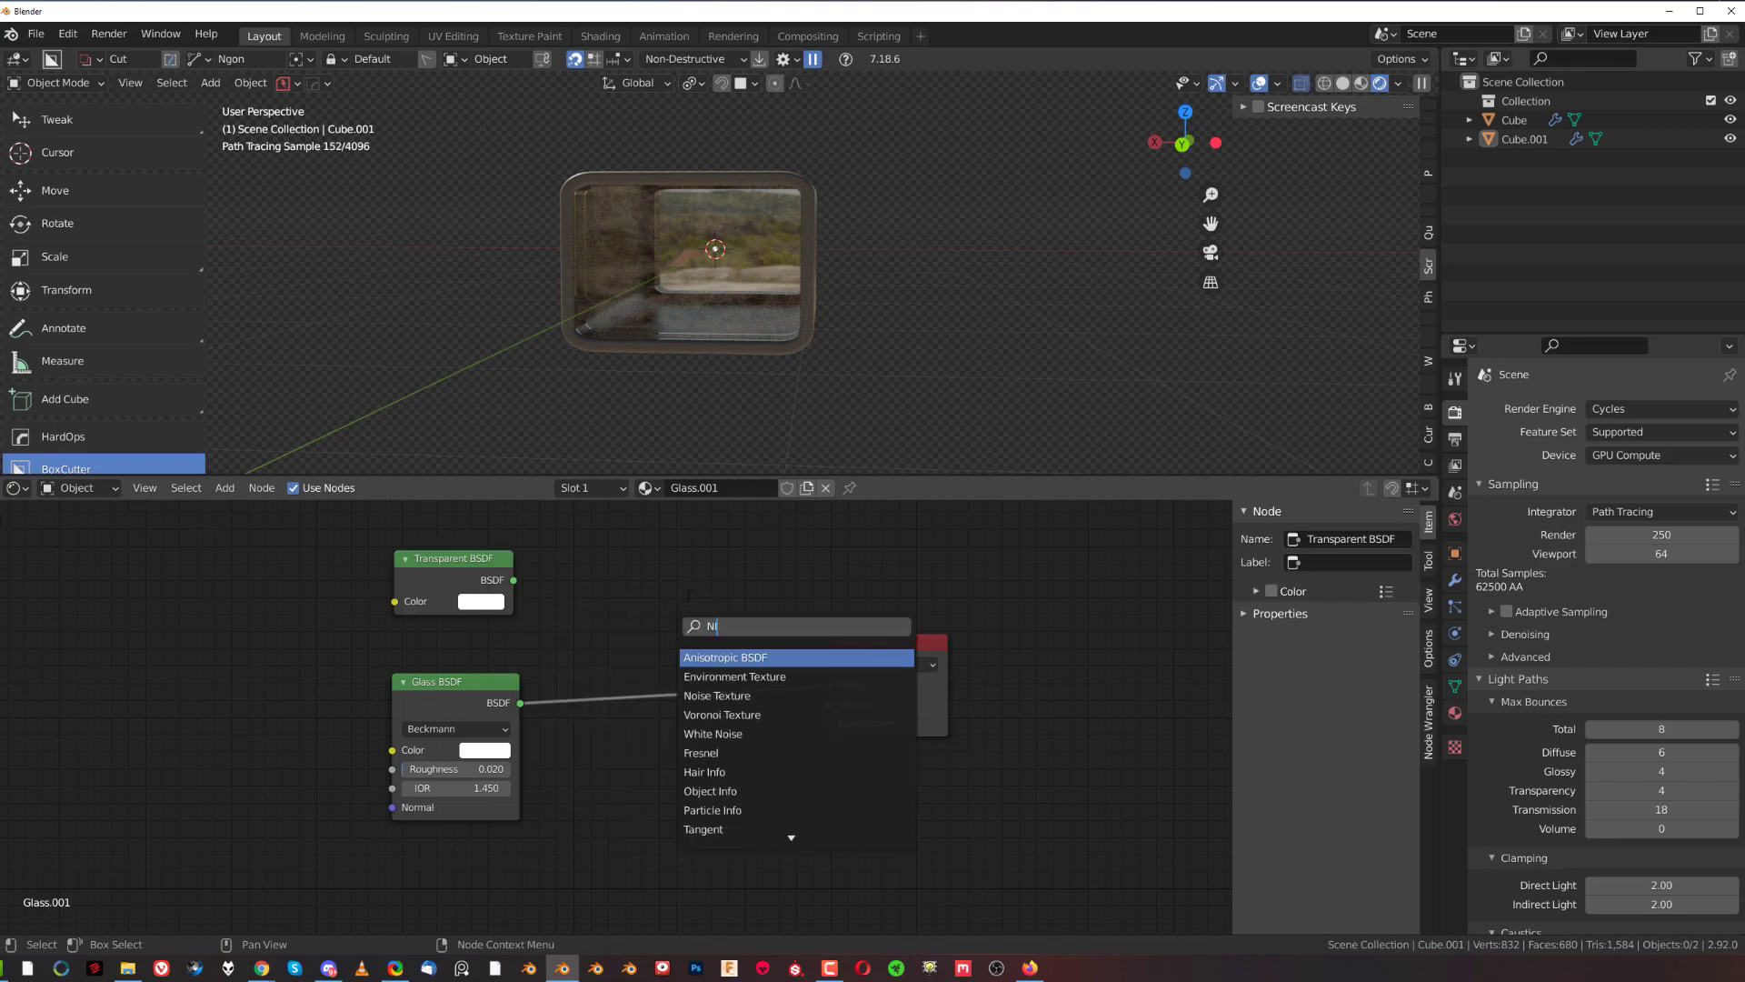
pyautogui.write('X')
pyautogui.press('Return')
pyautogui.click(722, 664)
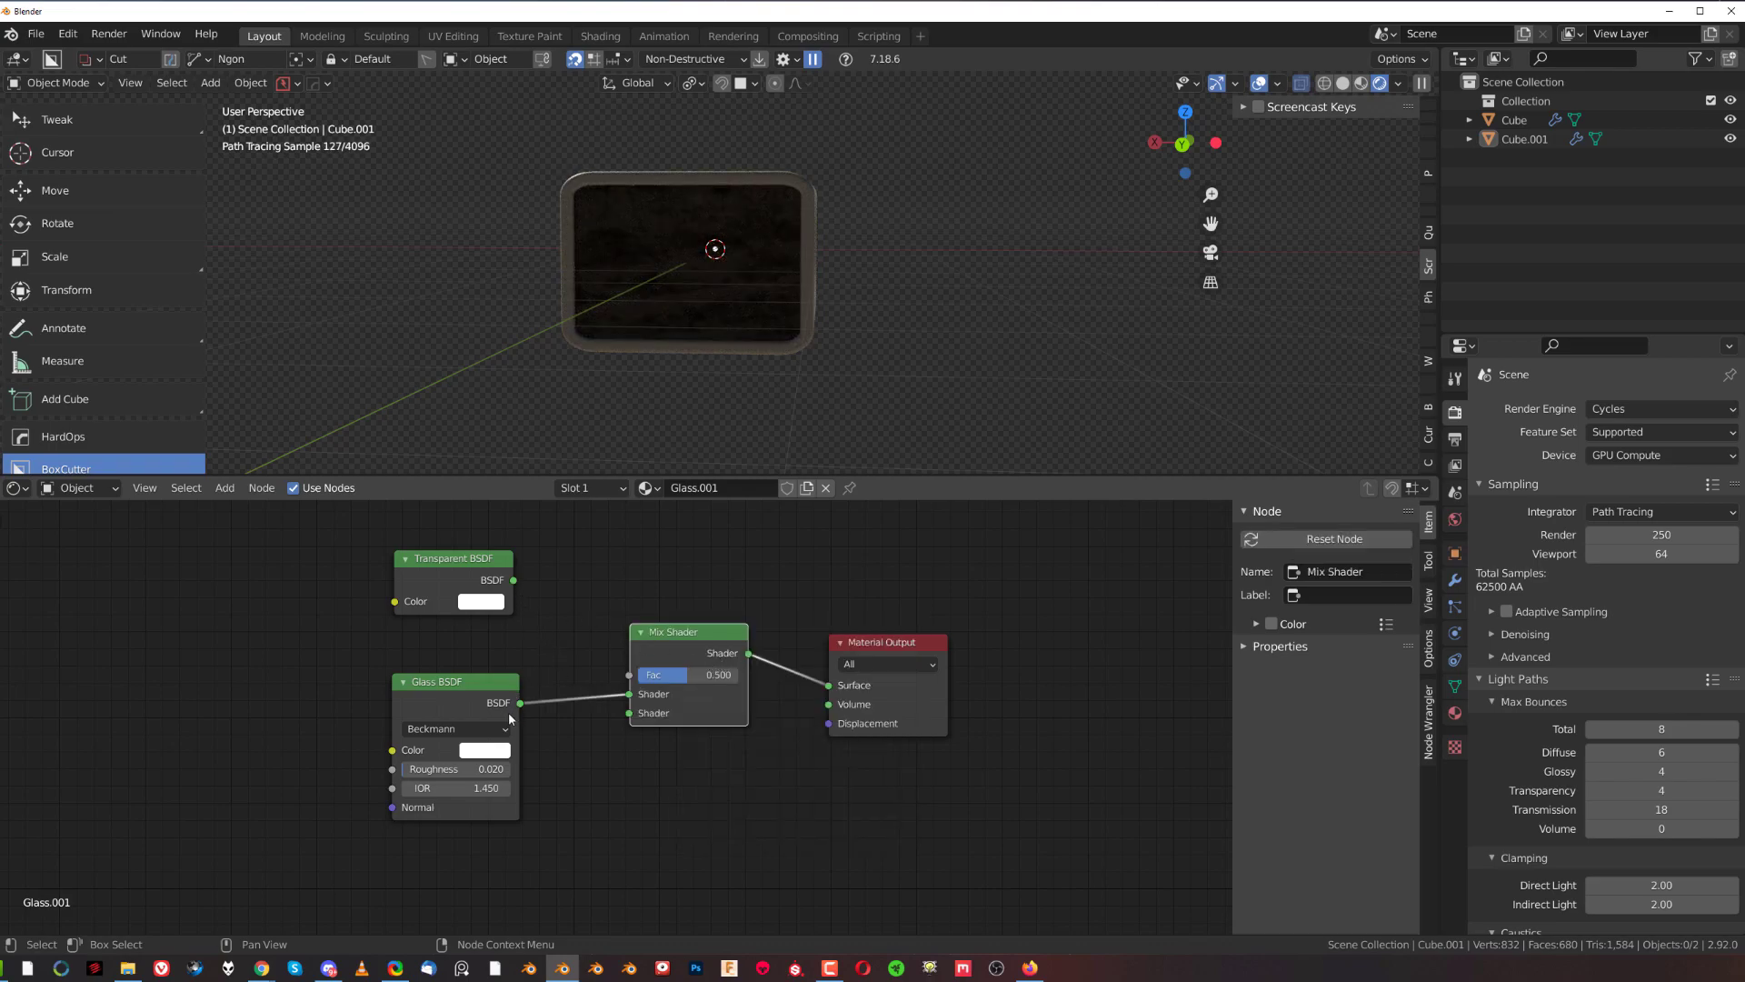
# Feed the Transparent BSDF, placed below the Glass BSDF, into the Mix Shader's second shader input with a factor of 0.602.
pyautogui.moveTo(477, 589); pyautogui.dragTo(697, 675)
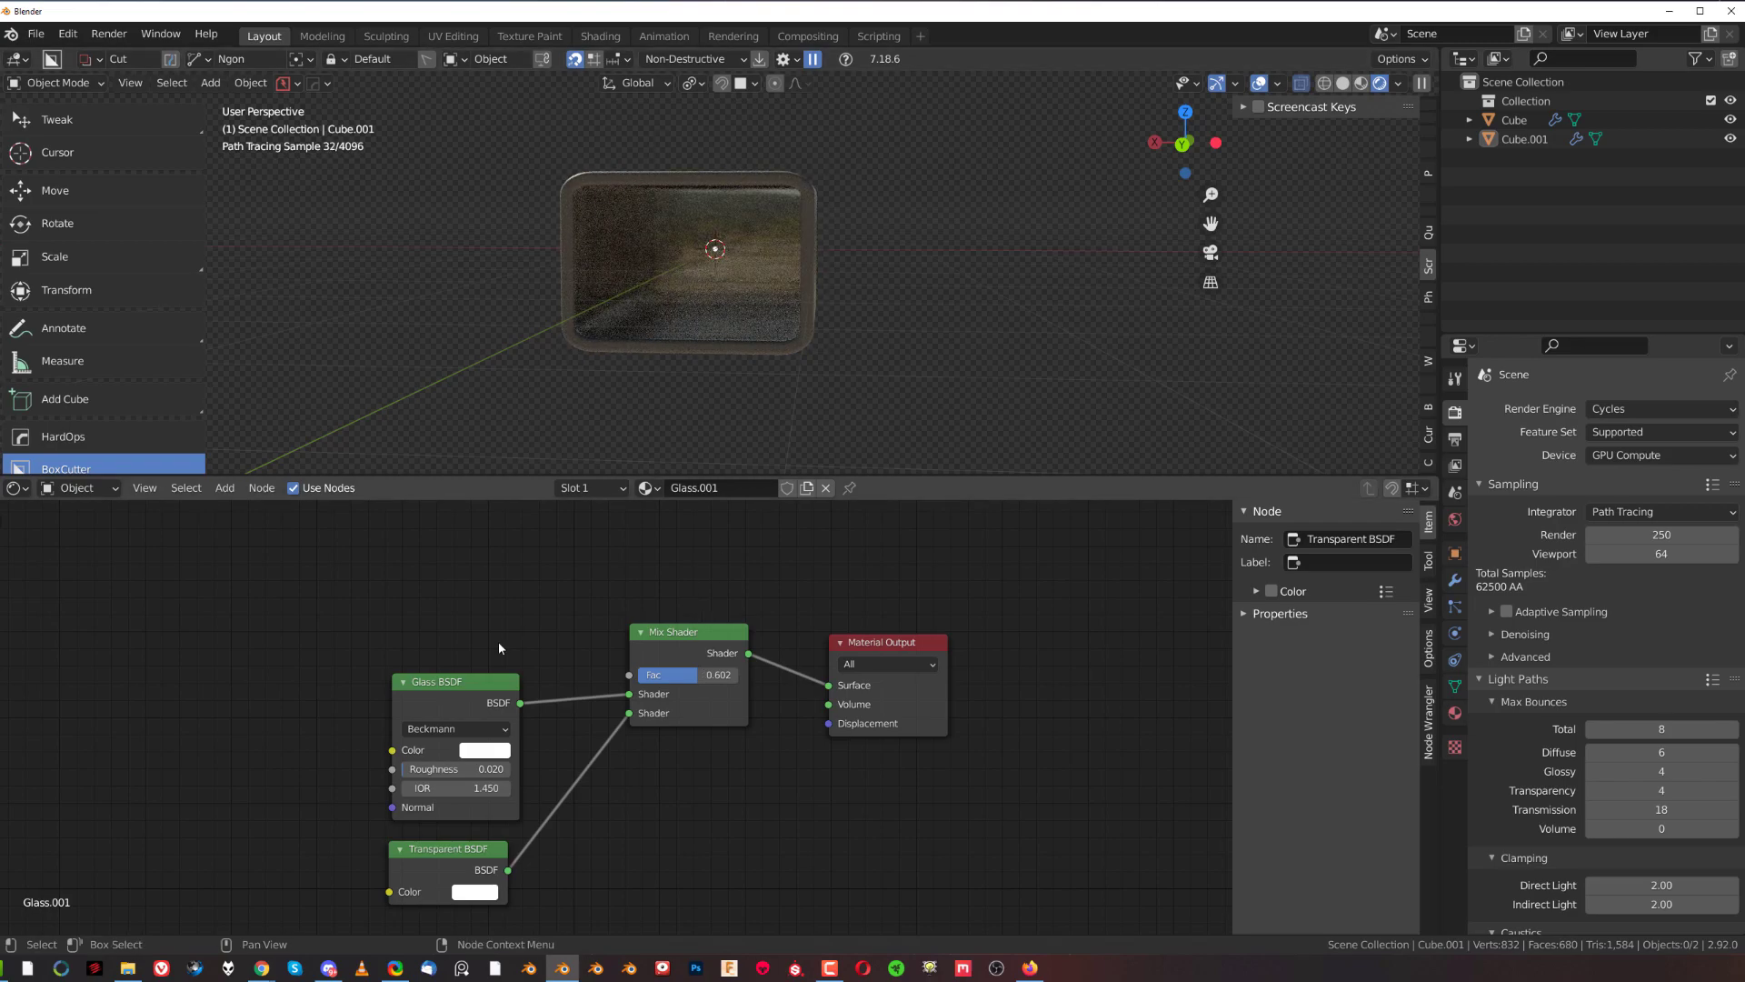
pyautogui.scroll(-3, 546, 648)
pyautogui.moveTo(575, 665); pyautogui.dragTo(563, 706, button='middle')
pyautogui.scroll(4, 563, 706)
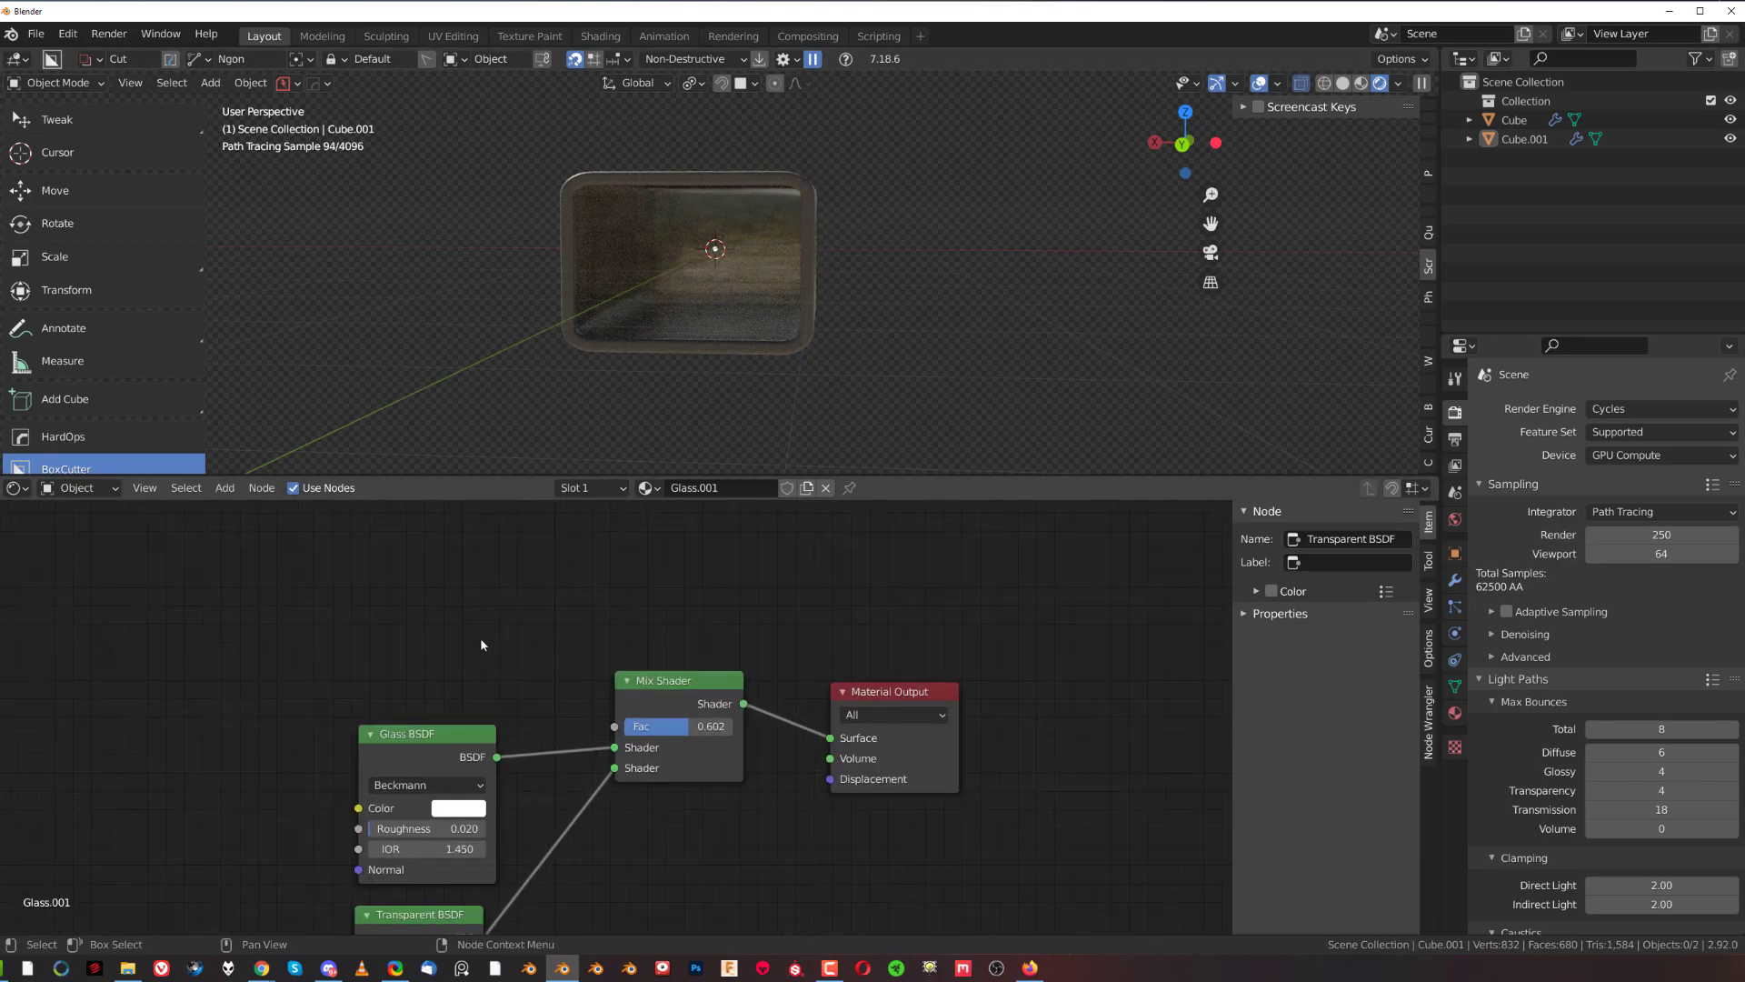
# Add a Light Path node and a Math node above the Glass BSDF in the glass material.
pyautogui.hotkey('shift', 'a')
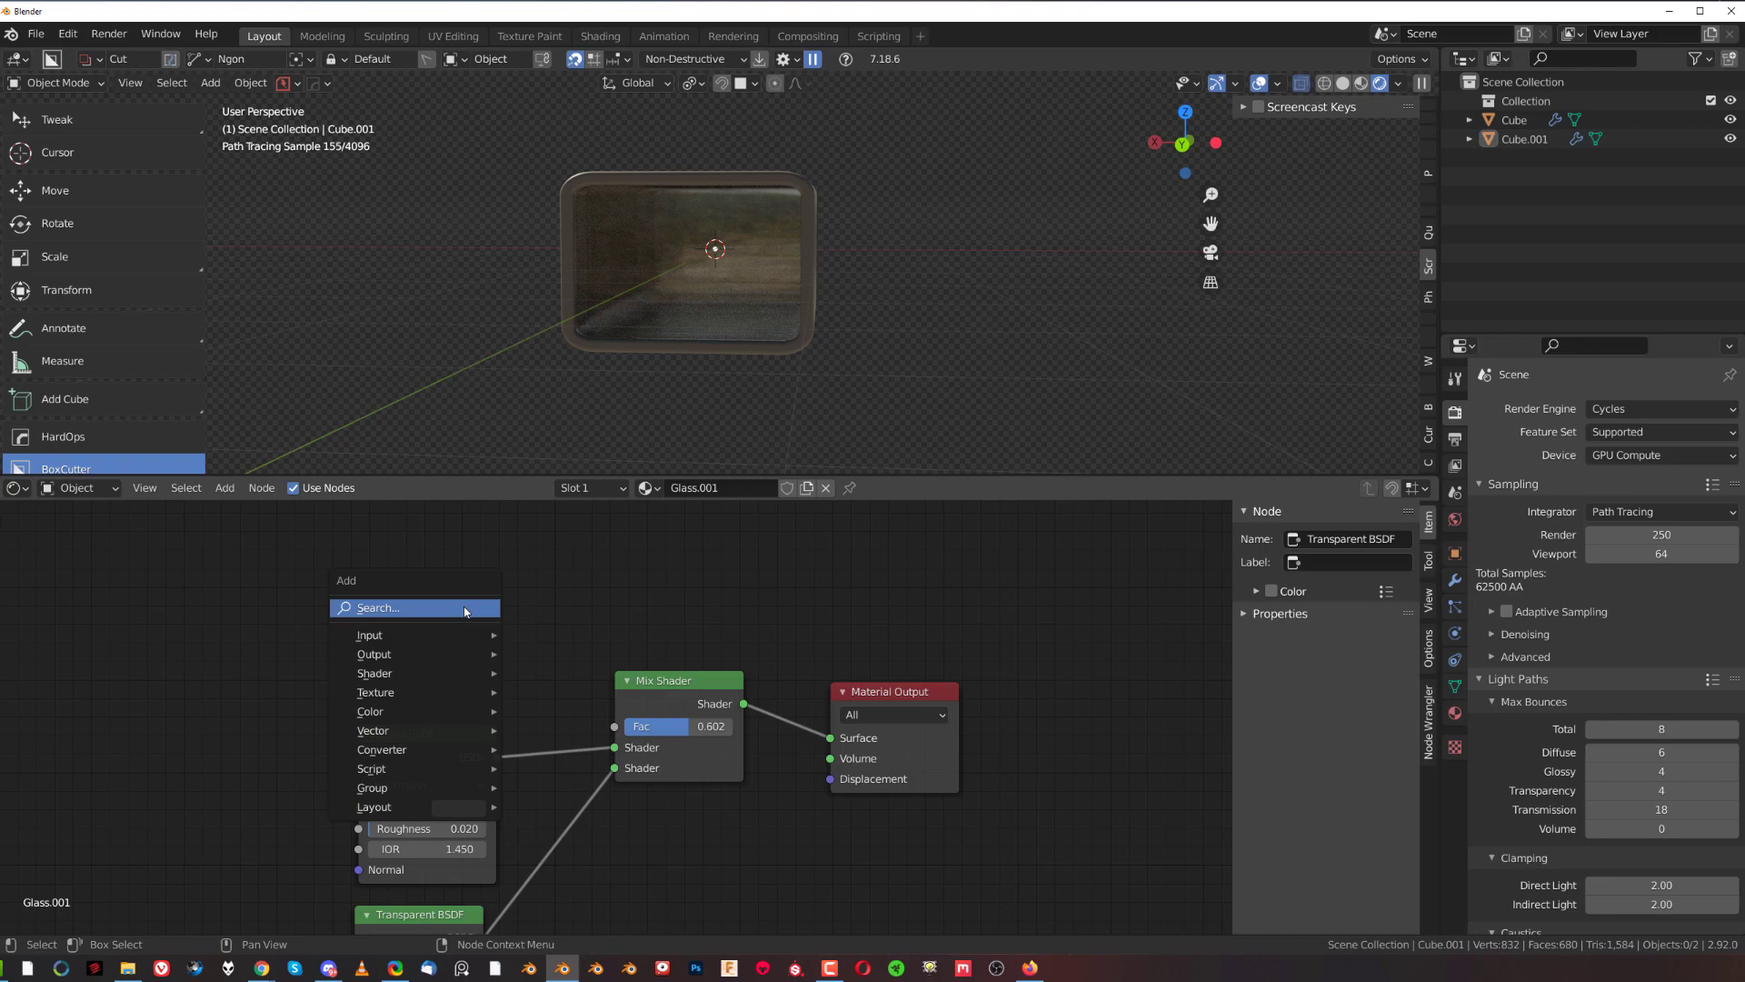
pyautogui.click(463, 607)
pyautogui.write('l')
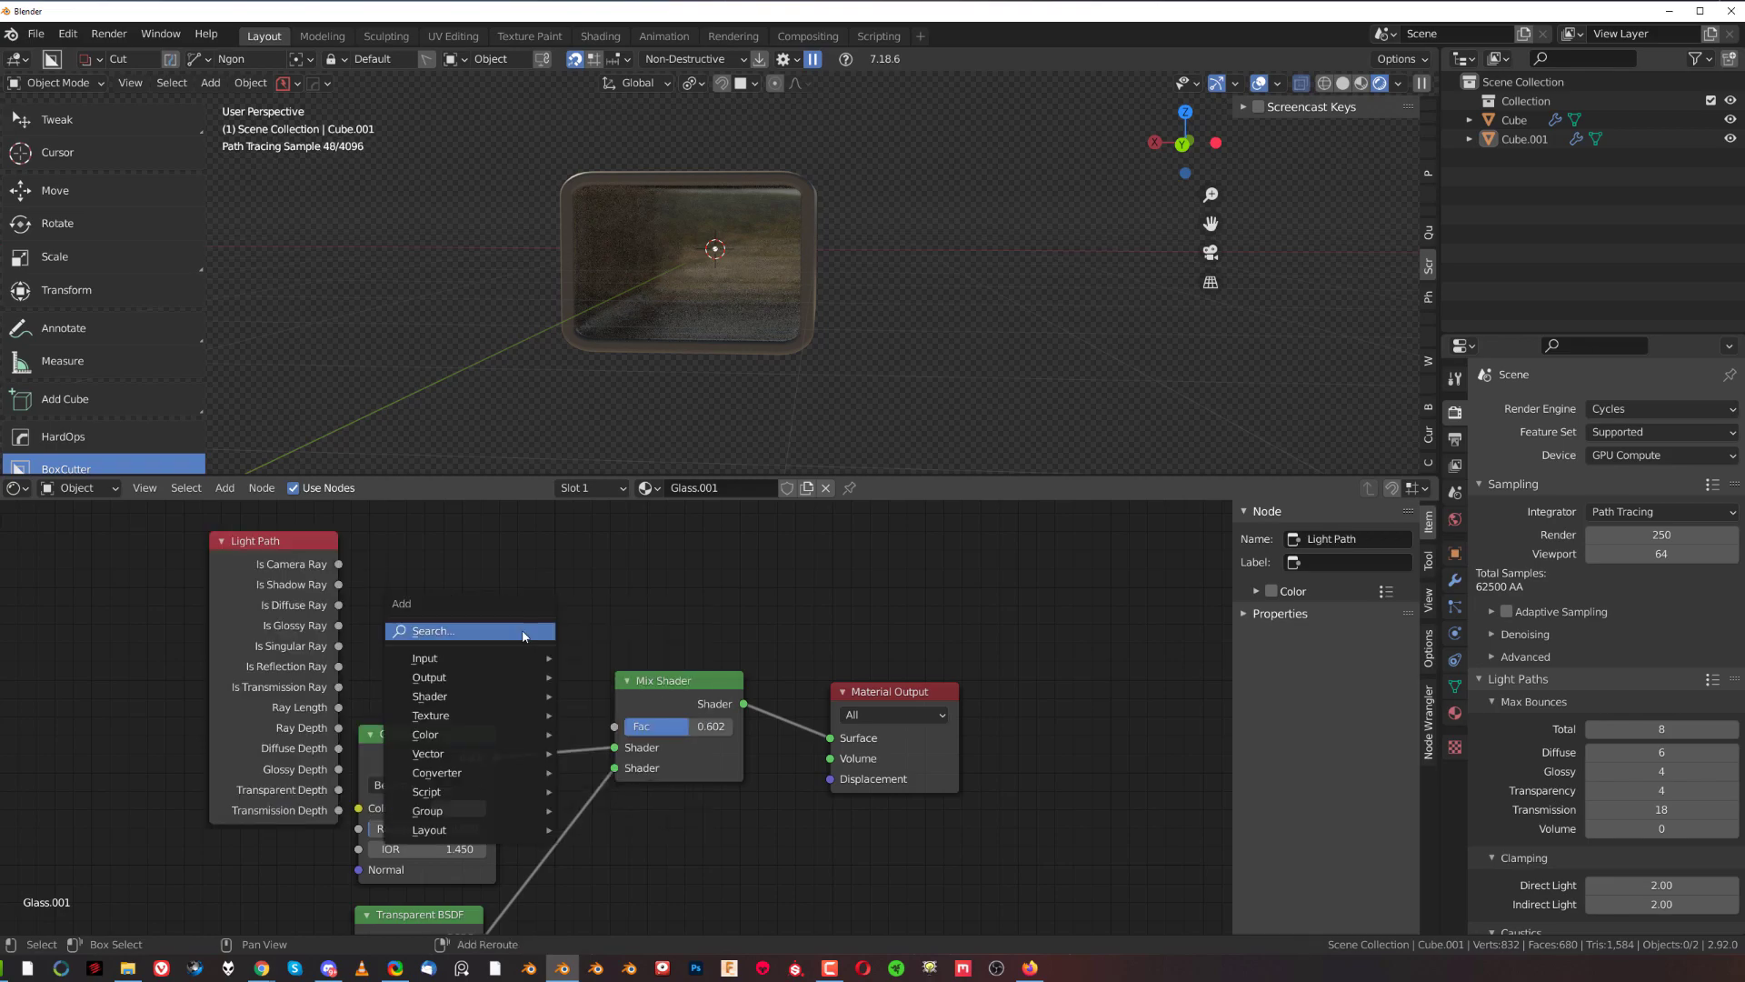
pyautogui.click(524, 631)
pyautogui.write('N')
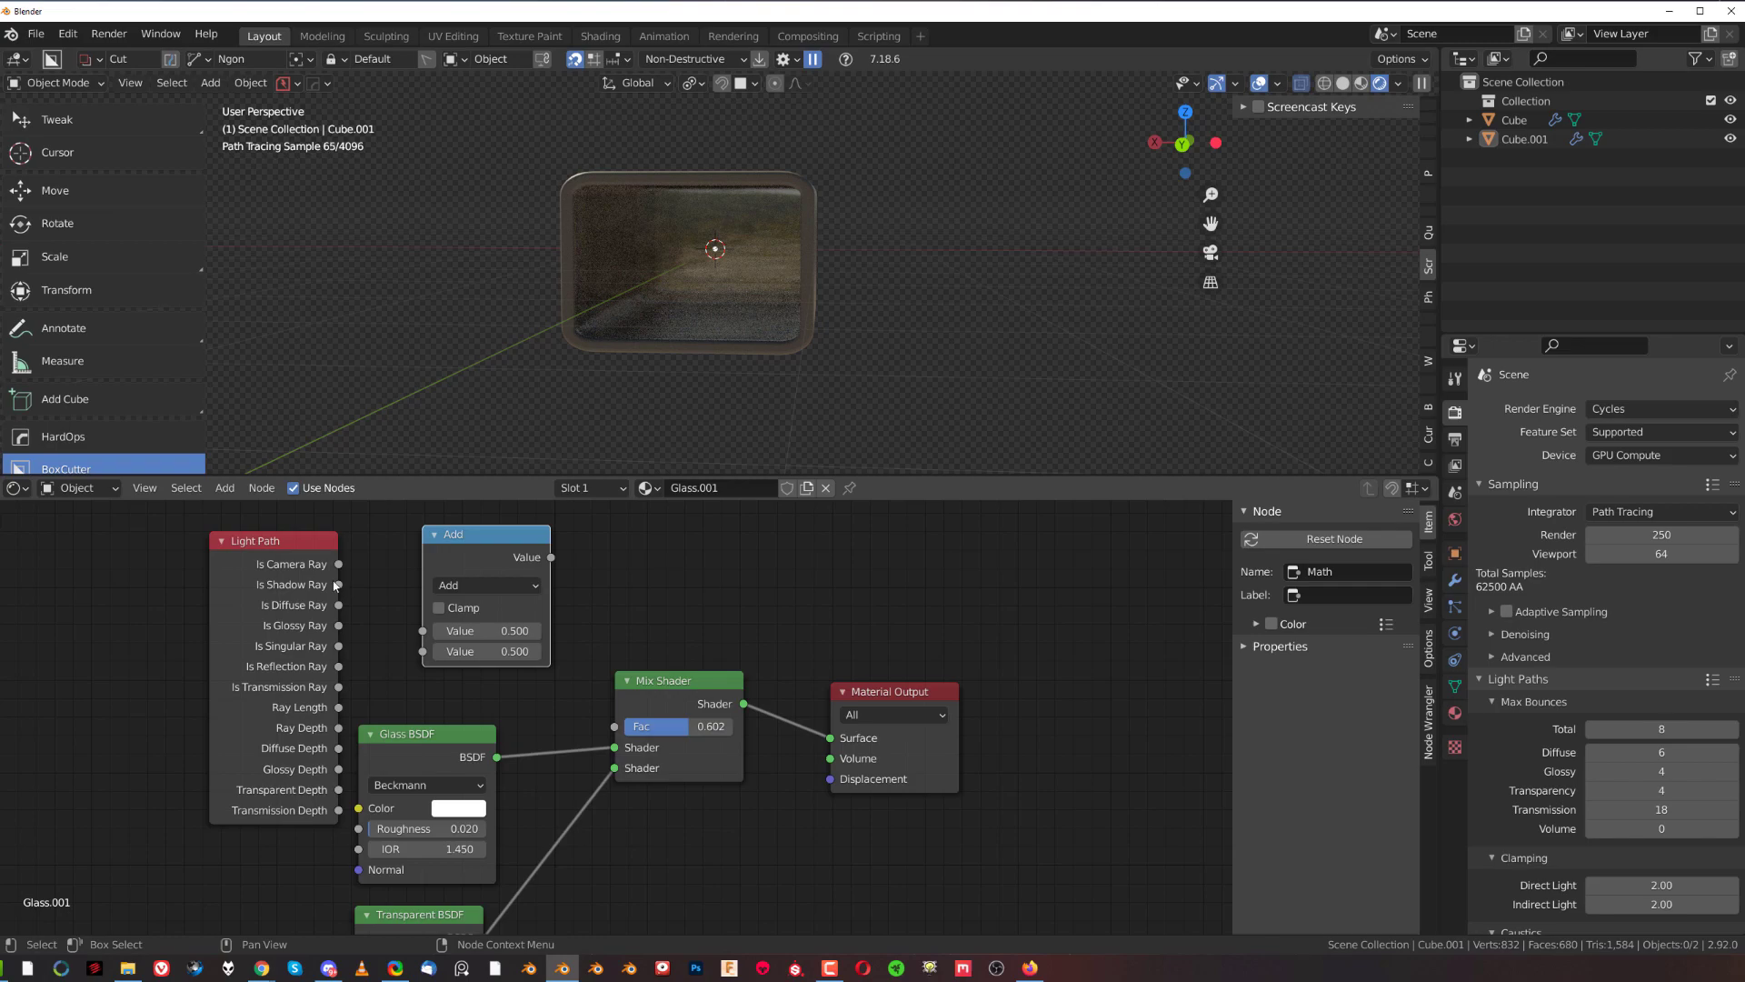
# Feed the Light Path's Is Shadow Ray output into the Math node's first value and the Math result into the Mix Shader's factor.
pyautogui.moveTo(336, 585); pyautogui.dragTo(427, 639)
pyautogui.moveTo(549, 558); pyautogui.dragTo(588, 665)
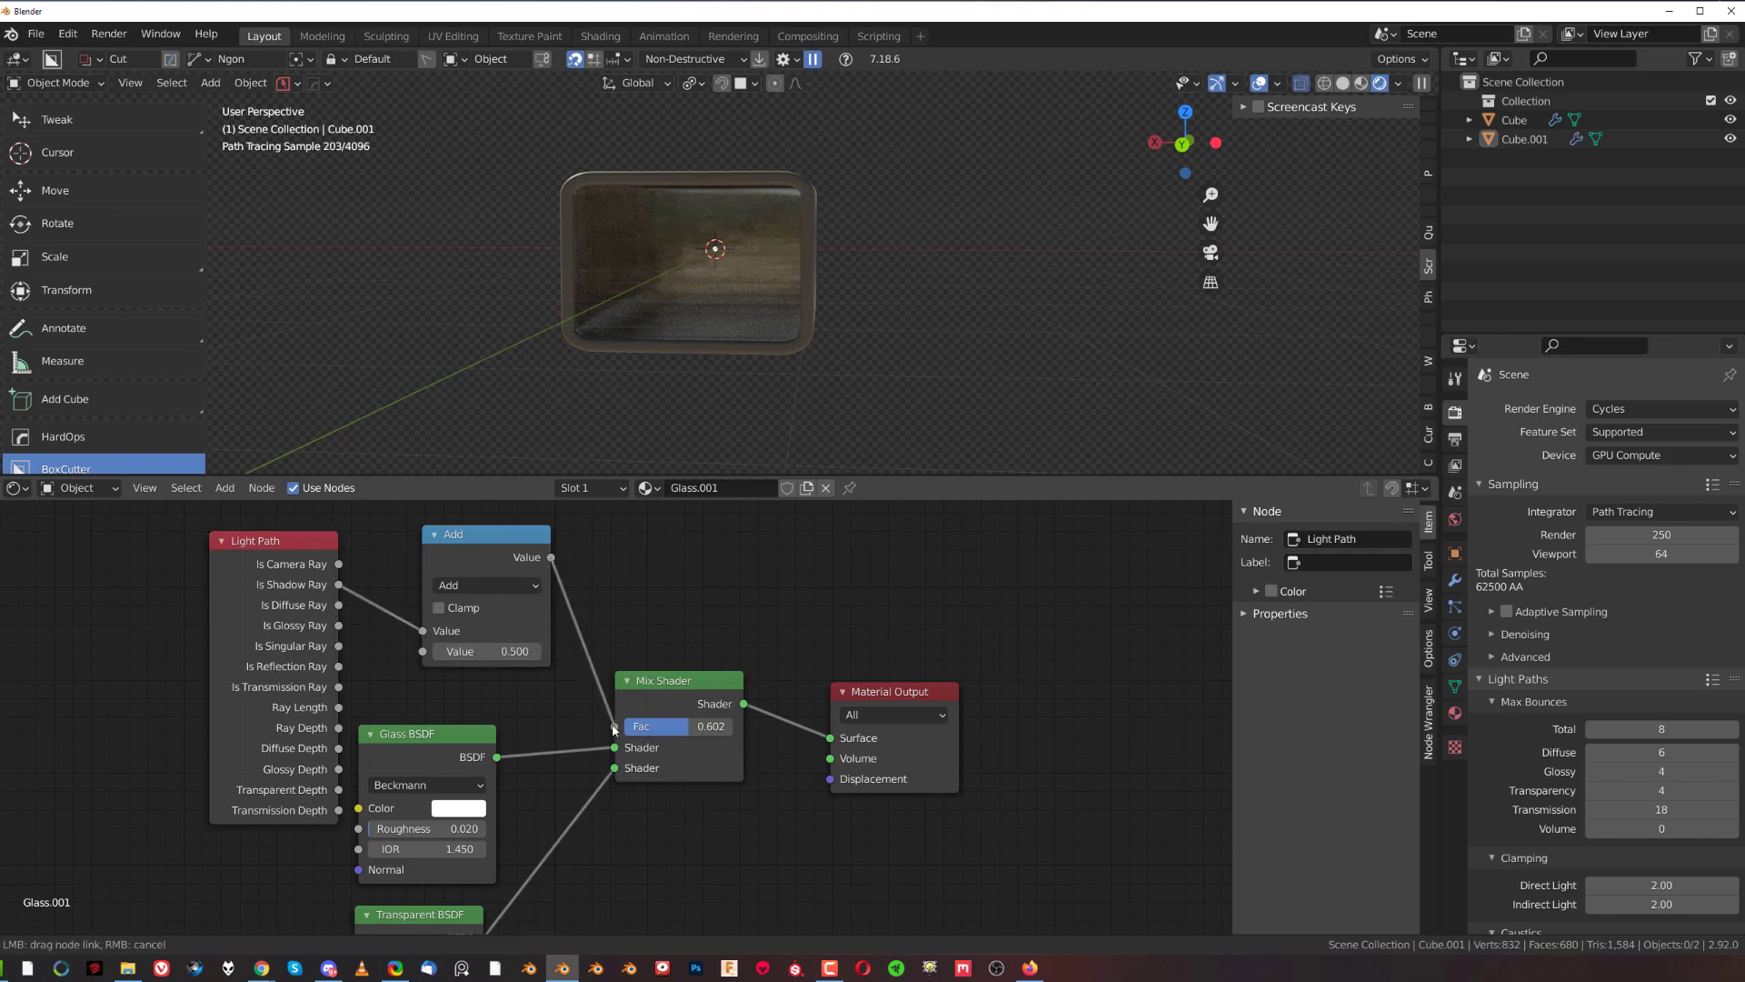
pyautogui.moveTo(614, 729); pyautogui.dragTo(615, 727)
# Change the Math node's operation to Minimum and set its second value to 1.
pyautogui.click(494, 587)
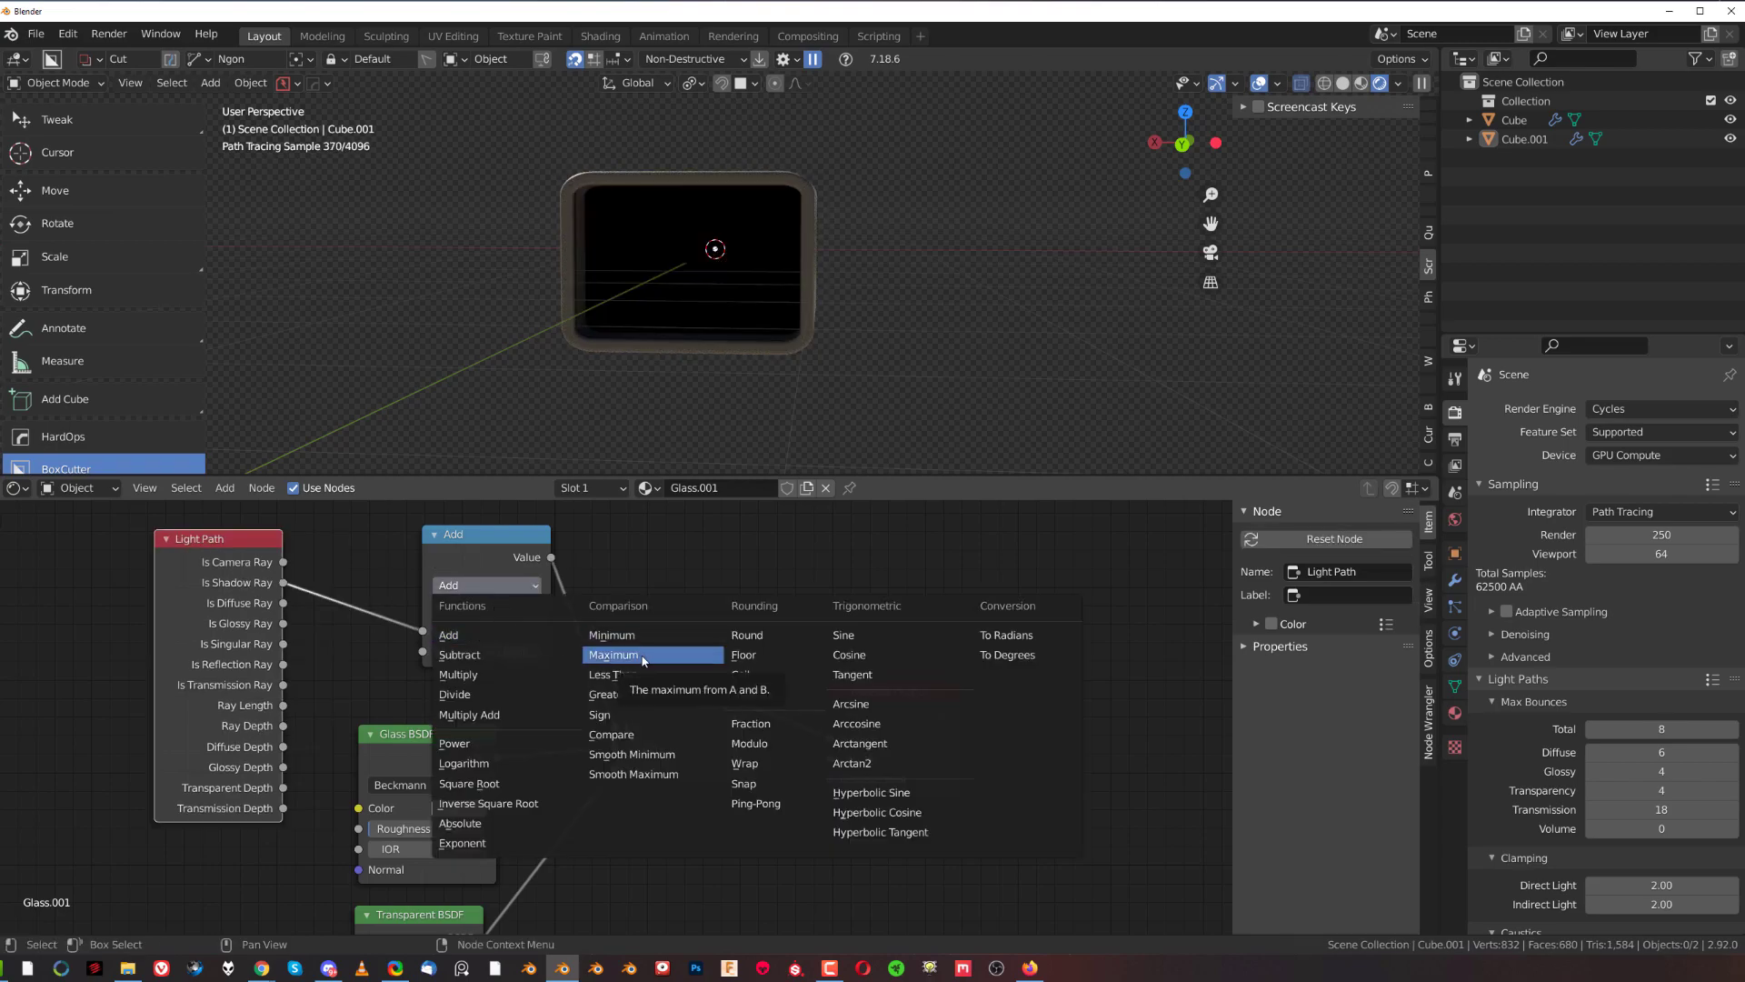
pyautogui.click(611, 635)
pyautogui.moveTo(511, 650); pyautogui.dragTo(454, 651)
pyautogui.moveTo(486, 651); pyautogui.dragTo(502, 650)
pyautogui.click(502, 651)
pyautogui.write('1')
pyautogui.press('Return')
# Examine the box interior through the glass from an angle in the rendered viewport.
pyautogui.scroll(5, 576, 305)
pyautogui.moveTo(578, 306)
pyautogui.mouseDown(button='middle')
pyautogui.moveTo(691, 347)
pyautogui.moveTo(739, 357)
pyautogui.moveTo(739, 341)
pyautogui.mouseUp(button='middle')
pyautogui.scroll(-3, 746, 359)
pyautogui.scroll(2, 824, 384)
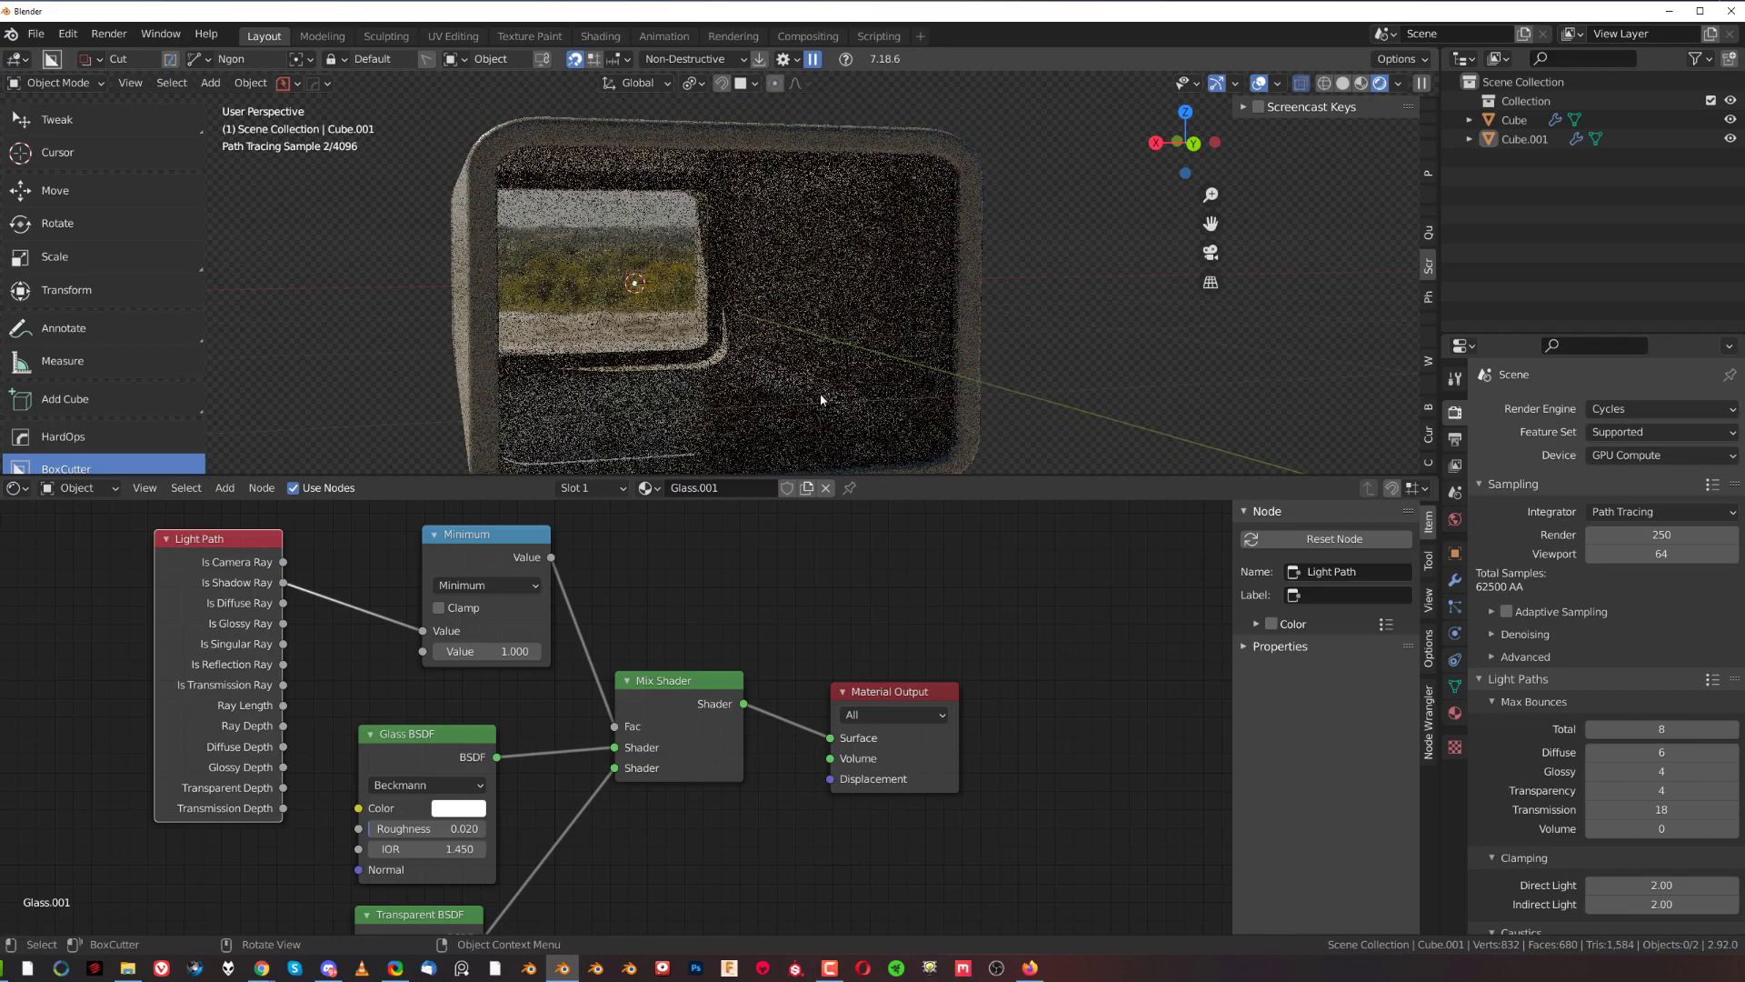
pyautogui.scroll(2, 821, 398)
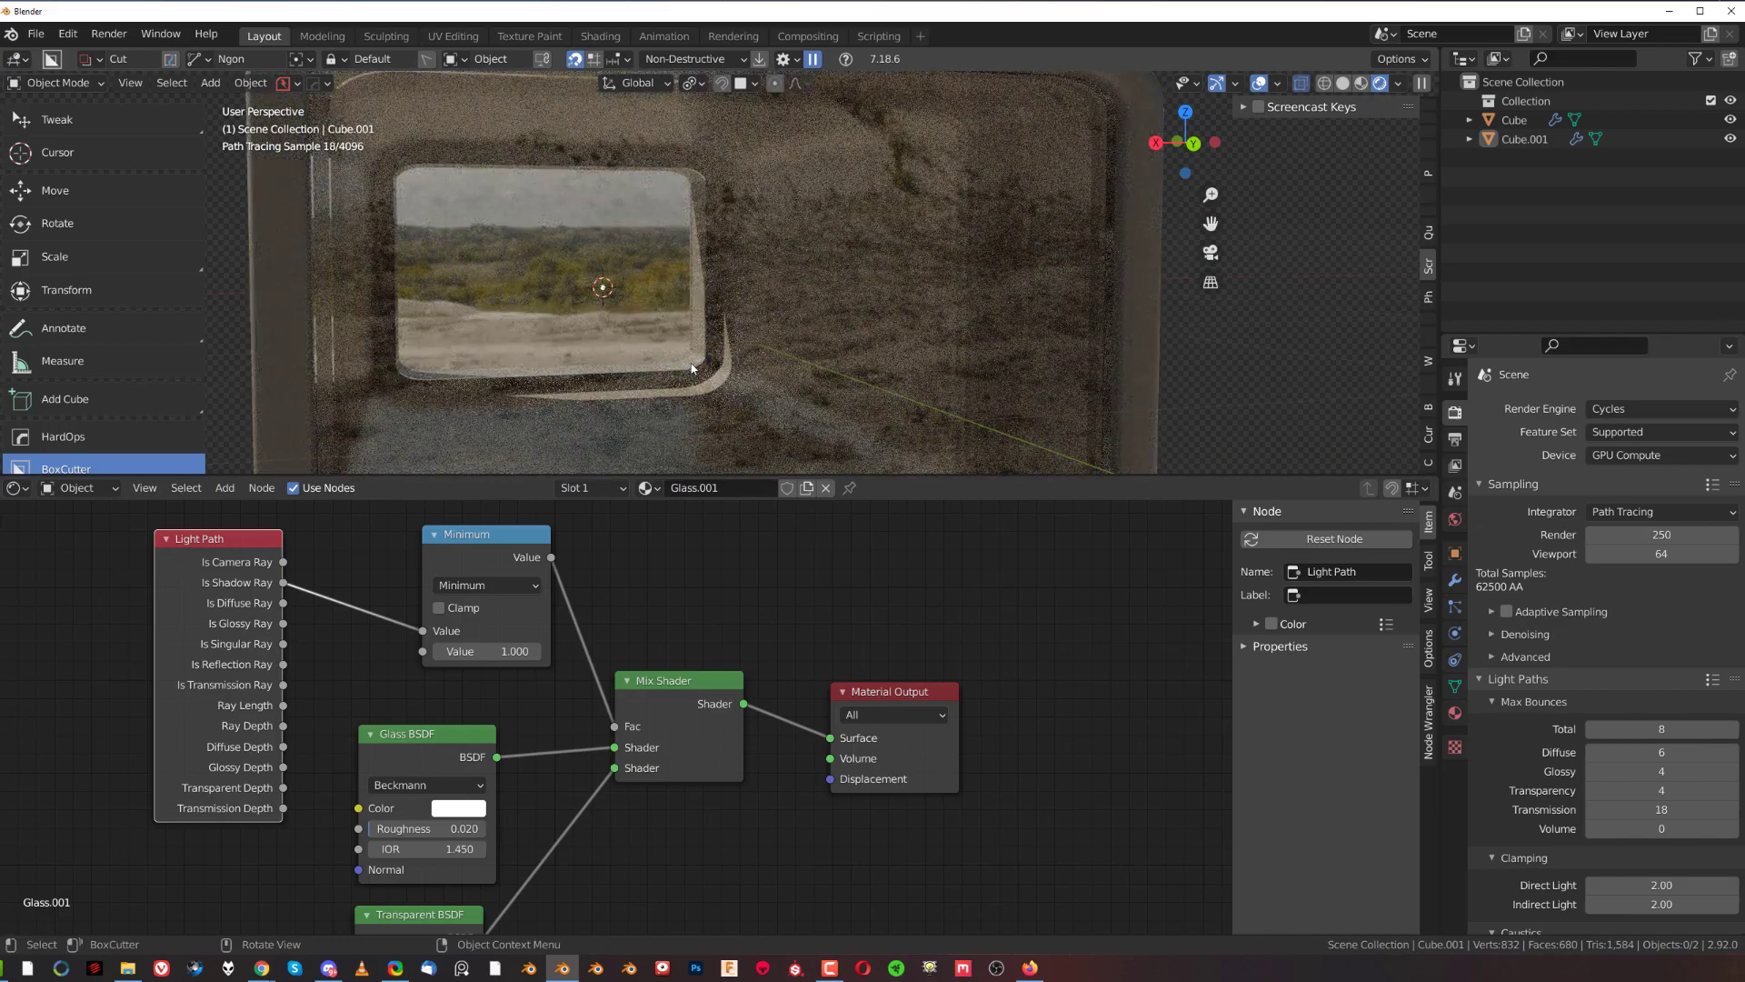
pyautogui.scroll(-3, 709, 359)
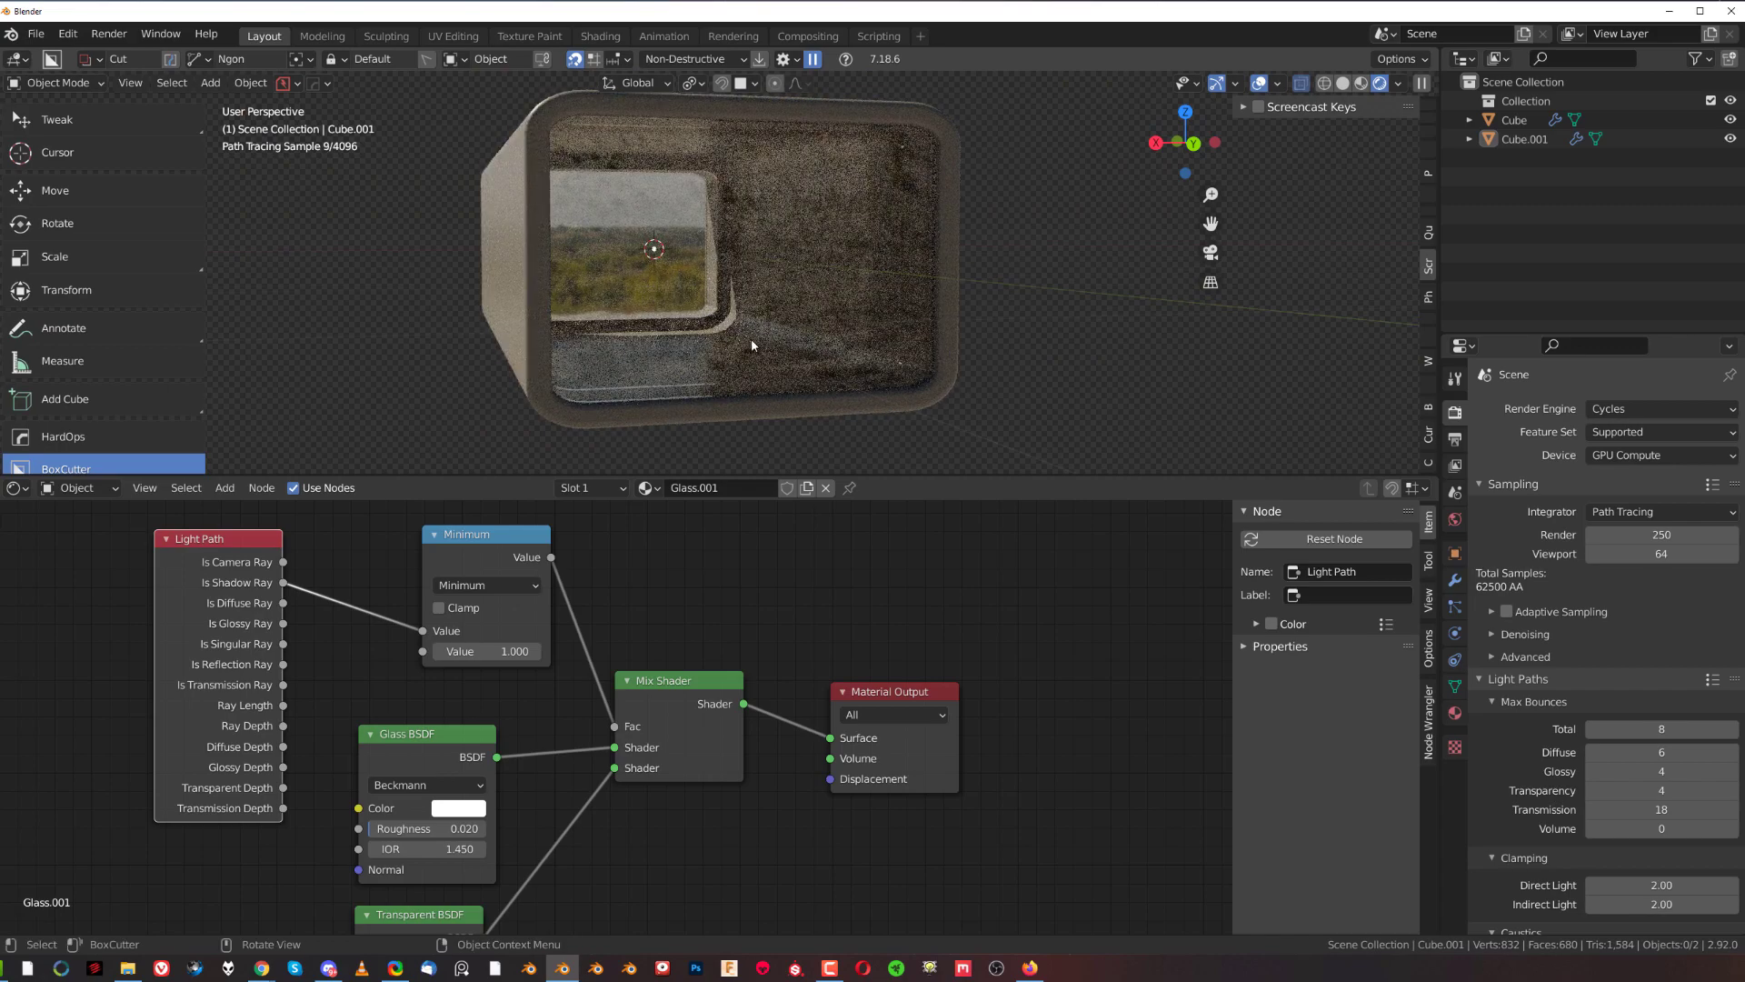
pyautogui.scroll(-2, 696, 656)
# Disconnect the Mix Shader and link the Glass BSDF directly to the Material Output's Surface to compare the plain glass in the render.
pyautogui.moveTo(653, 692); pyautogui.dragTo(642, 589, button='middle')
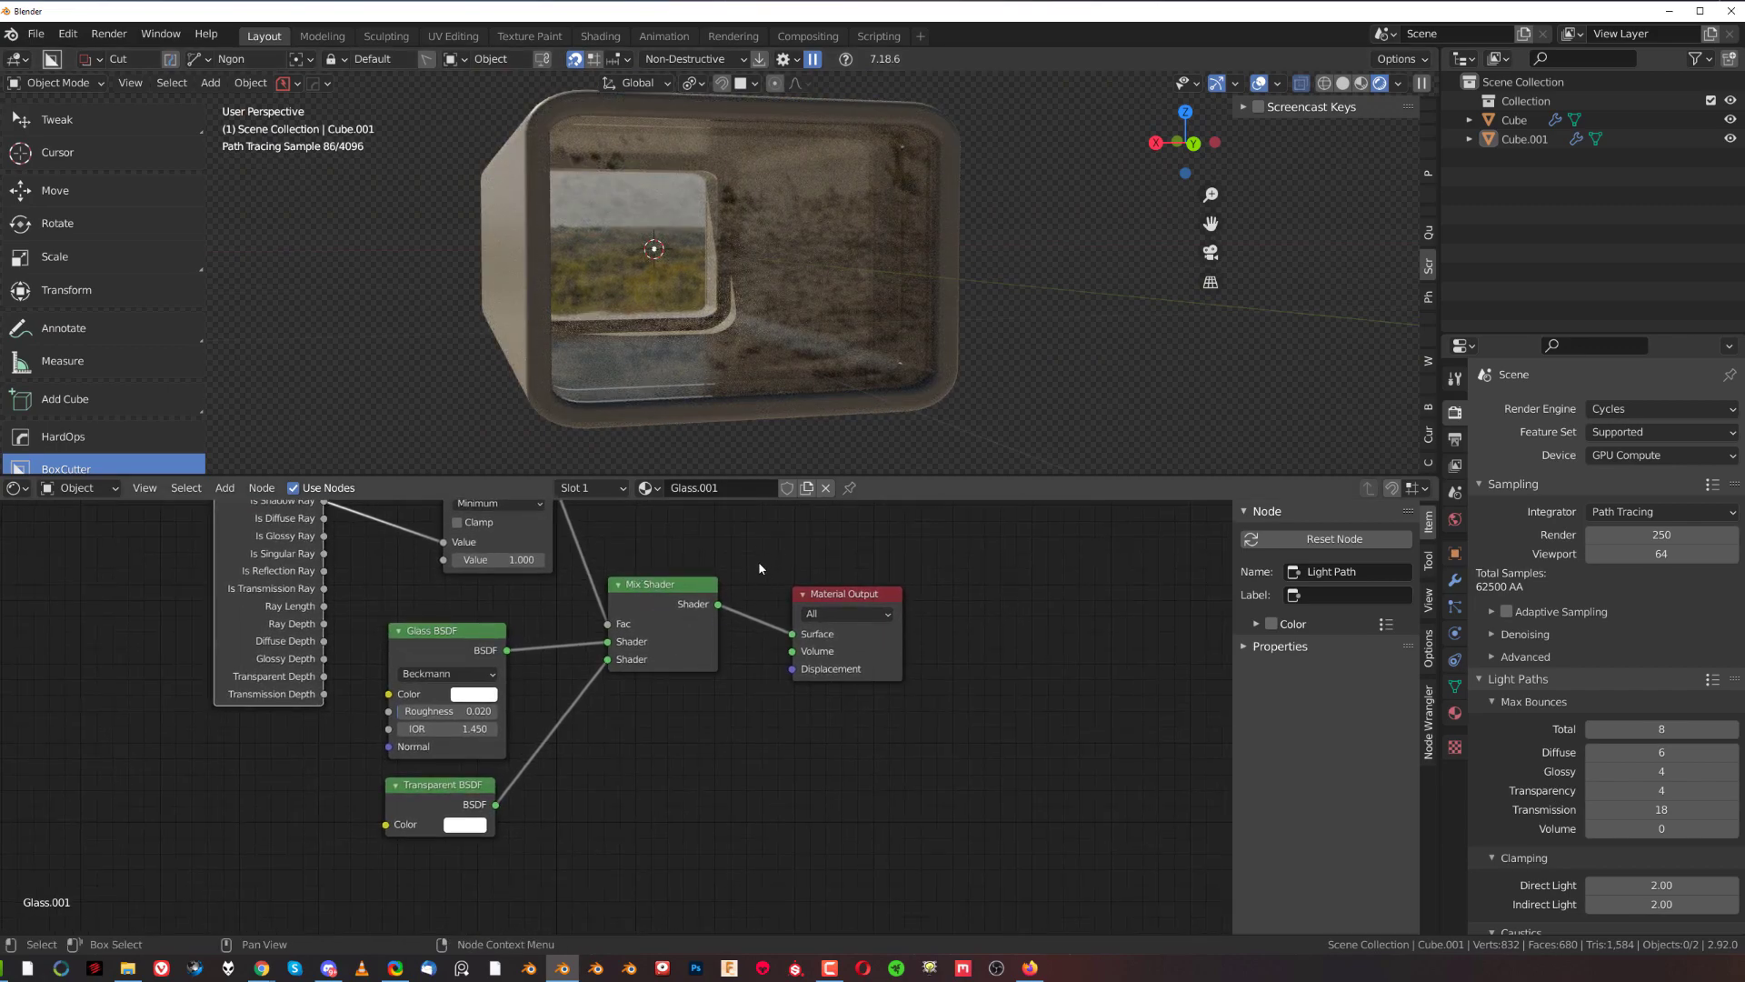
pyautogui.keyDown('ctrl'); pyautogui.moveTo(754, 582); pyautogui.dragTo(614, 527, button='right'); pyautogui.keyUp('ctrl')
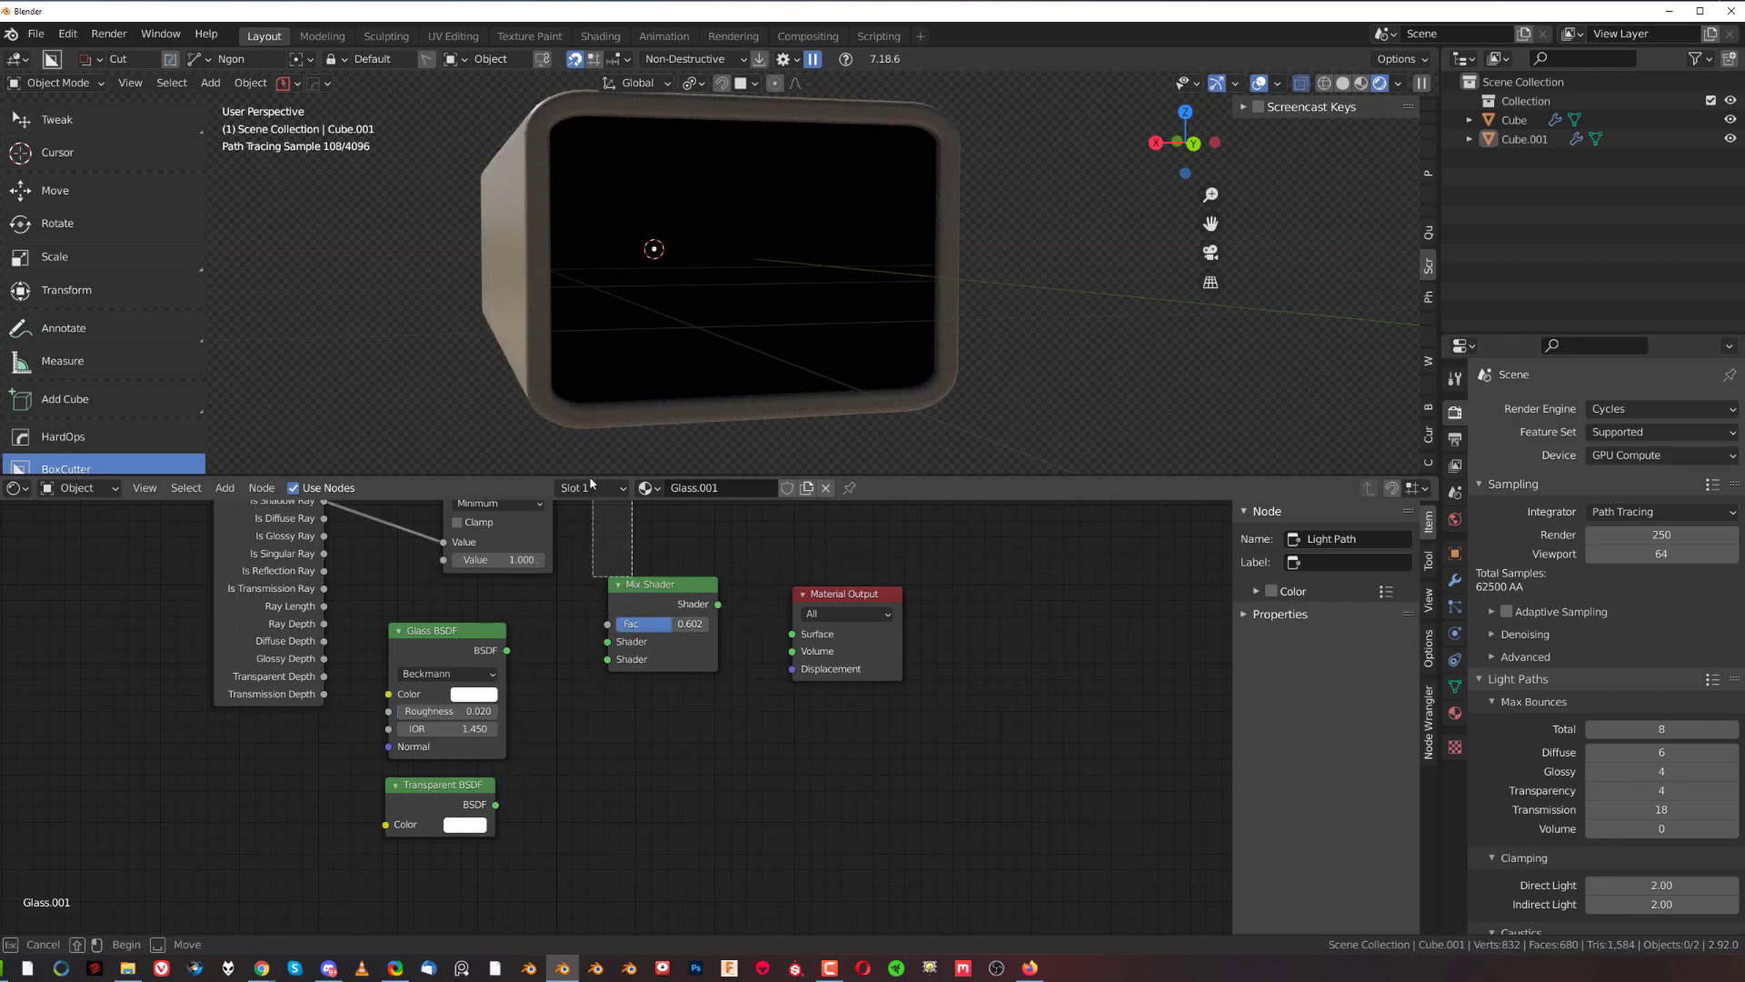
pyautogui.moveTo(672, 577); pyautogui.dragTo(620, 515)
pyautogui.moveTo(506, 650); pyautogui.dragTo(793, 633)
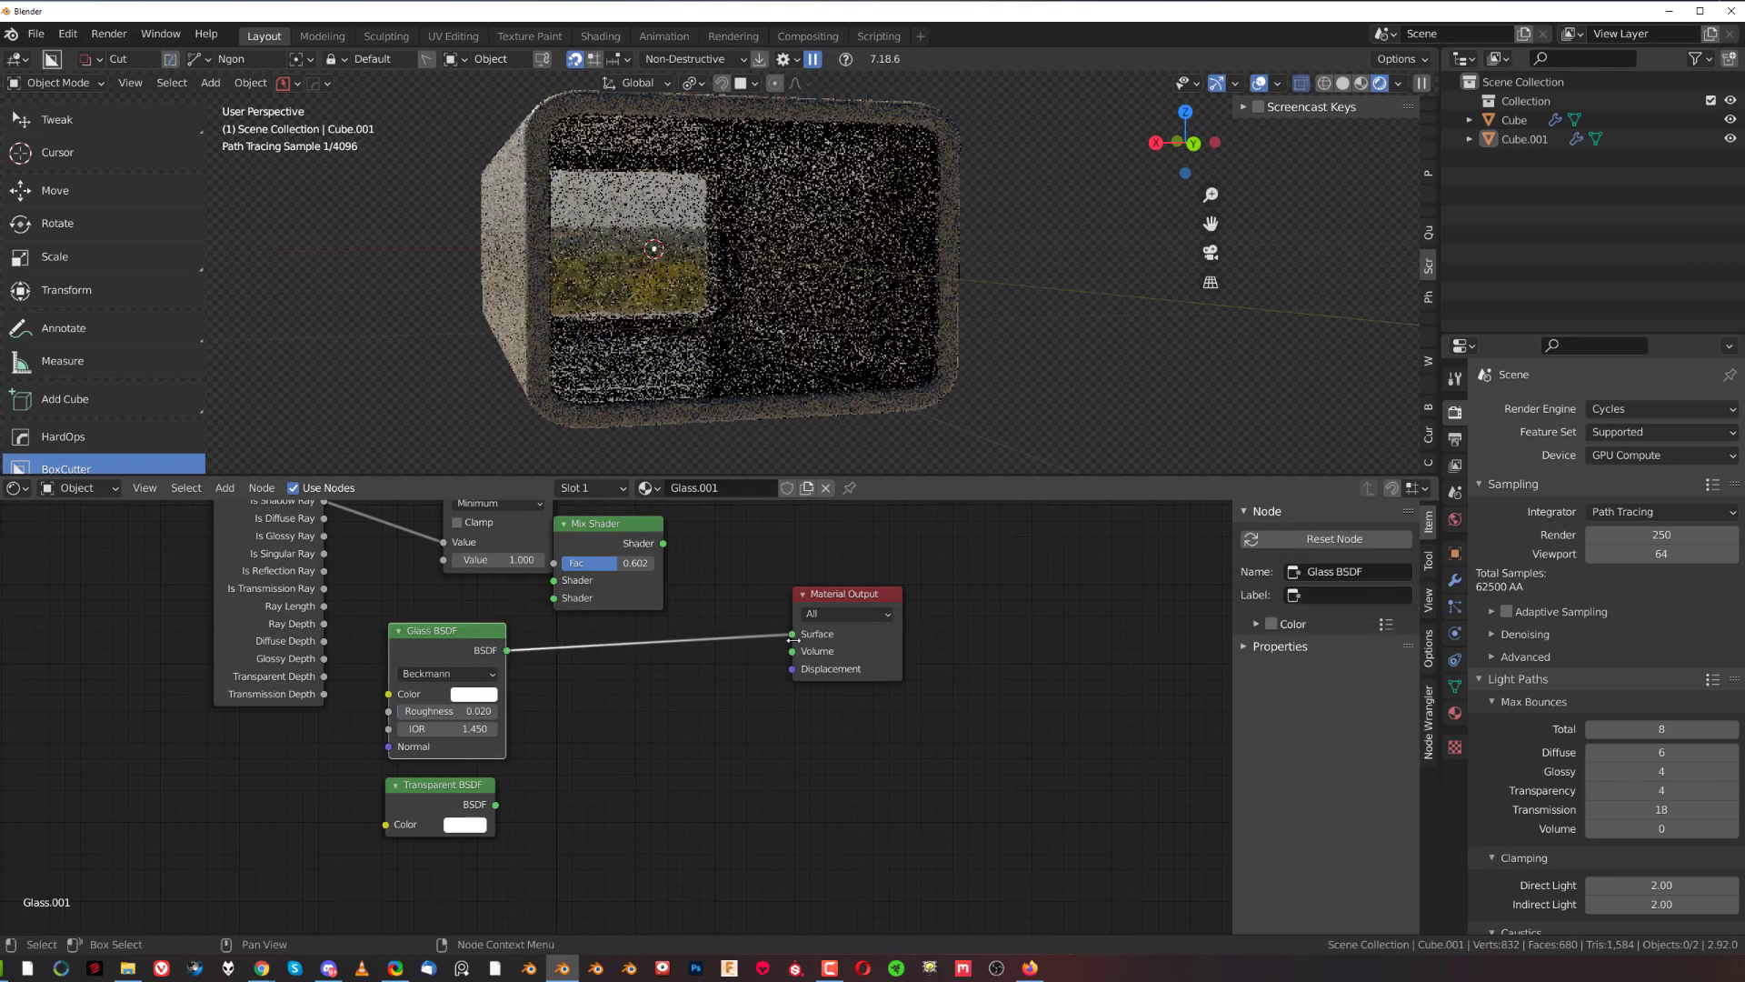
pyautogui.scroll(3, 570, 657)
pyautogui.scroll(2, 434, 714)
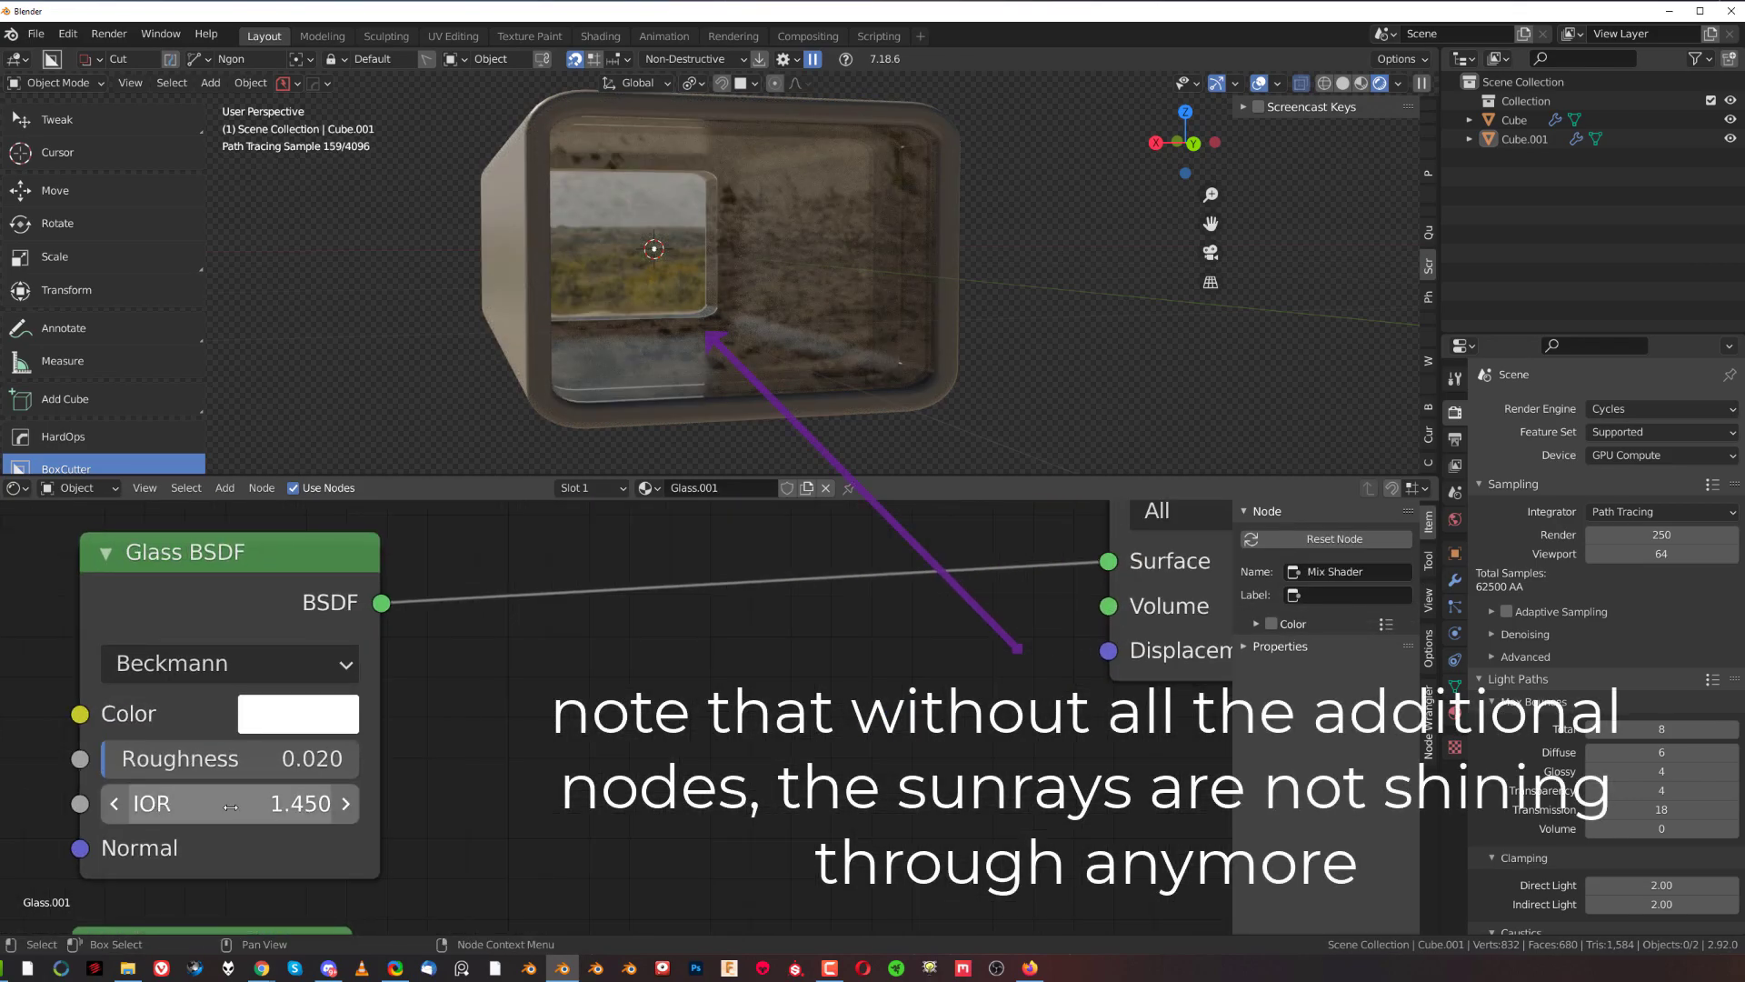
pyautogui.scroll(-1, 259, 800)
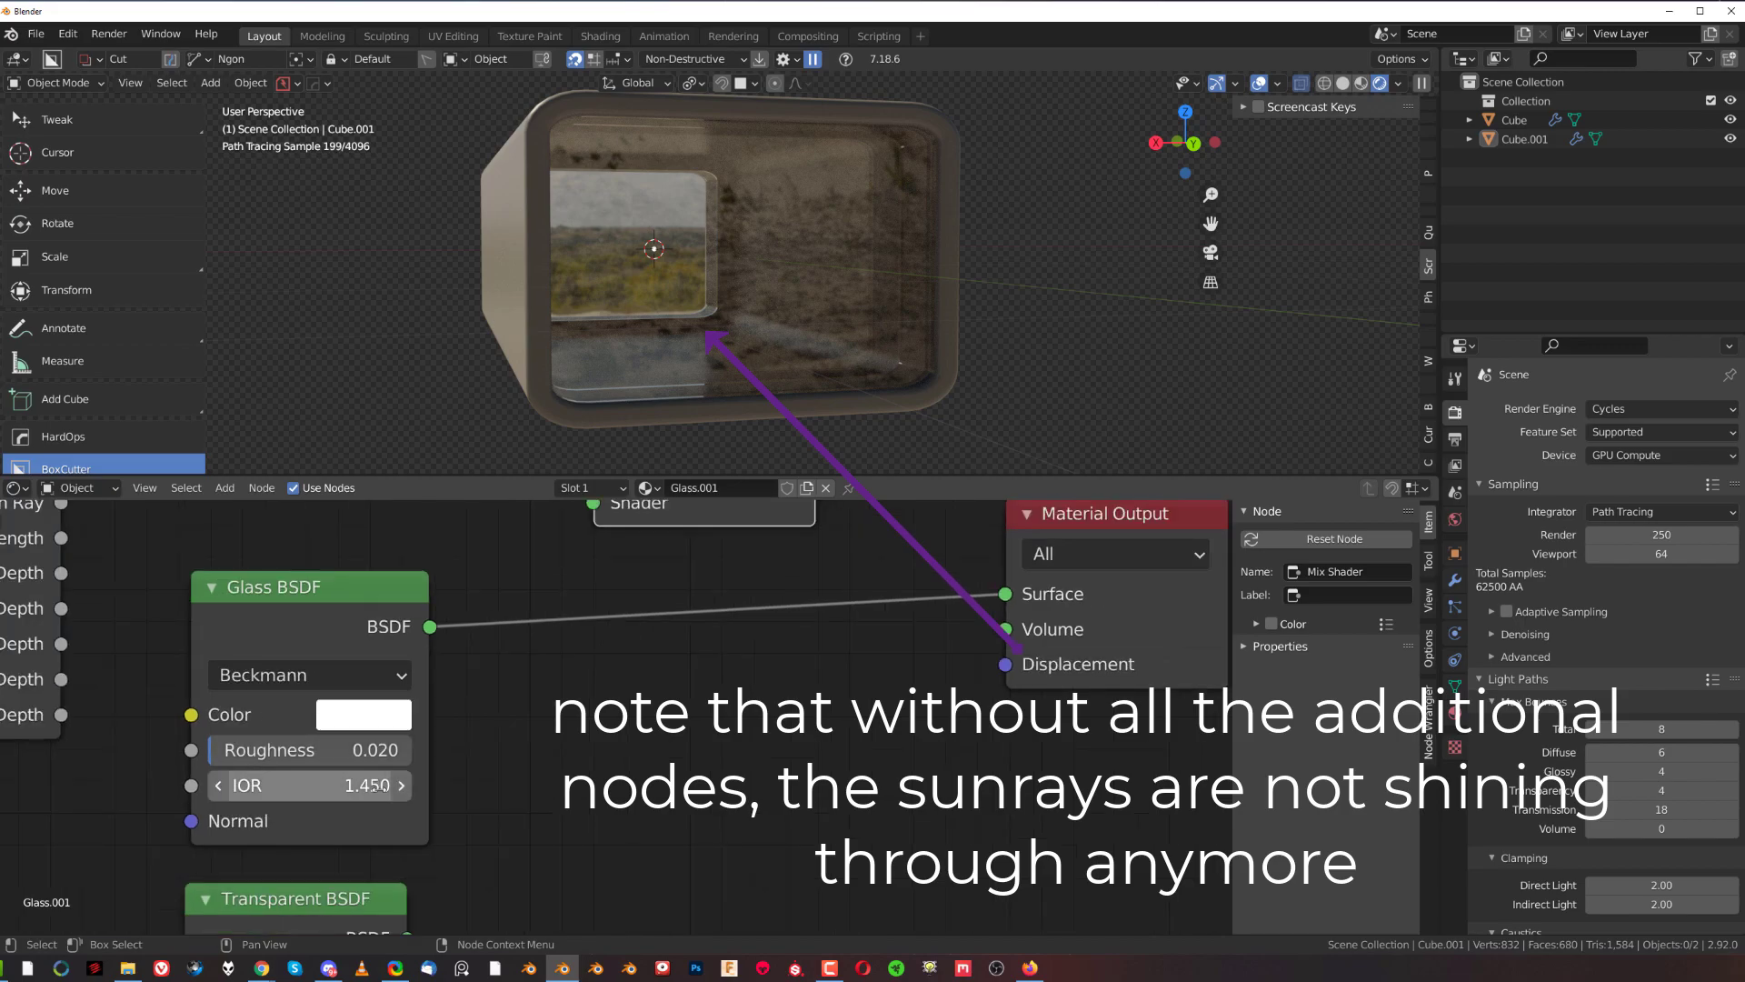
pyautogui.scroll(-2, 641, 679)
pyautogui.moveTo(678, 666); pyautogui.dragTo(676, 753, button='middle')
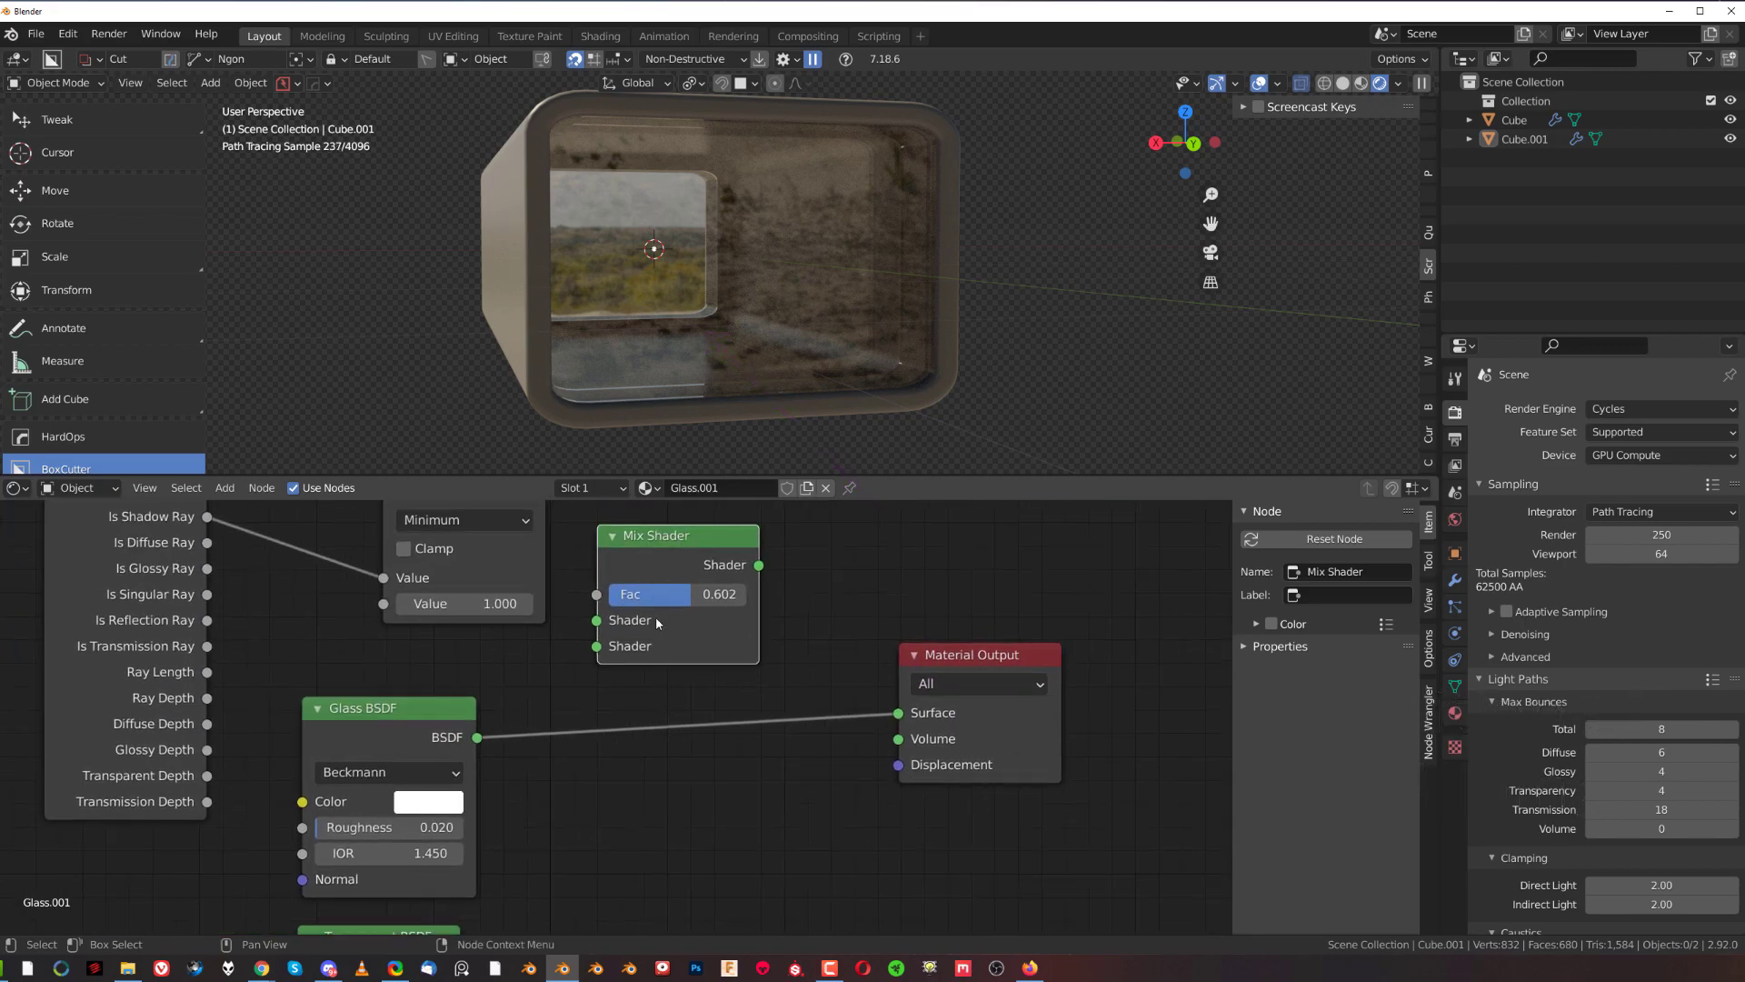
pyautogui.moveTo(655, 427); pyautogui.dragTo(746, 439, button='middle')
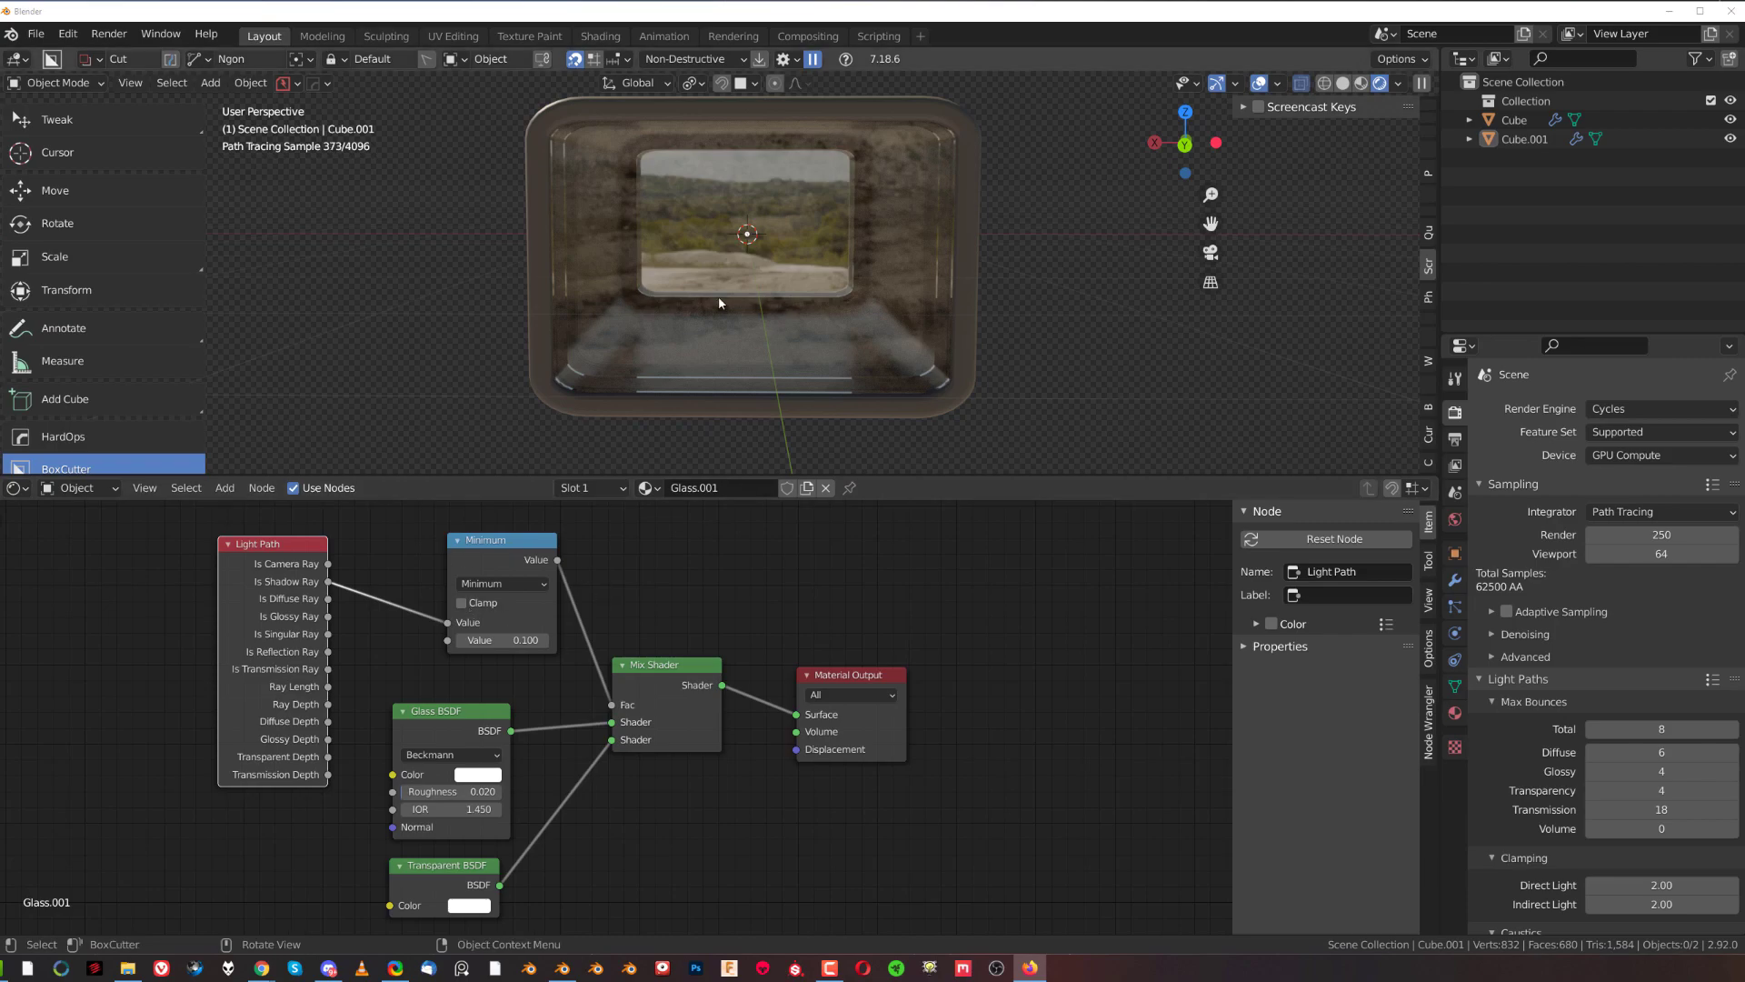
# Set the Glass BSDF's roughness to 0 and switch the viewport to Material Preview shading.
pyautogui.moveTo(460, 798); pyautogui.dragTo(400, 789)
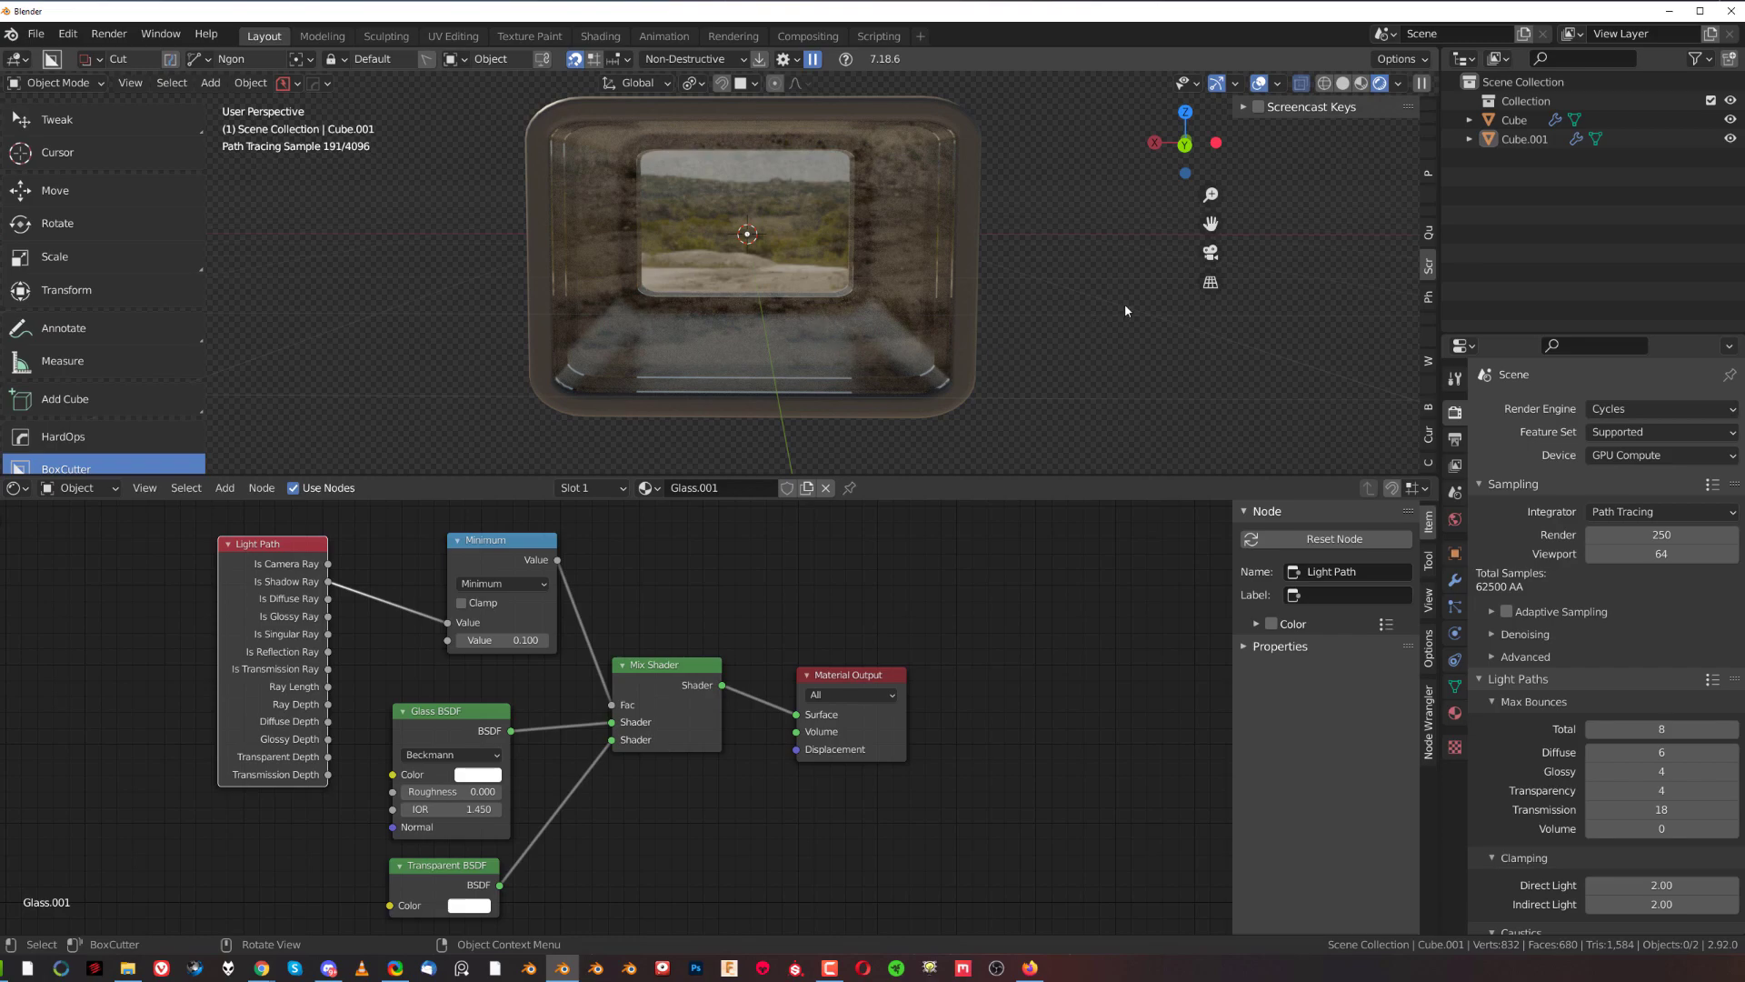
pyautogui.click(1360, 83)
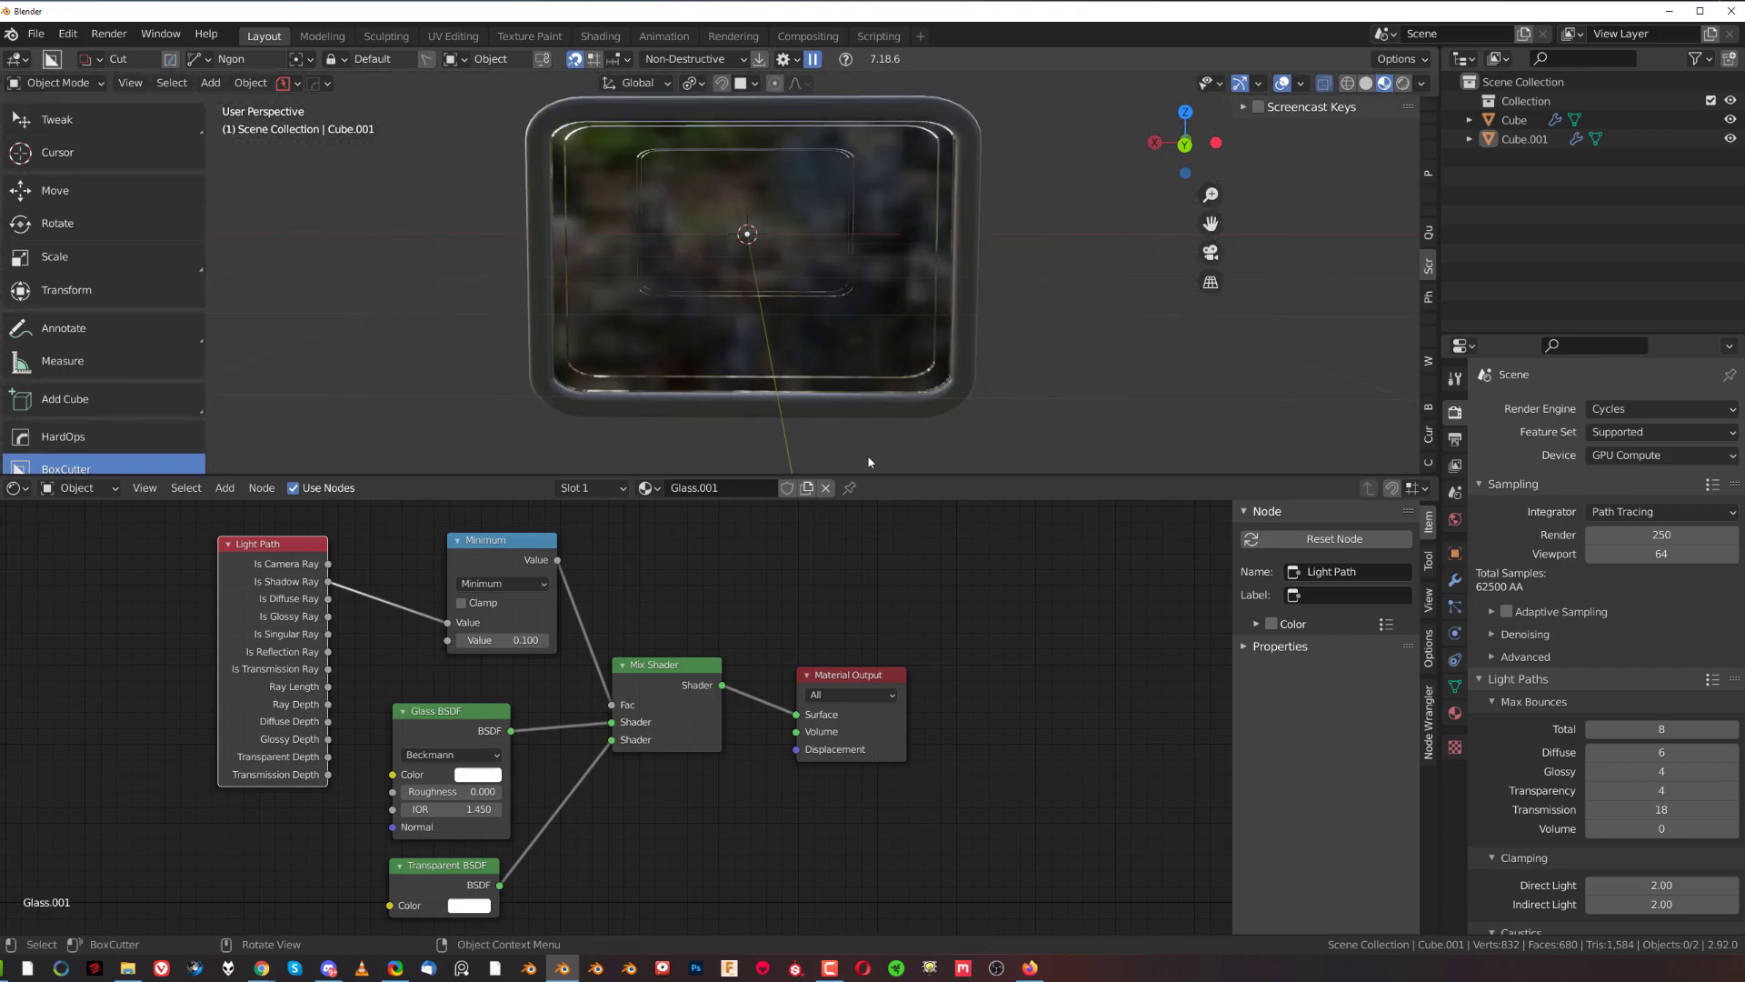
pyautogui.moveTo(927, 346); pyautogui.dragTo(860, 407, button='middle')
# Apply the EK Realistic Glass Thin material from the cw Glass pack to the box's glass panels using the HardOps Asset Loader.
pyautogui.click(799, 295)
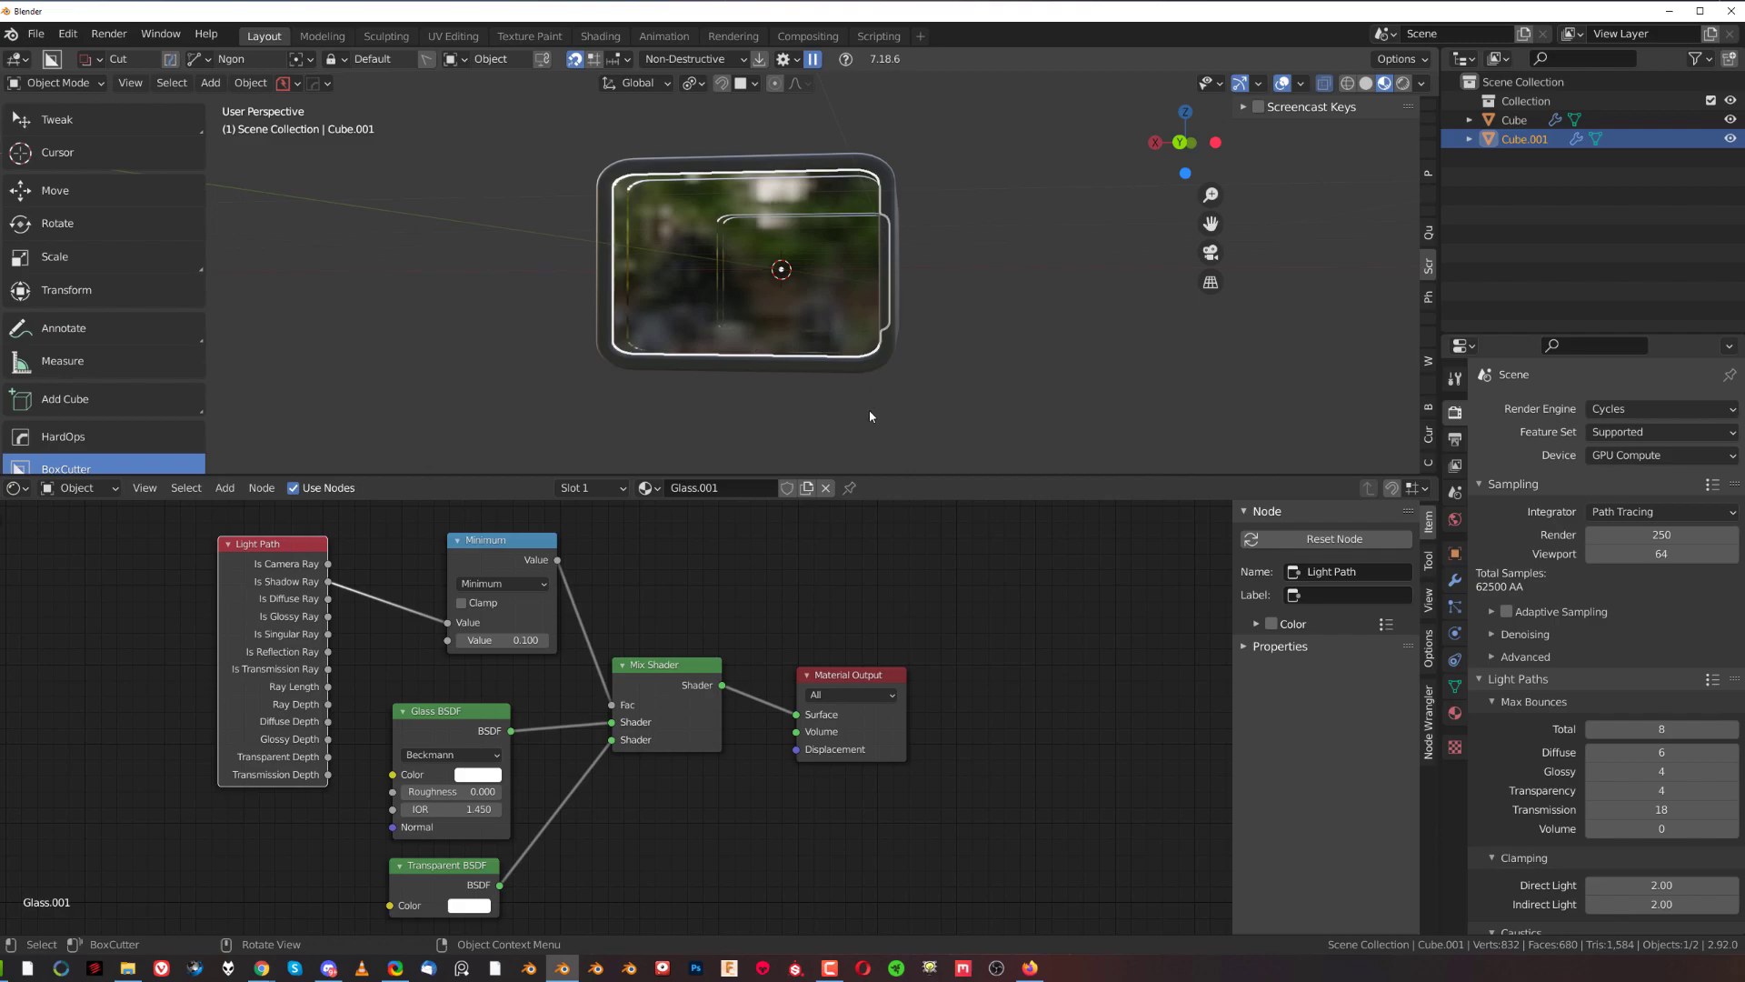
pyautogui.moveTo(894, 331); pyautogui.dragTo(918, 349, button='middle')
pyautogui.scroll(2, 918, 349)
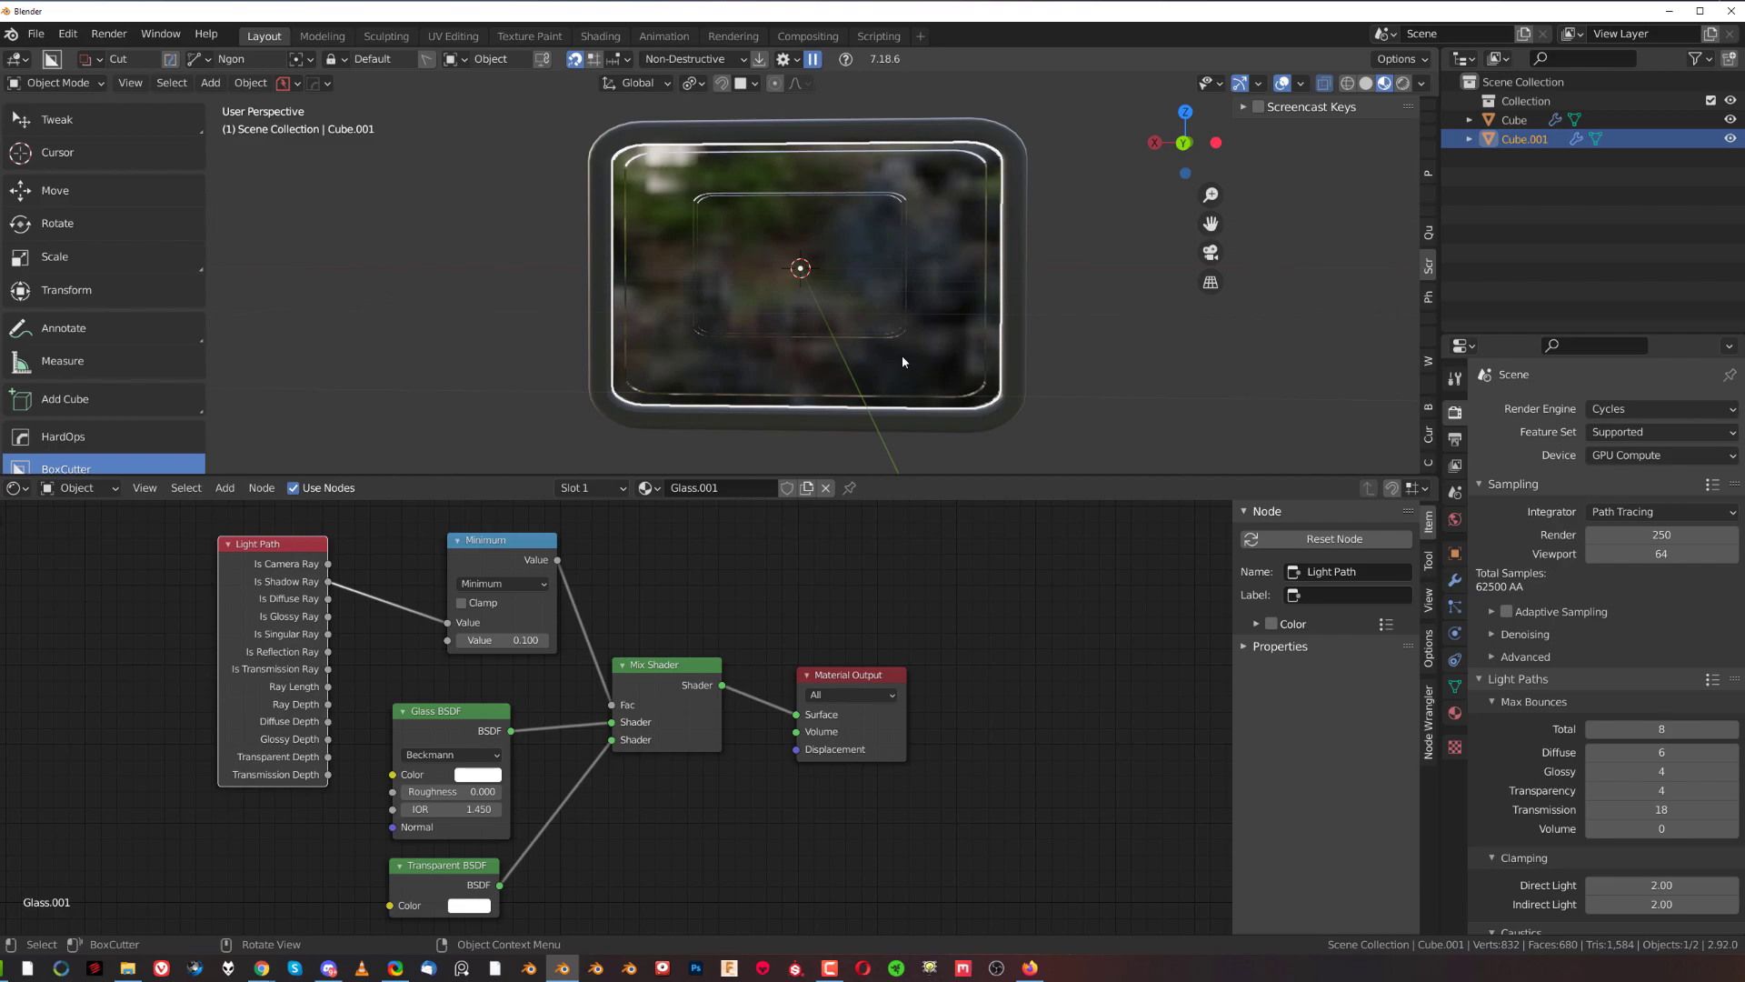
pyautogui.scroll(-2, 1003, 341)
pyautogui.press('q')
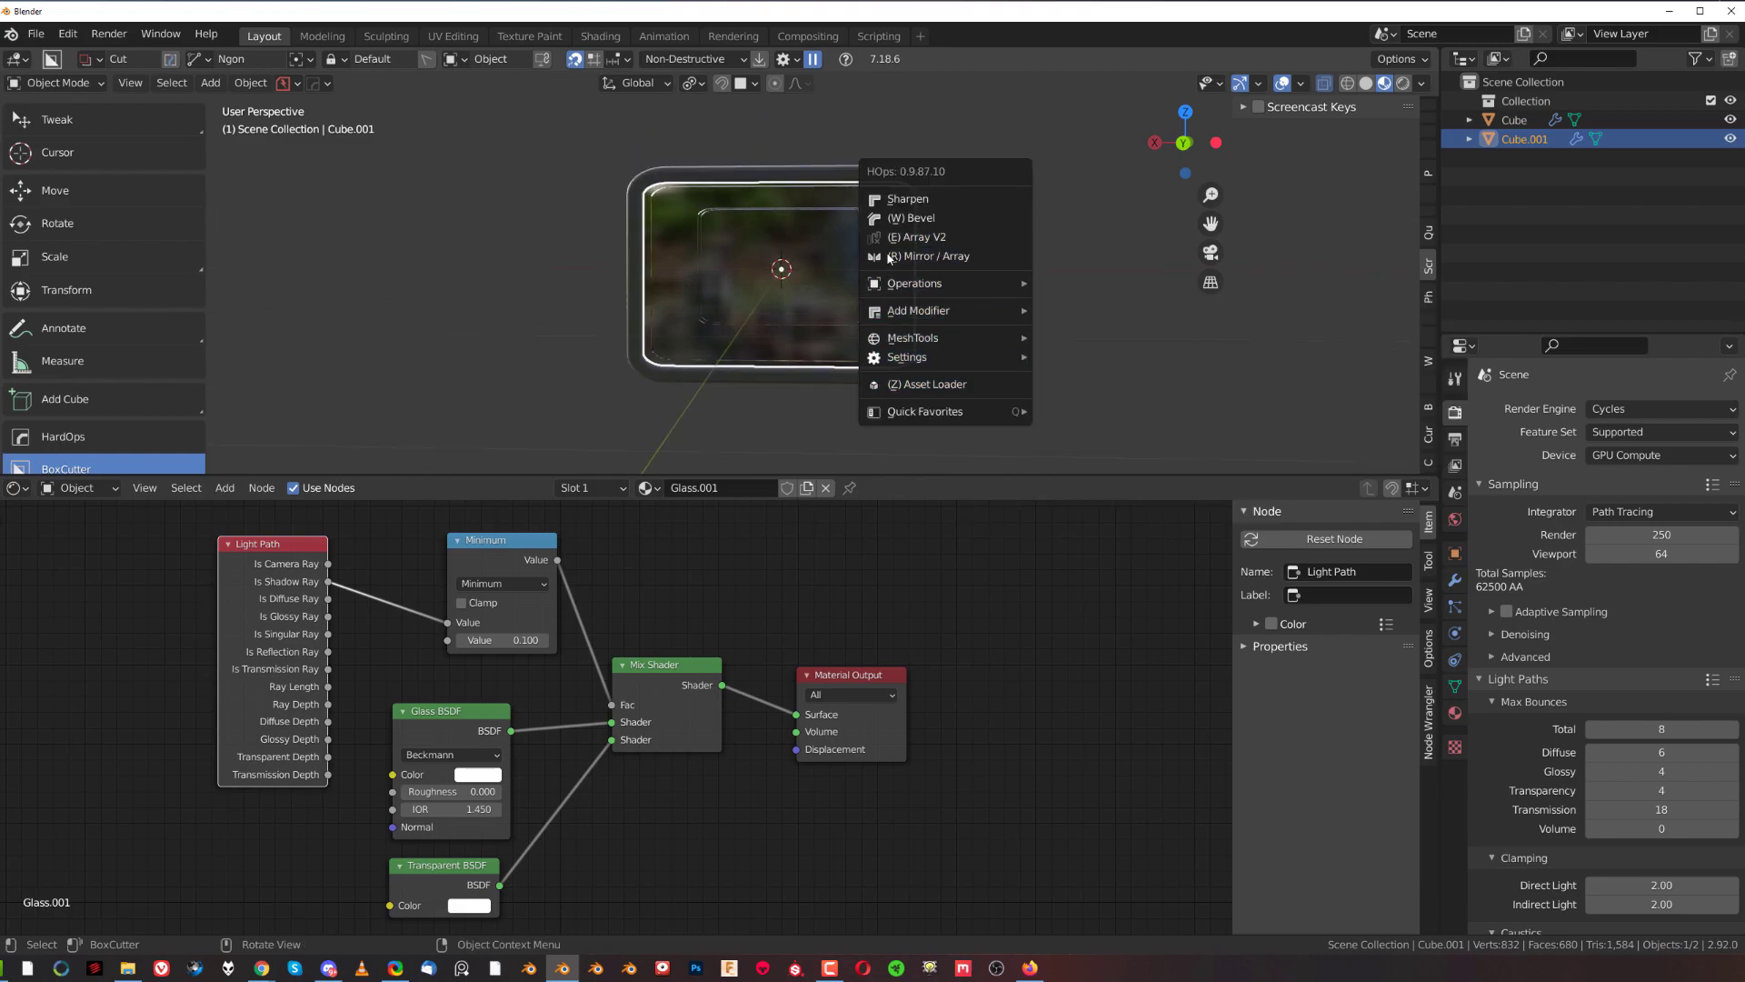
pyautogui.moveTo(942, 364)
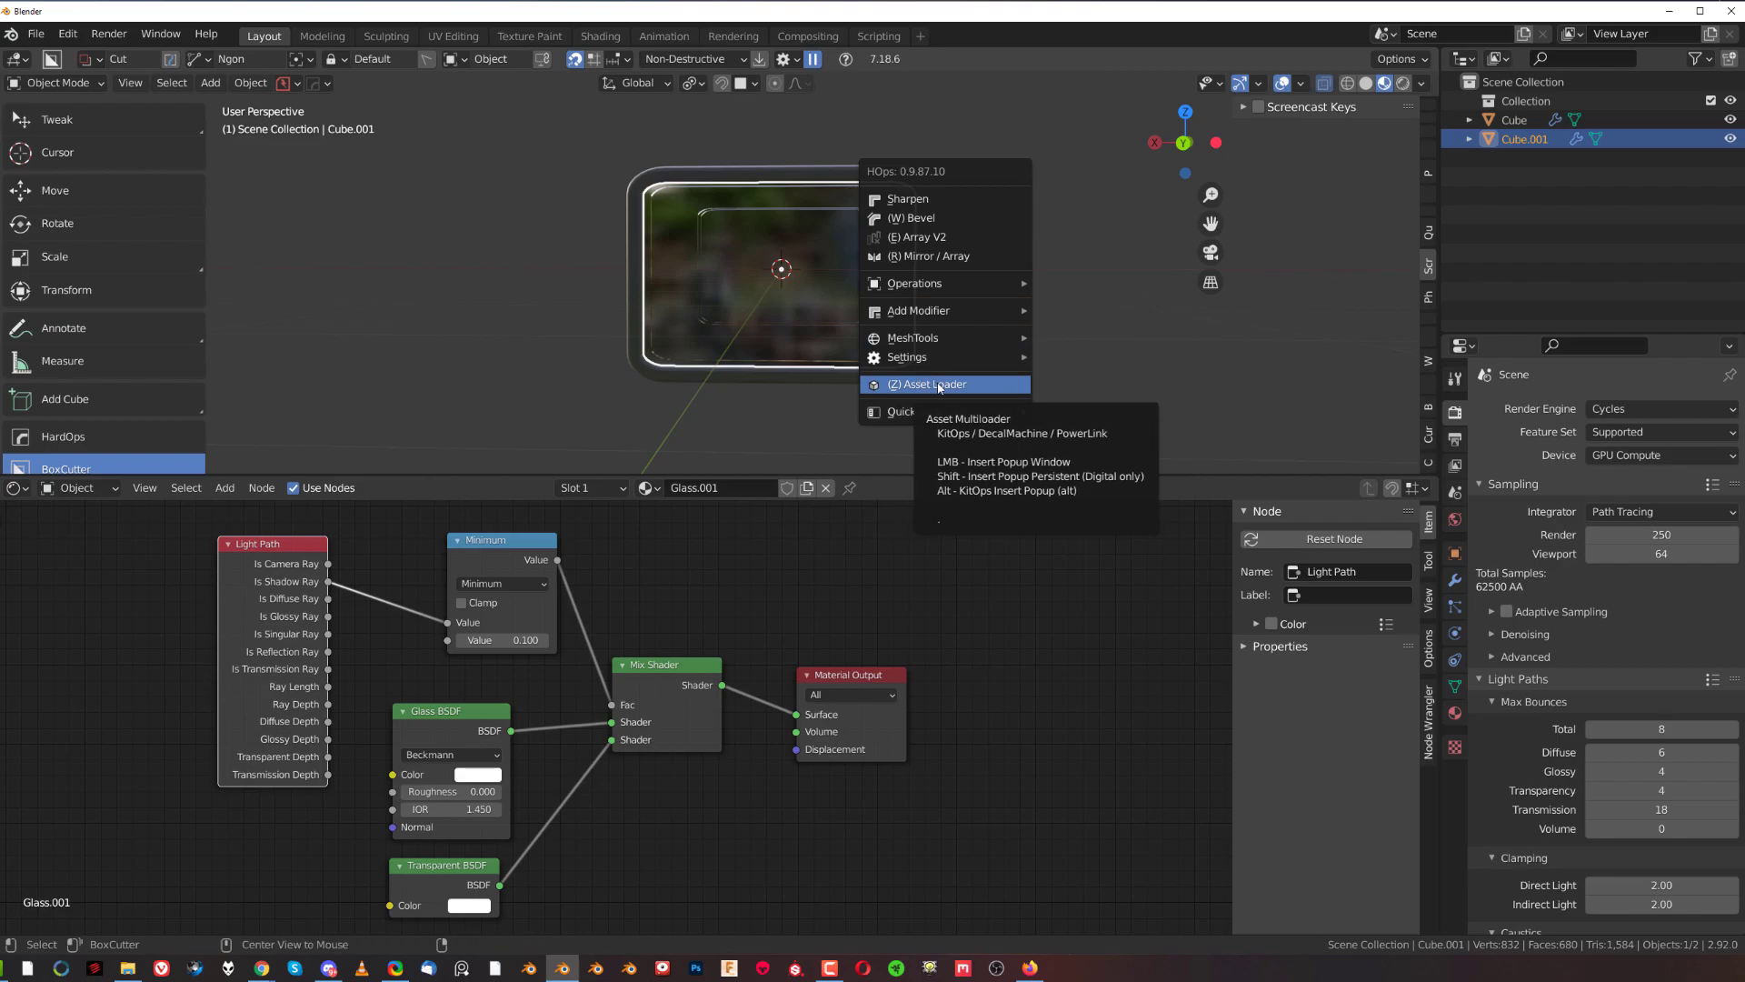
pyautogui.click(939, 385)
pyautogui.click(1012, 332)
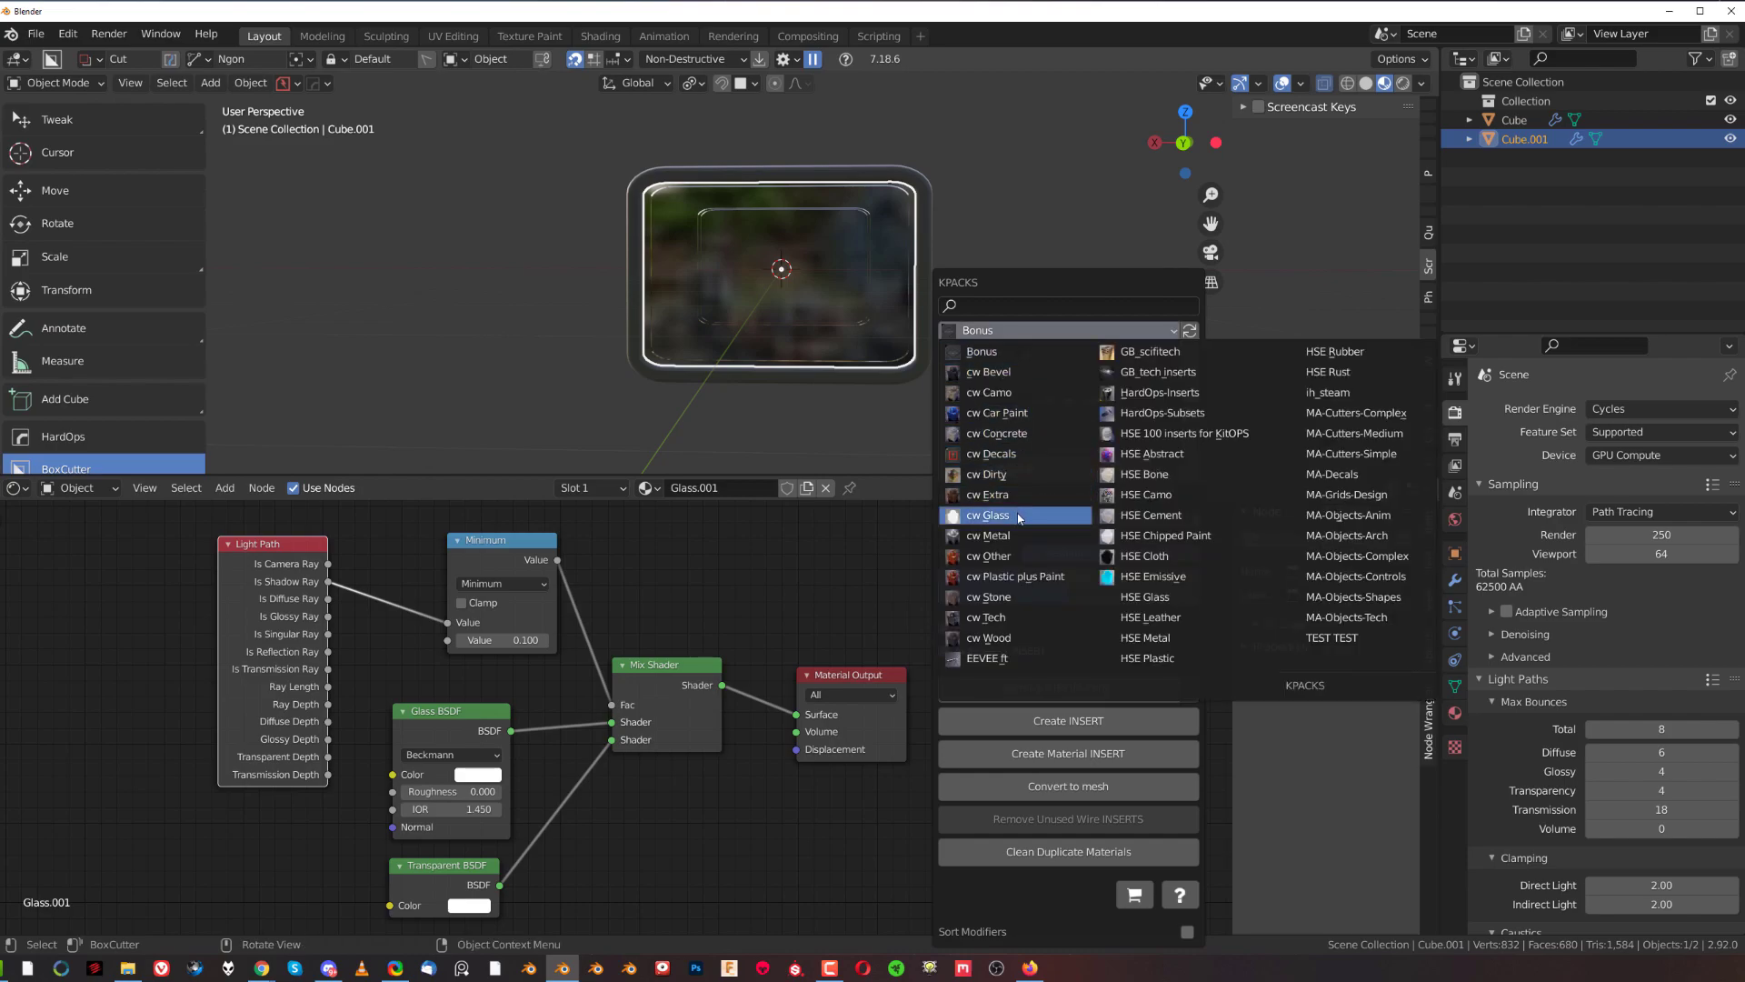
pyautogui.click(989, 515)
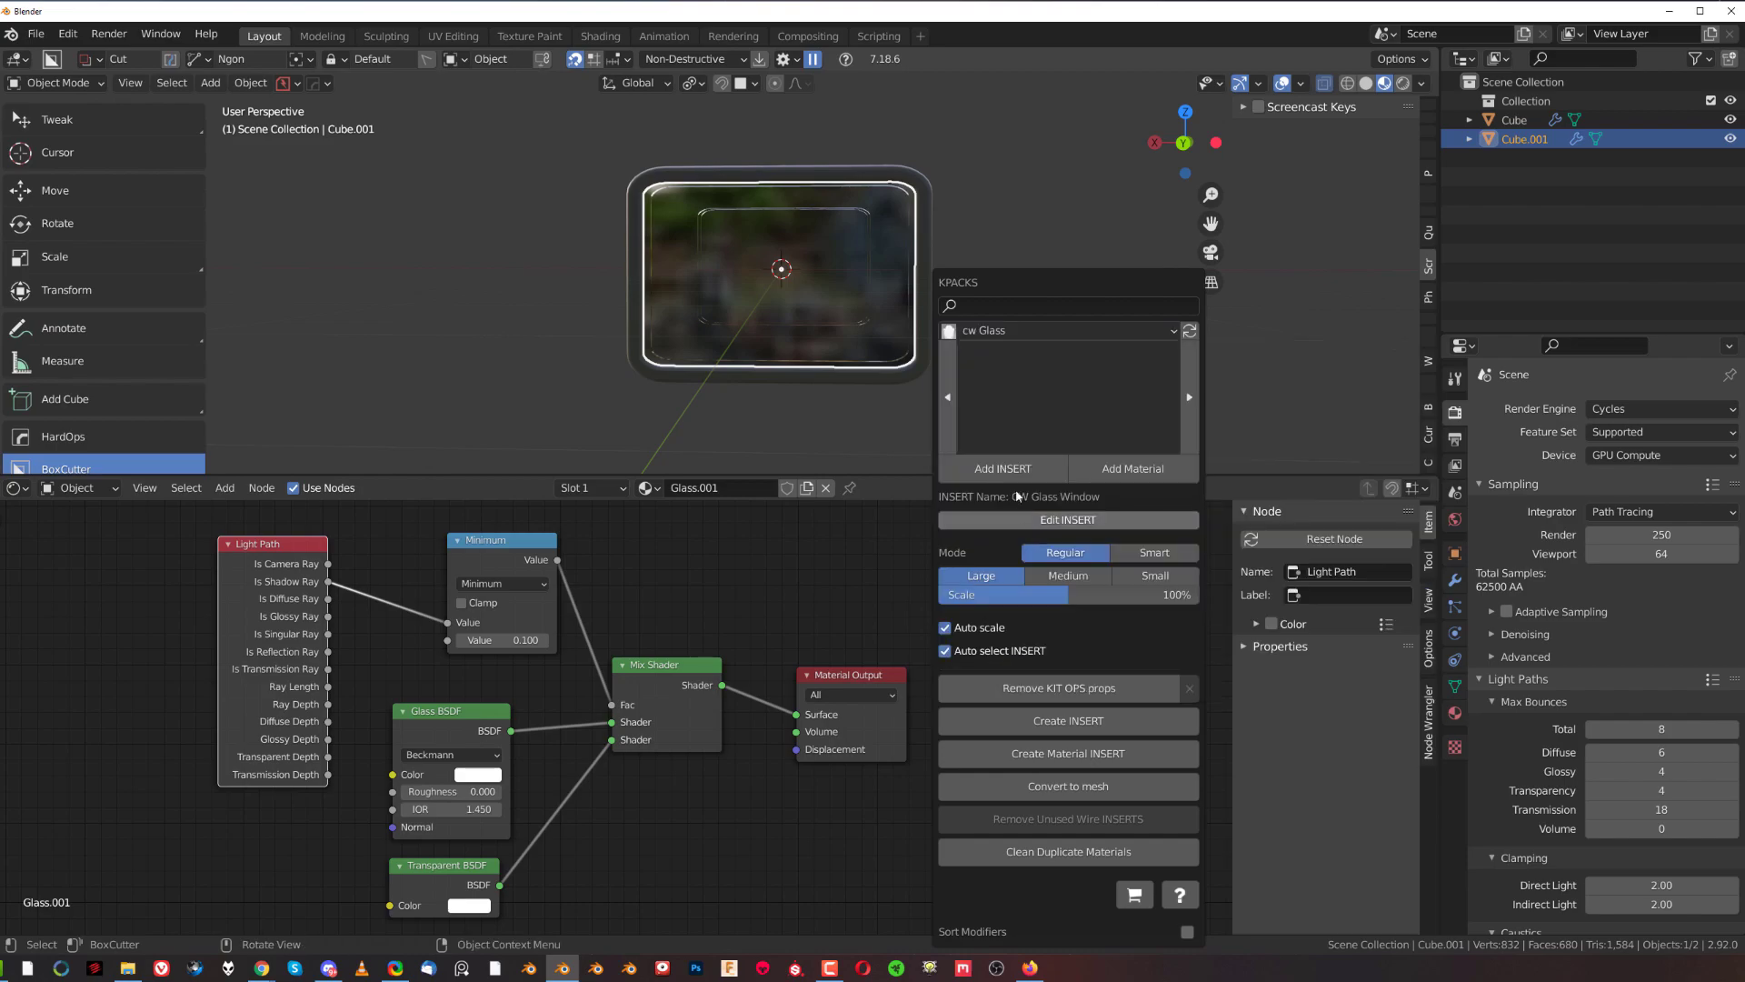
pyautogui.click(1049, 396)
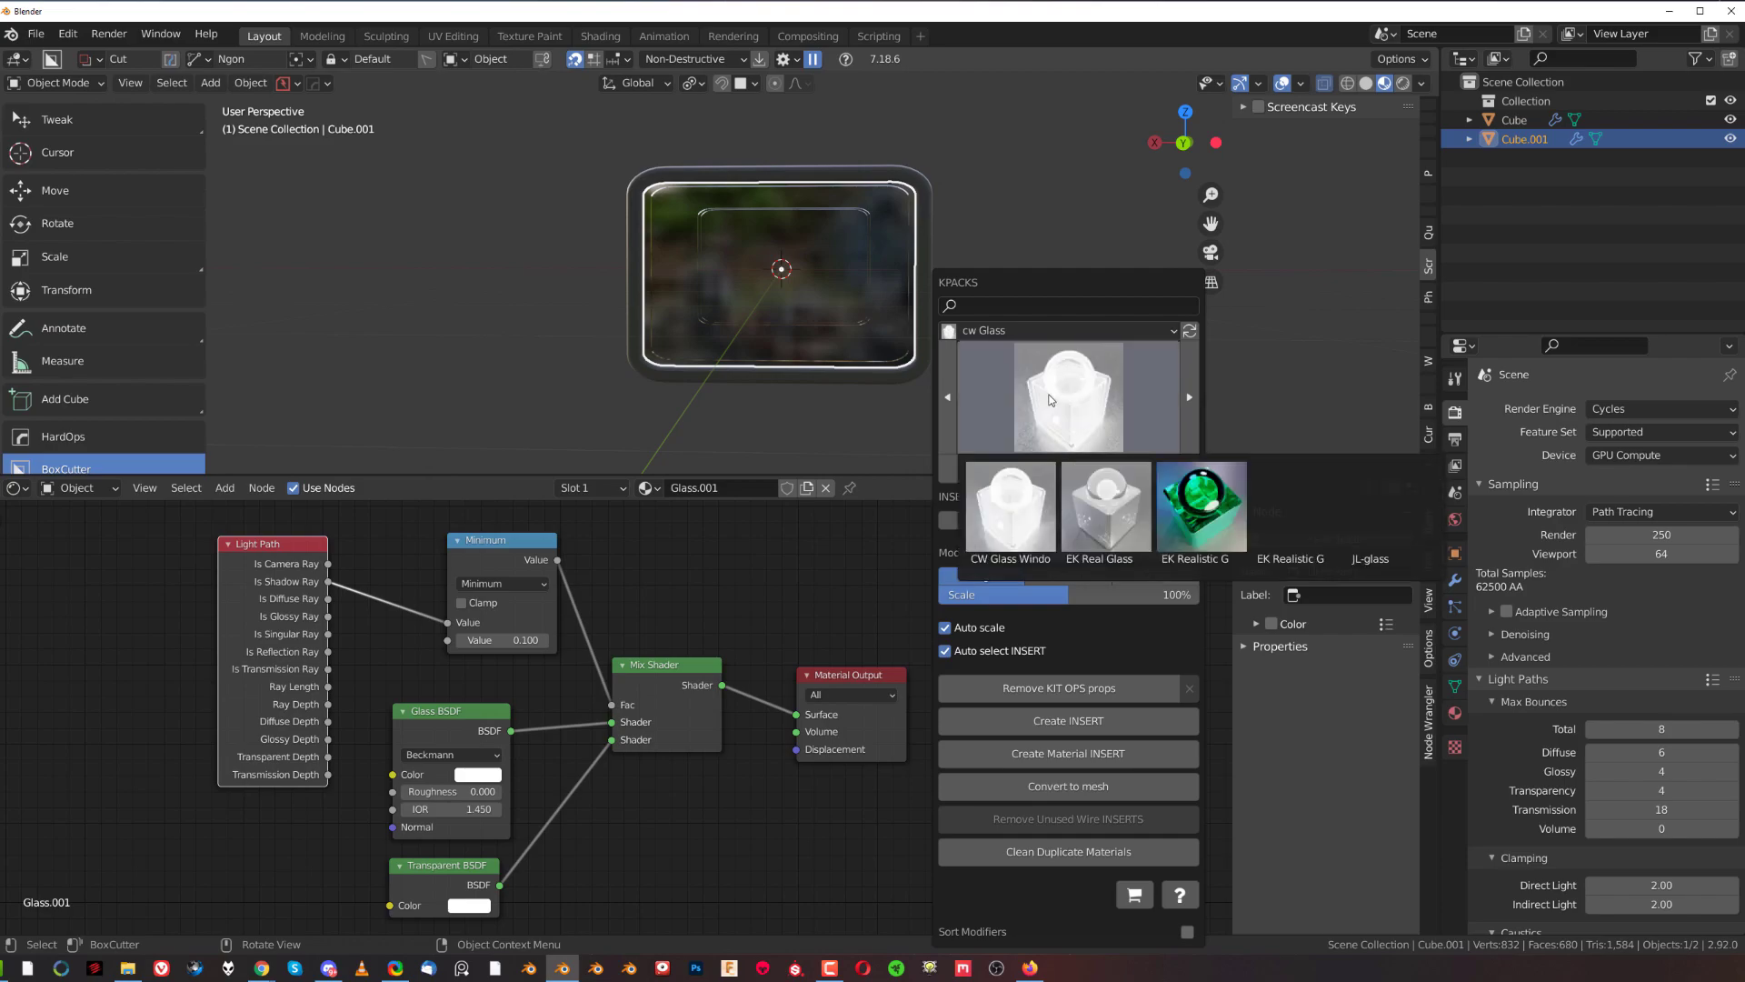
pyautogui.click(1309, 524)
pyautogui.click(1080, 468)
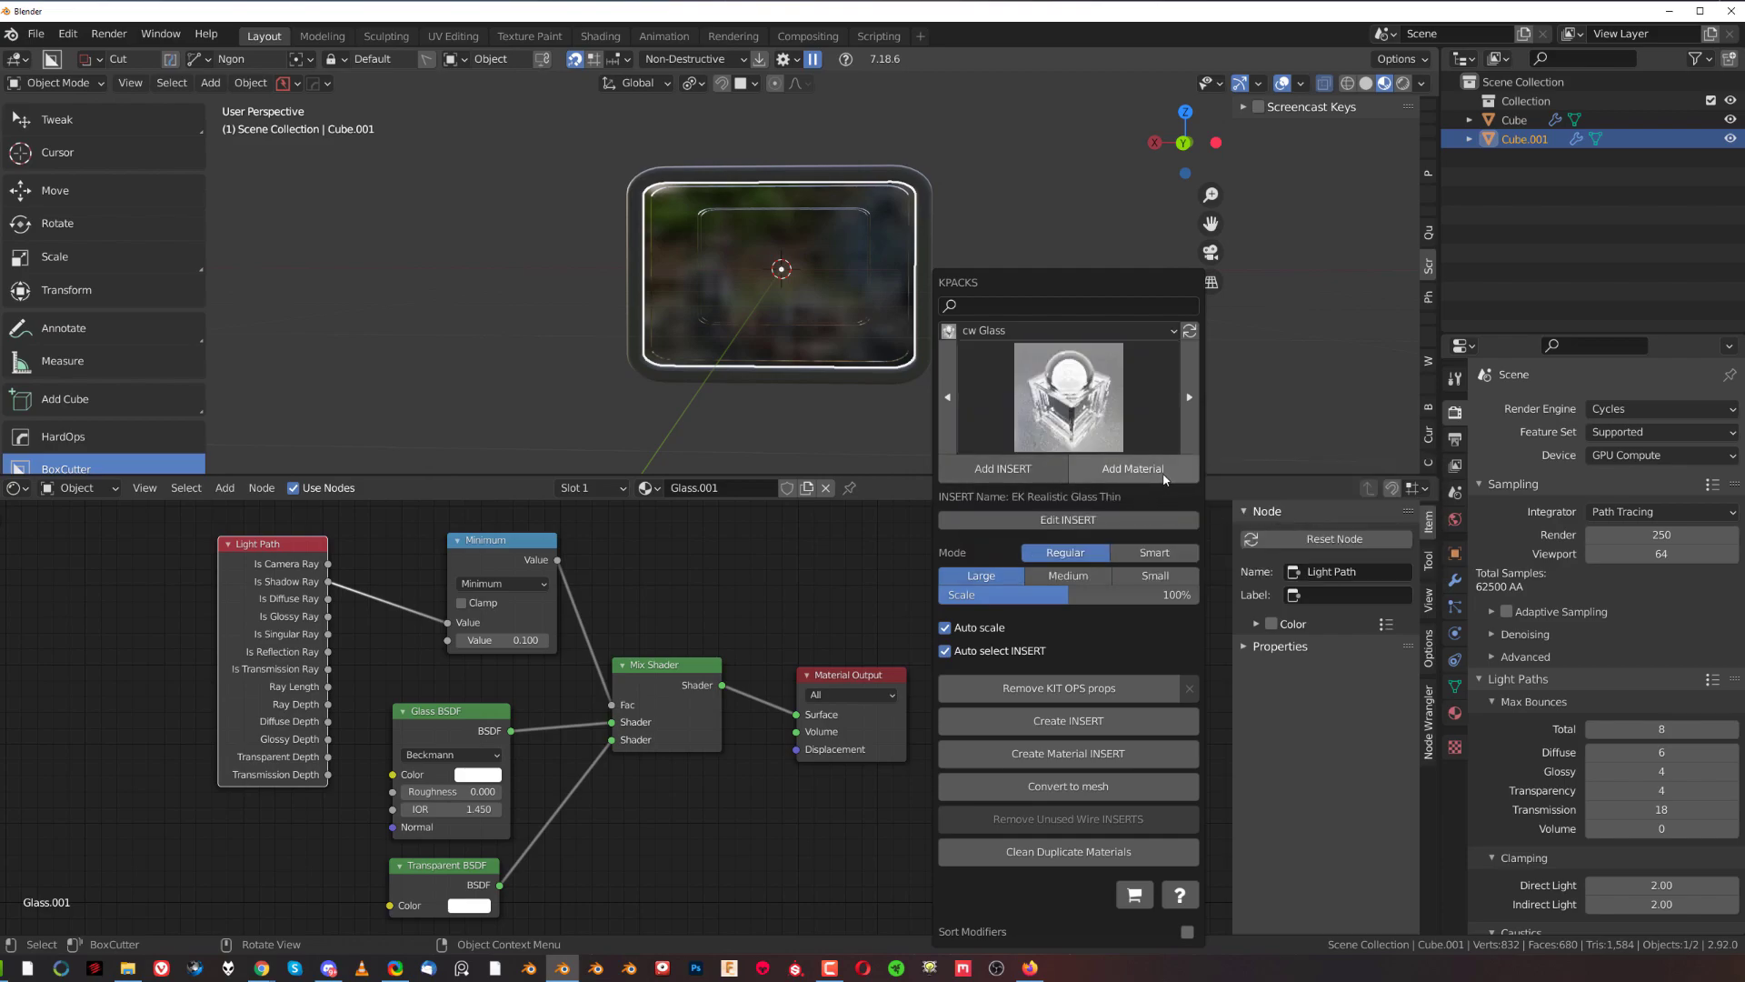
# Return the viewport to Rendered shading and change the render engine to Eevee to view the new glass.
pyautogui.scroll(1, 838, 310)
pyautogui.moveTo(838, 309); pyautogui.dragTo(782, 350, button='middle')
pyautogui.scroll(1, 782, 351)
pyautogui.scroll(1, 781, 356)
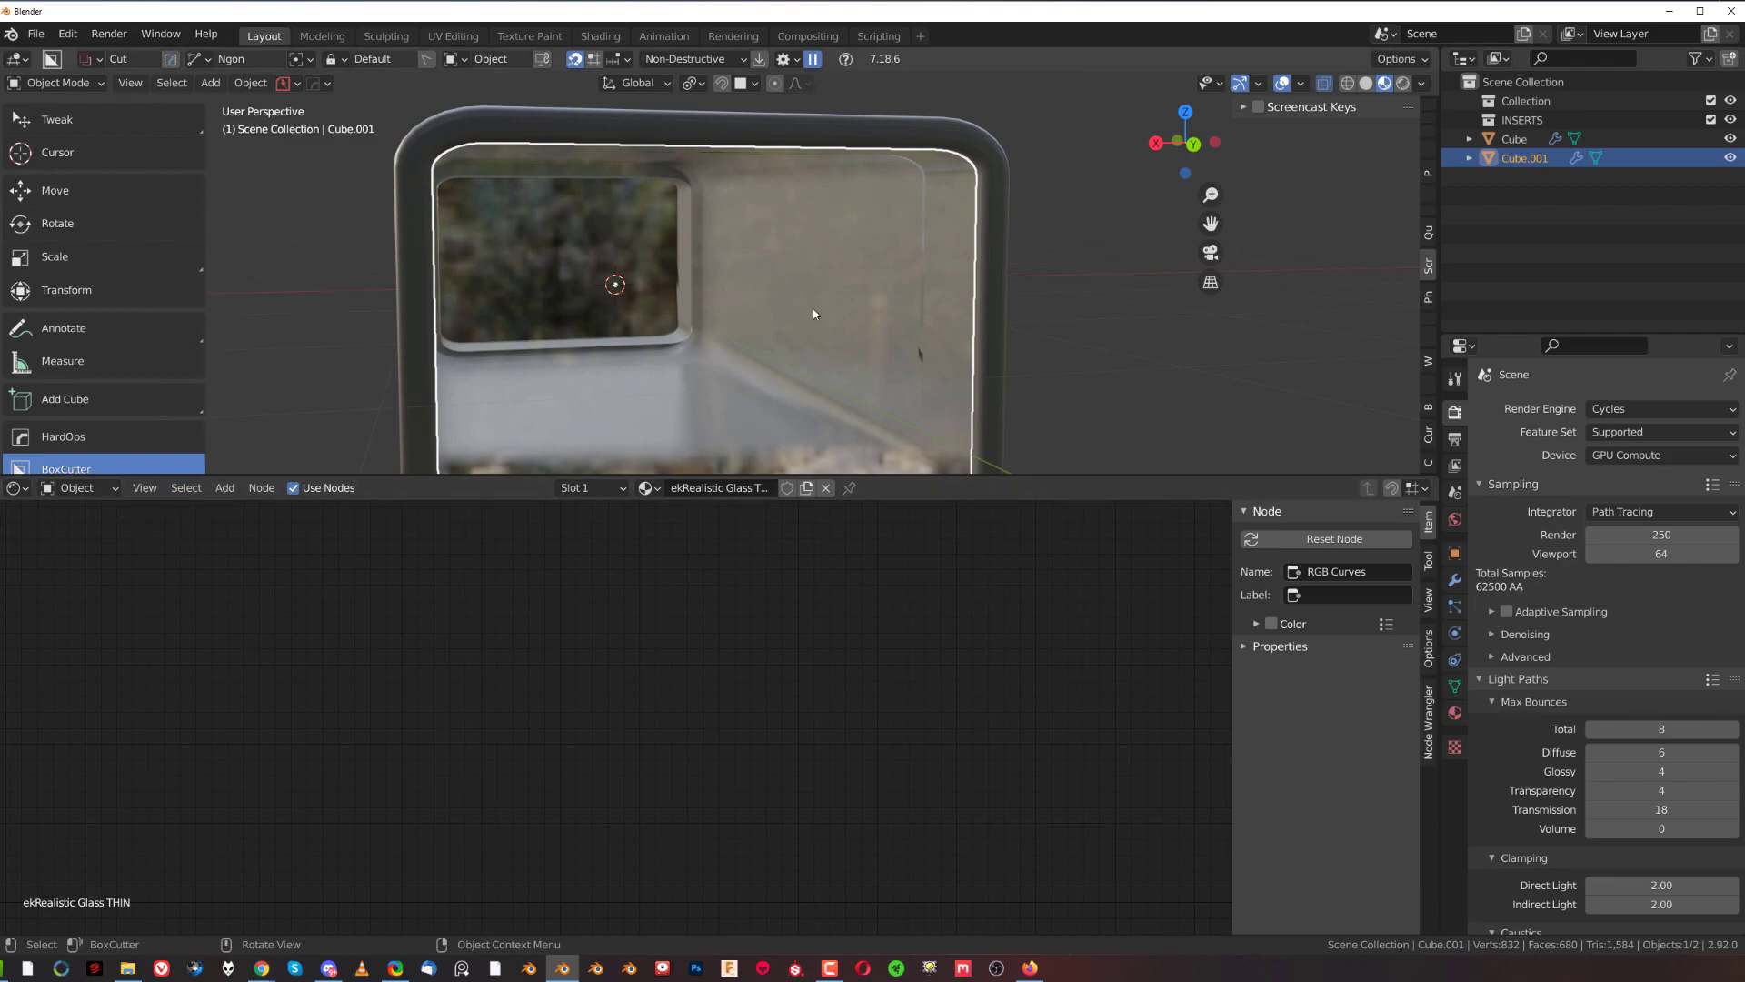
pyautogui.scroll(-3, 813, 308)
pyautogui.click(1405, 83)
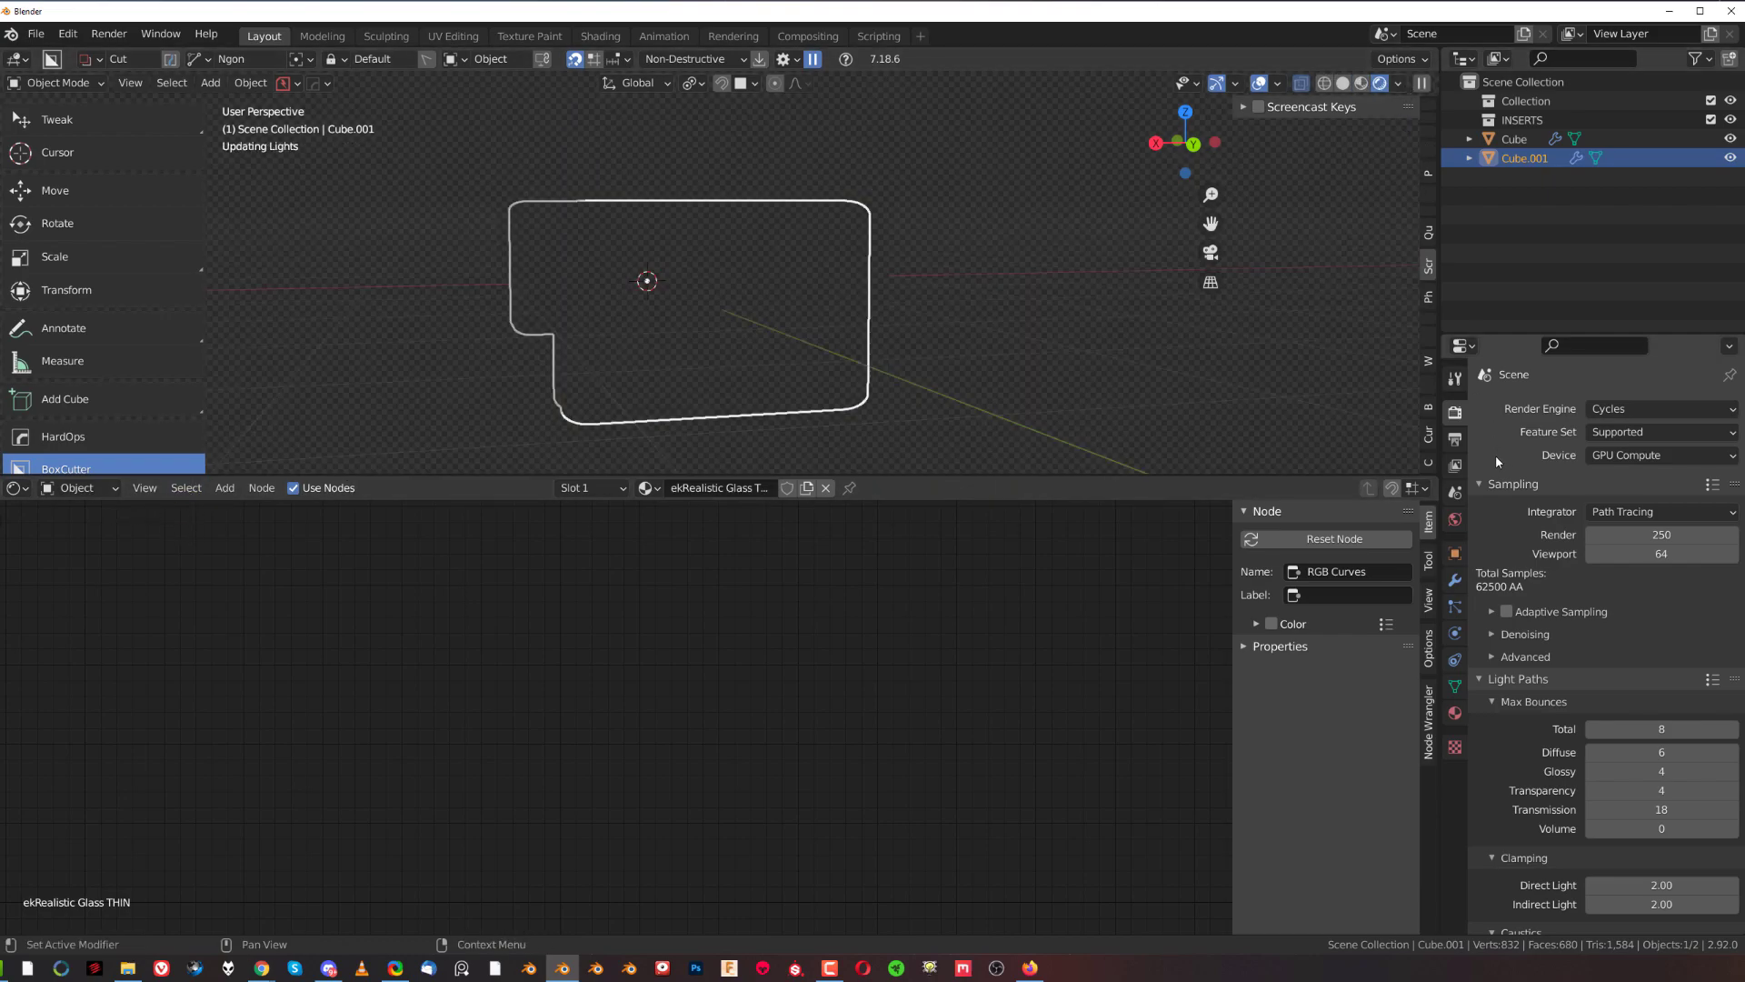
pyautogui.click(1625, 411)
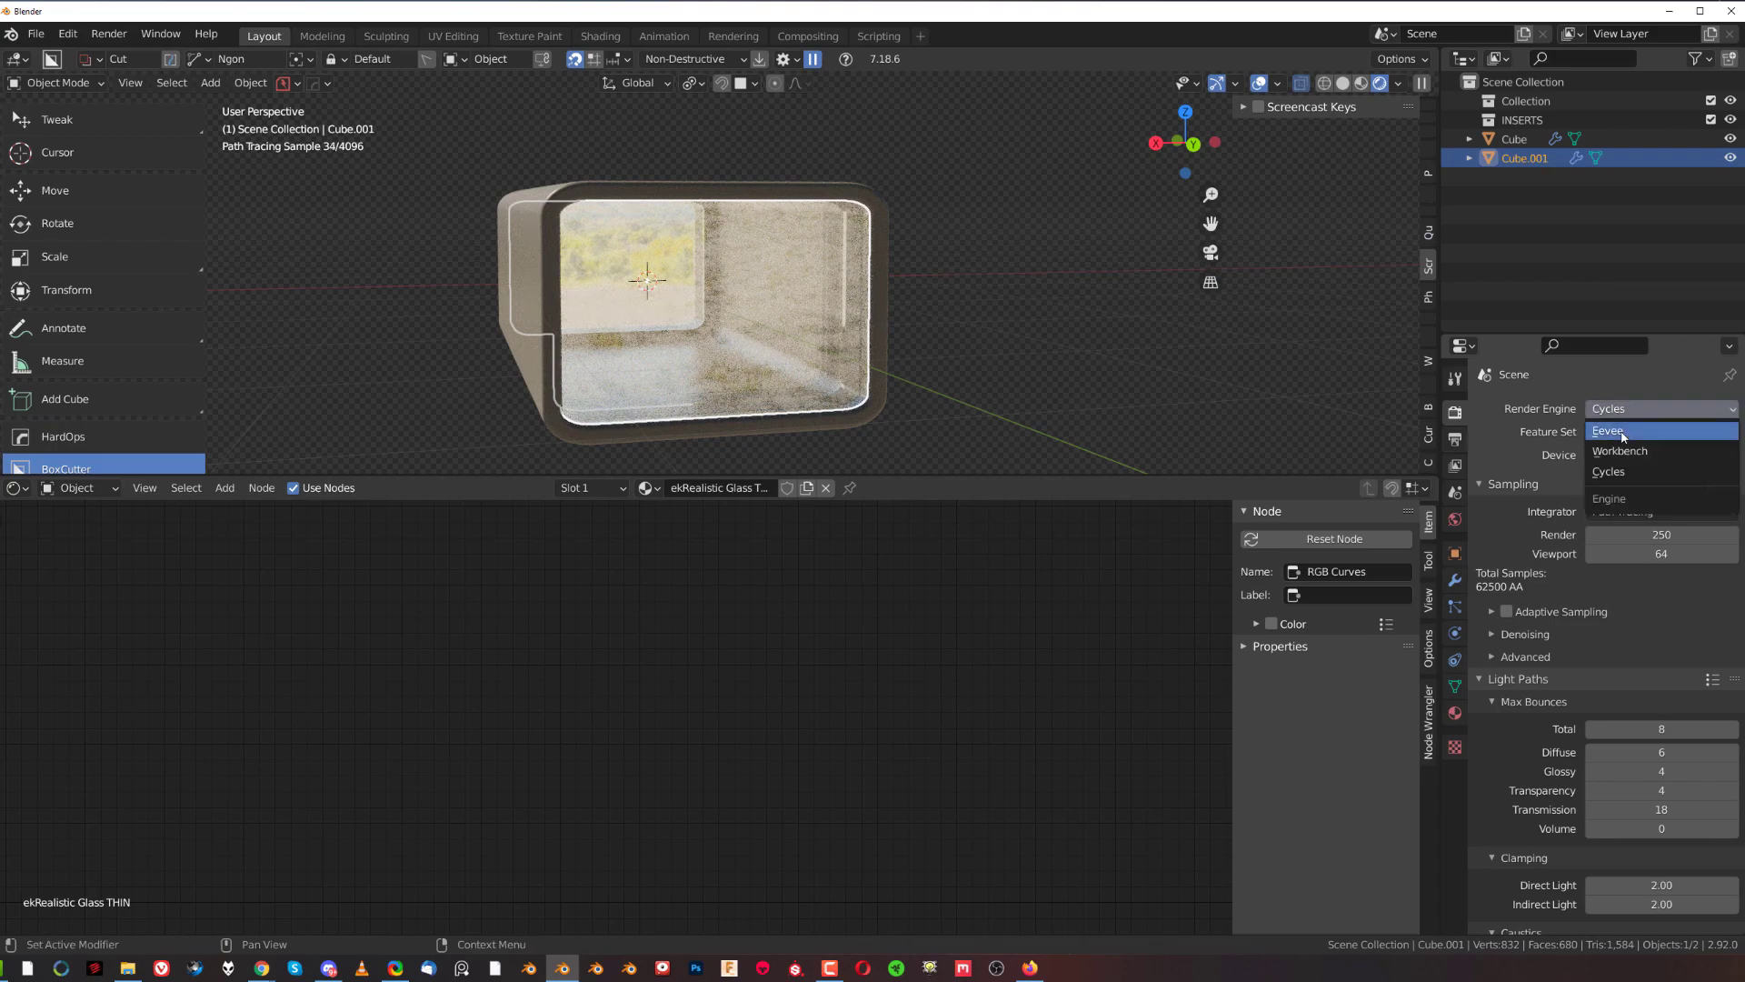
pyautogui.moveTo(855, 381); pyautogui.dragTo(831, 326, button='middle')
# Replace the world's environment texture image with kiara_2_sunrise_16k.hdr and rotate its mapping around Z.
pyautogui.click(102, 489)
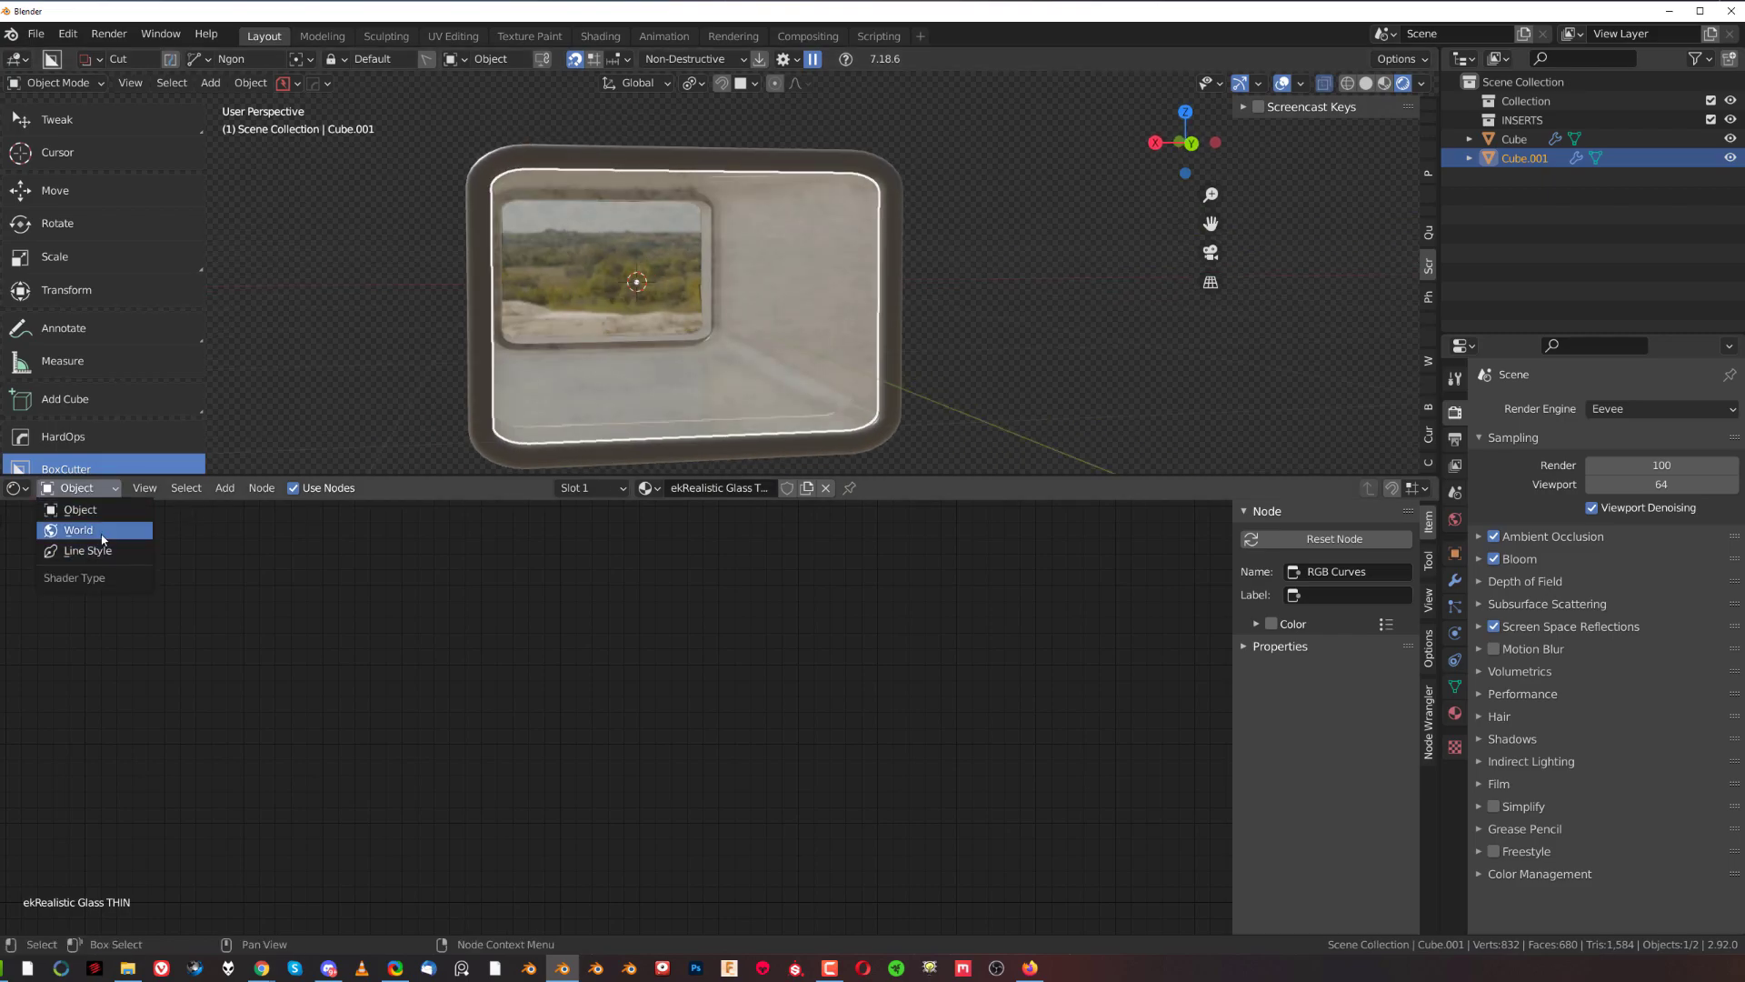
pyautogui.click(103, 530)
pyautogui.scroll(3, 787, 567)
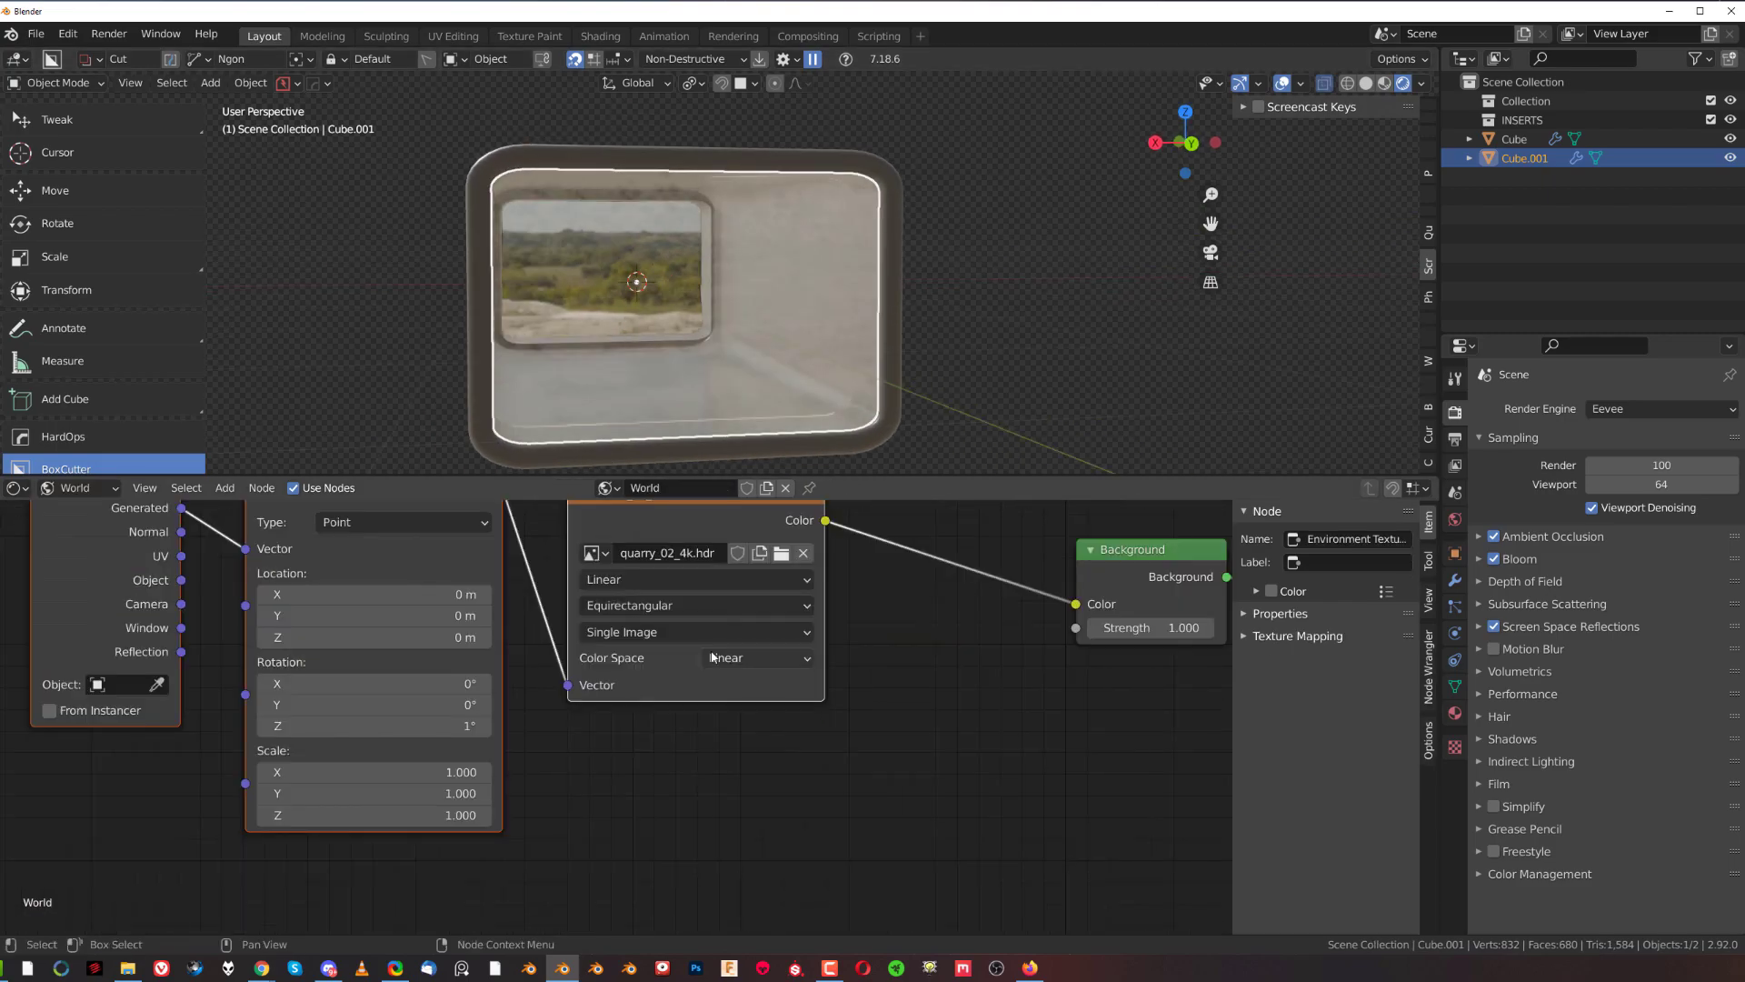
pyautogui.click(783, 558)
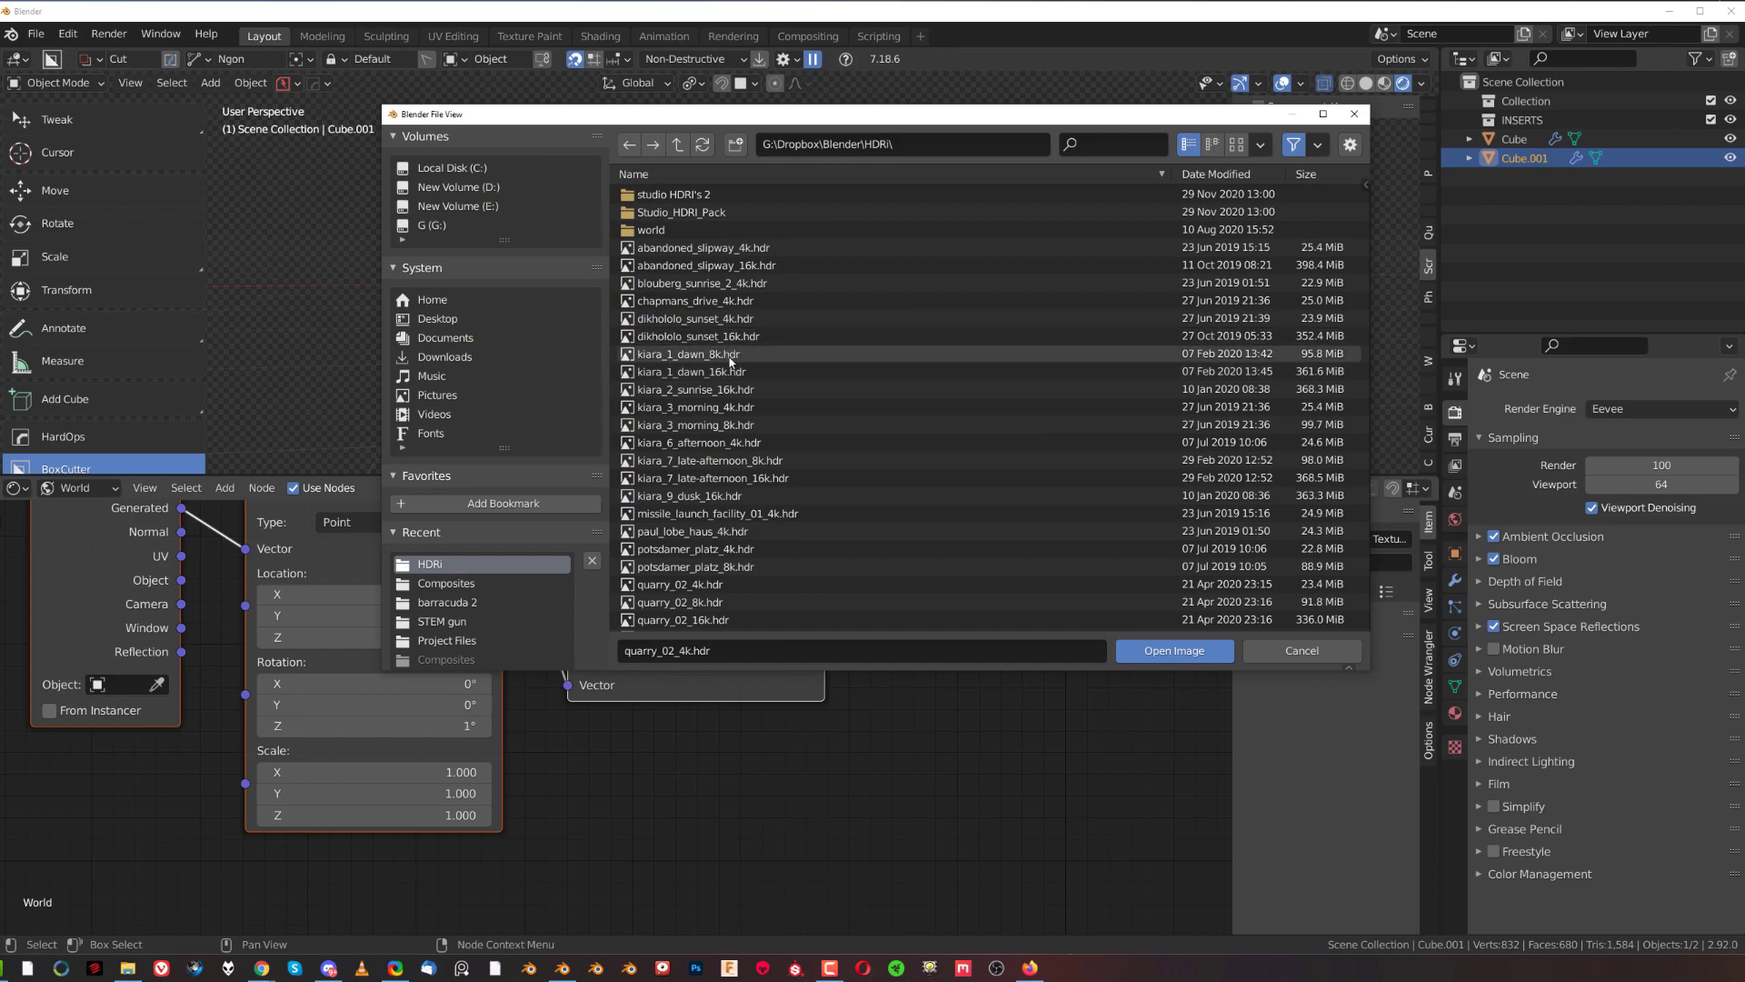
pyautogui.doubleClick(796, 582)
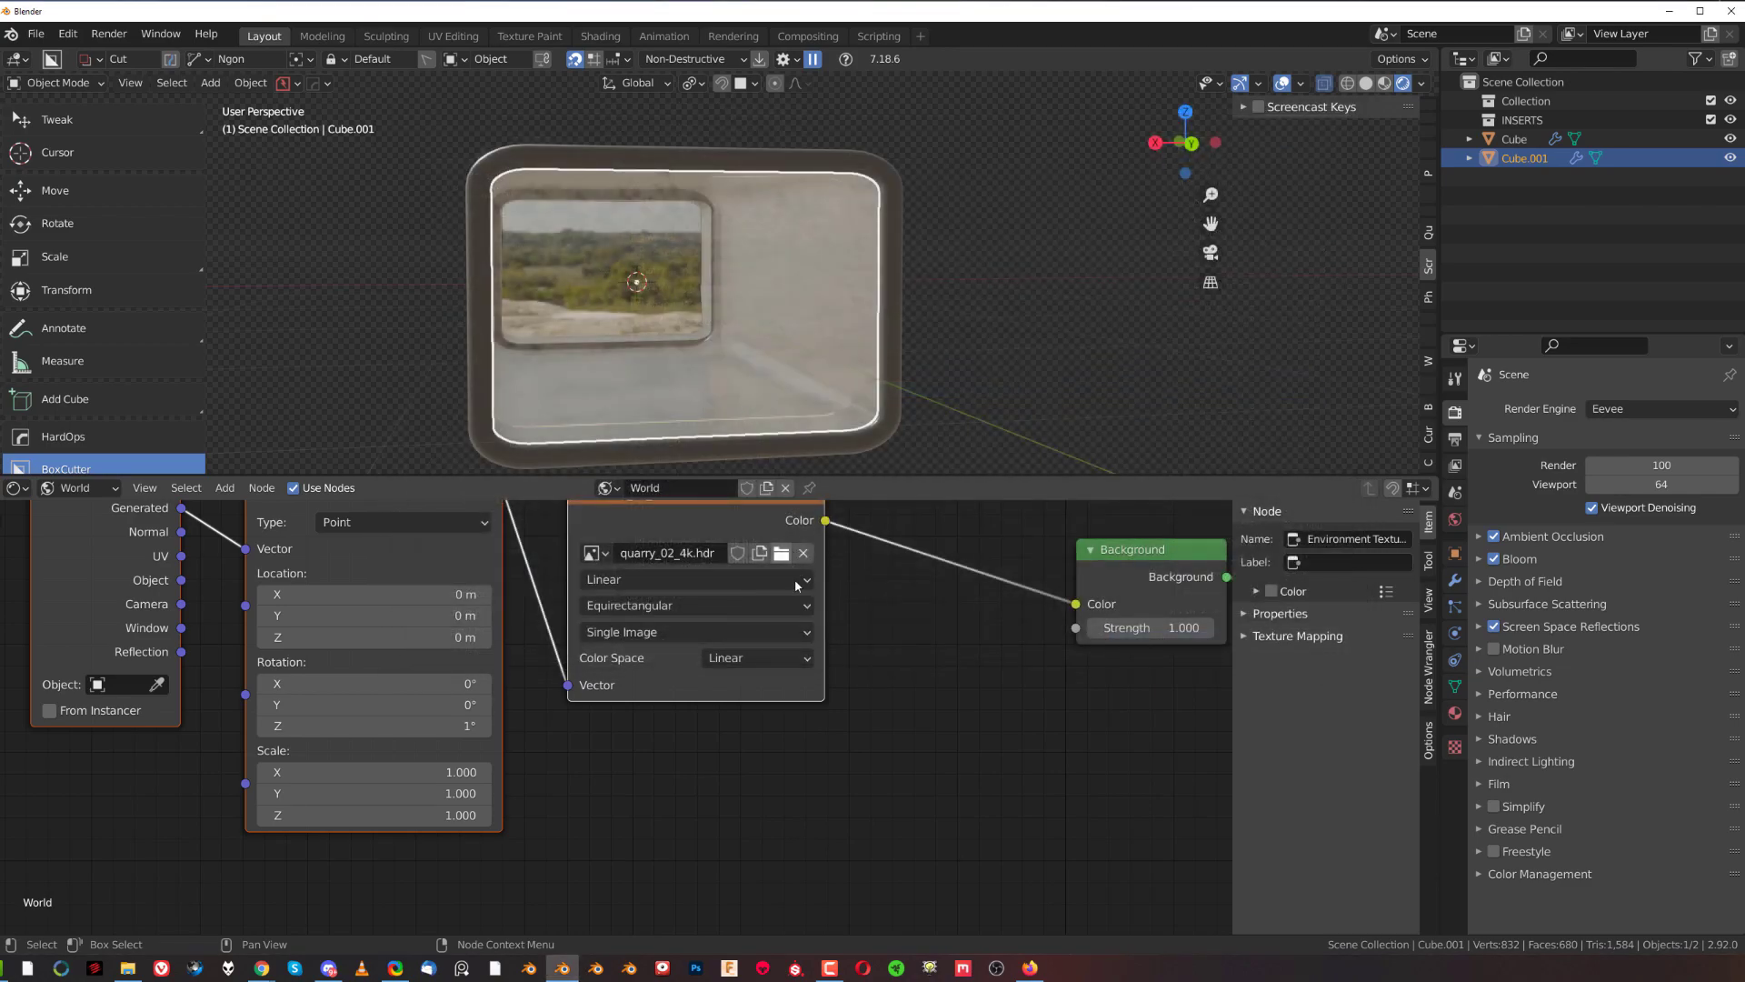
pyautogui.hotkey('ctrl', 'z')
pyautogui.moveTo(352, 726); pyautogui.dragTo(554, 726)
# Return the shader editor to object materials and examine the ekRealistic Glass THIN node setup on the glass panels.
pyautogui.click(64, 489)
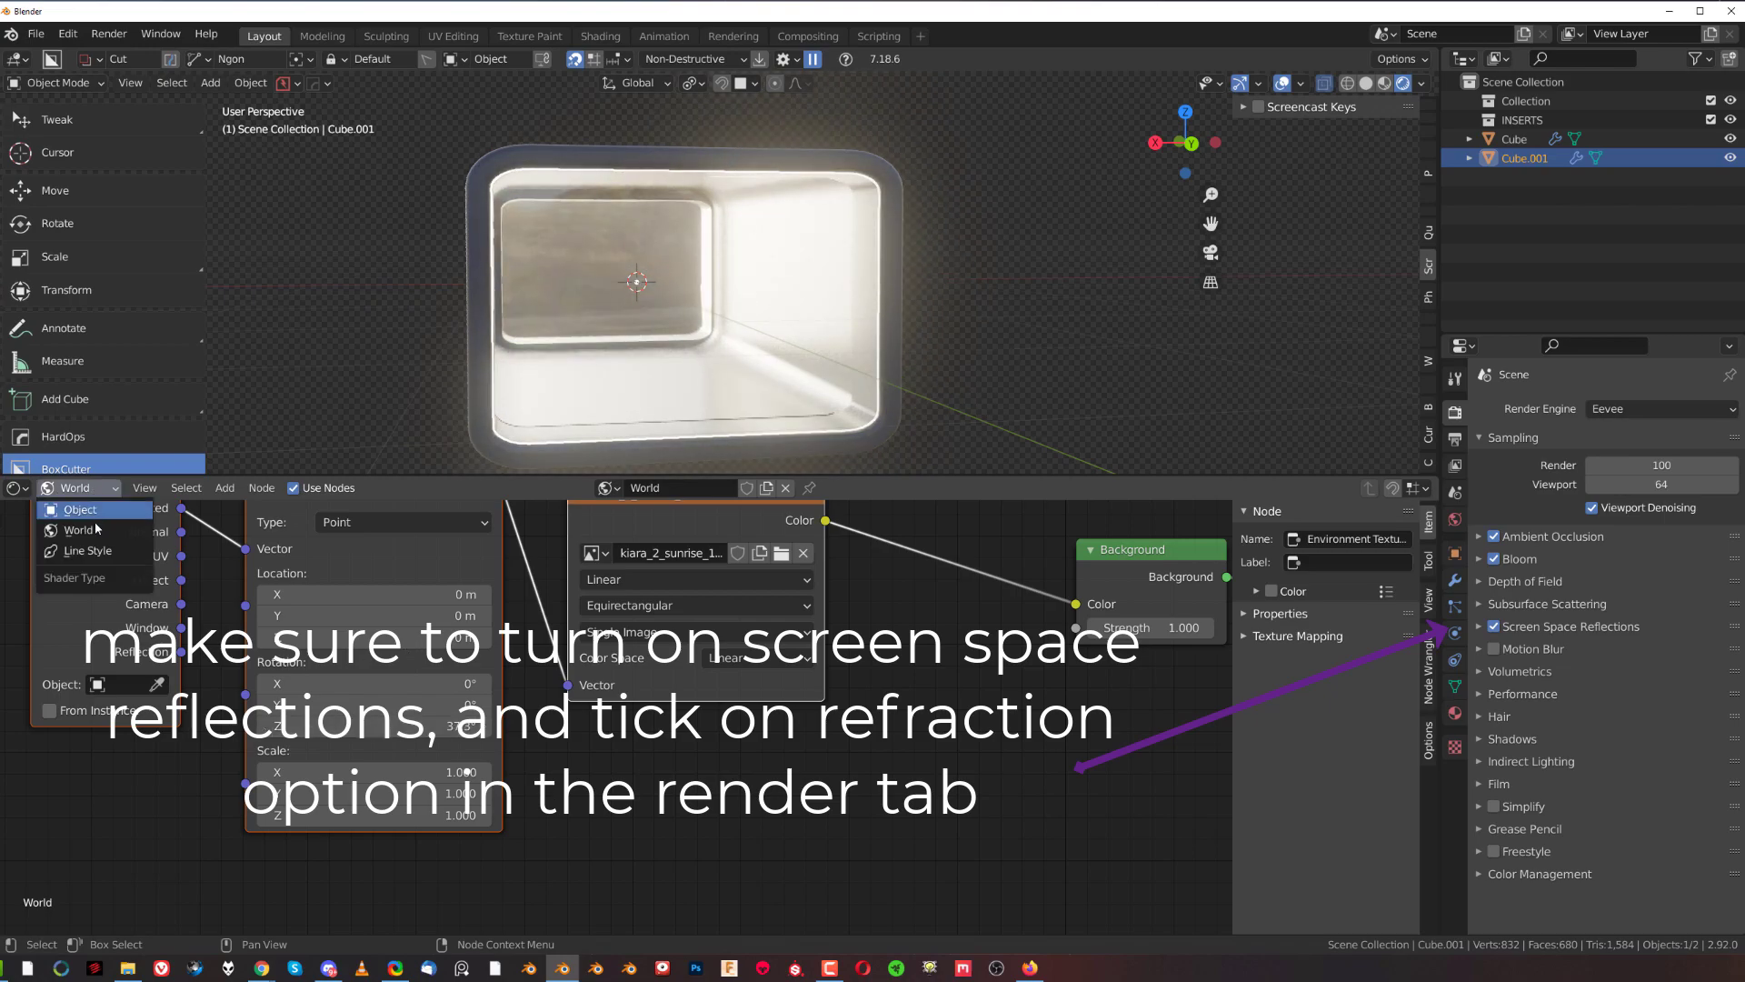
pyautogui.click(86, 510)
pyautogui.click(715, 361)
pyautogui.scroll(-3, 554, 662)
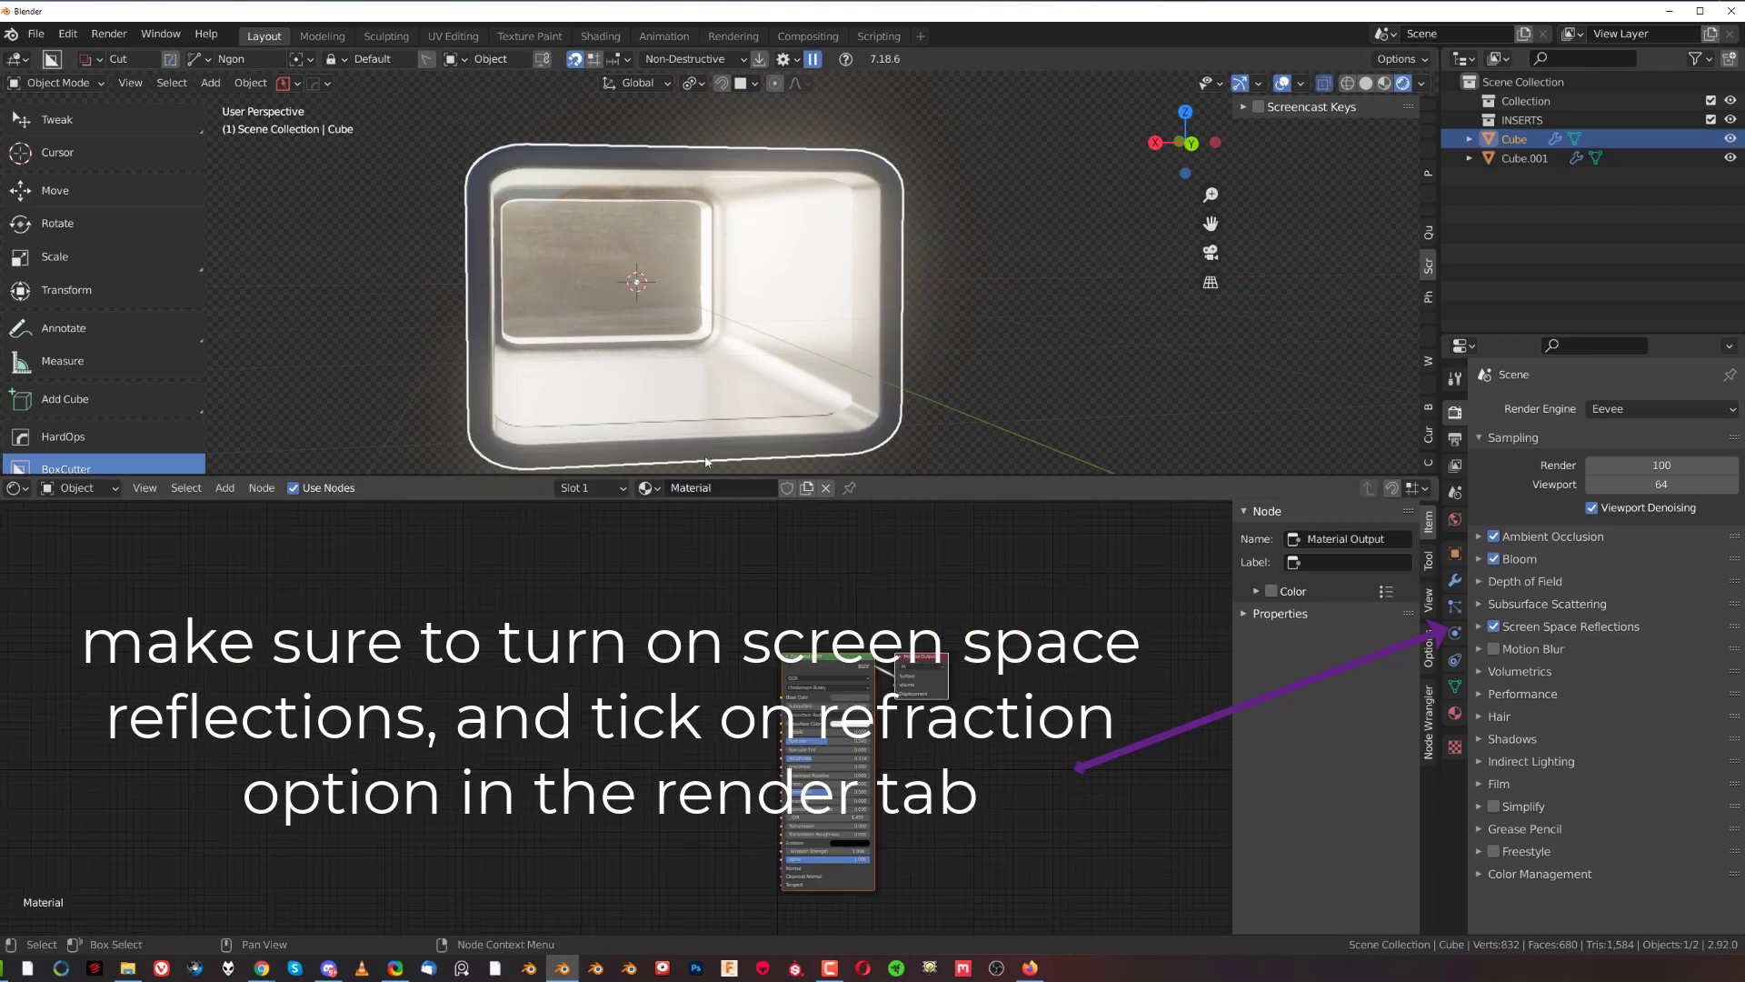
pyautogui.click(693, 394)
pyautogui.scroll(-3, 608, 715)
pyautogui.moveTo(610, 715); pyautogui.dragTo(155, 682, button='middle')
pyautogui.scroll(14, 534, 690)
pyautogui.moveTo(648, 744); pyautogui.dragTo(511, 627, button='middle')
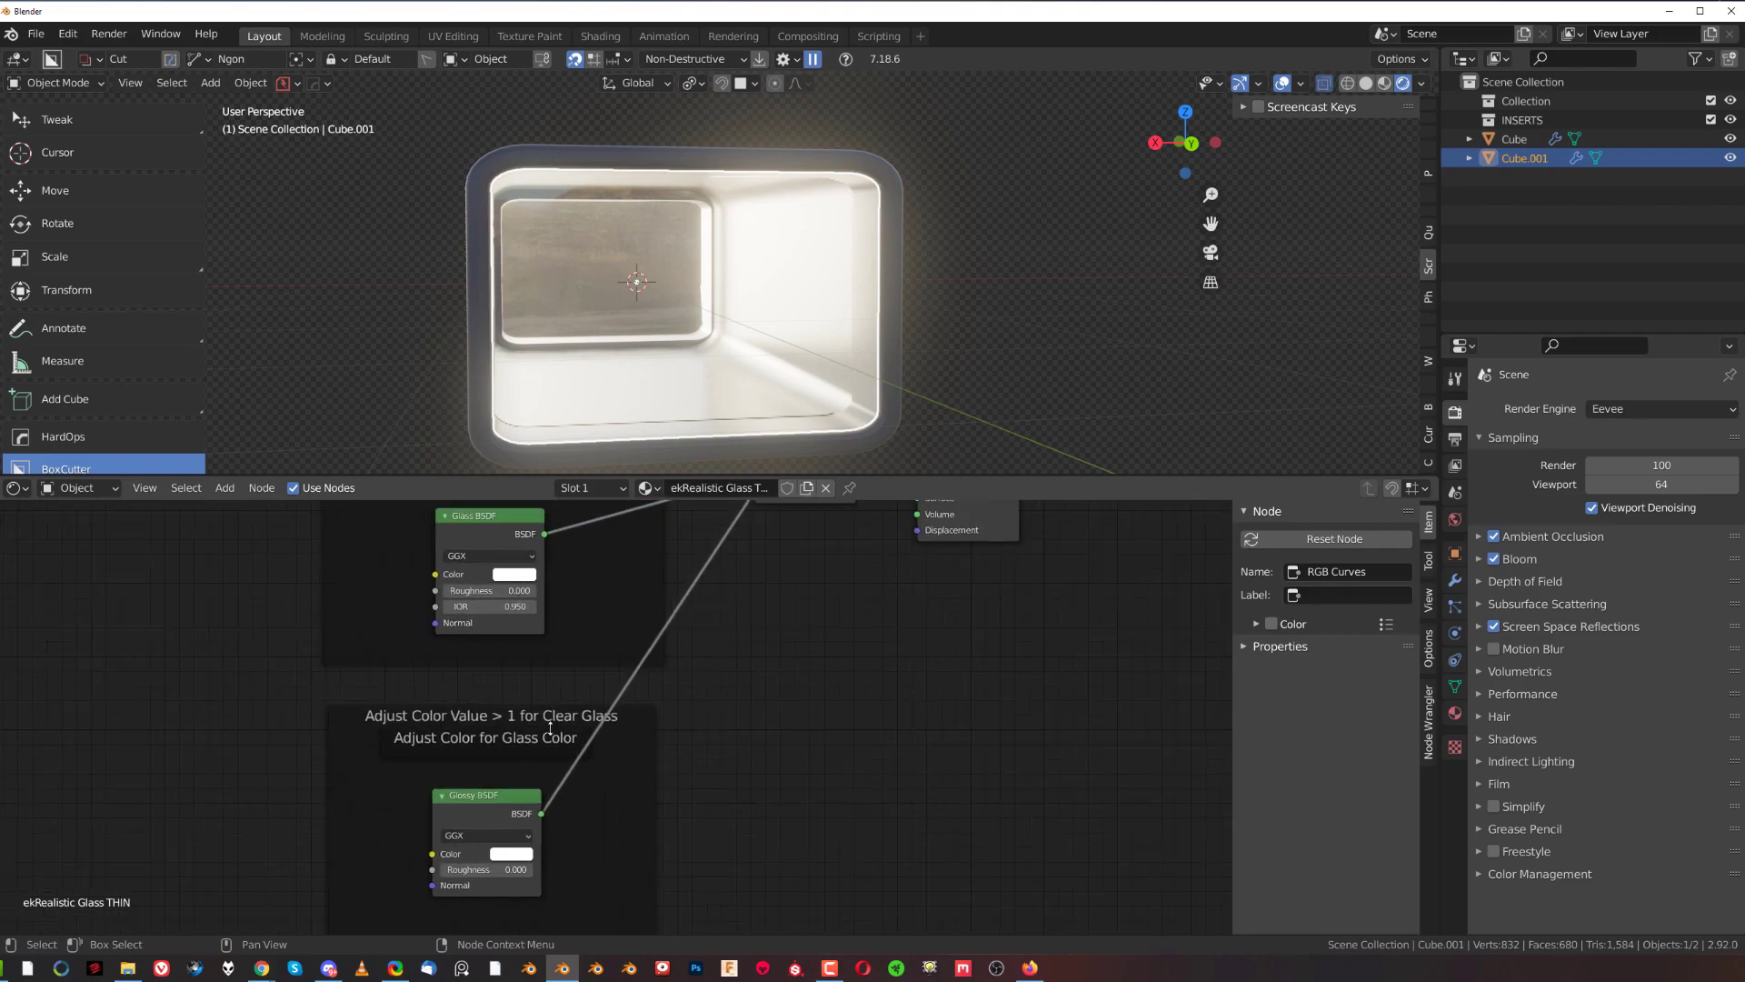
# Shift the RGB Curves control point toward lower X and Y values to adjust the thin glass material's angular reflectivity.
pyautogui.moveTo(481, 852); pyautogui.dragTo(473, 785, button='middle')
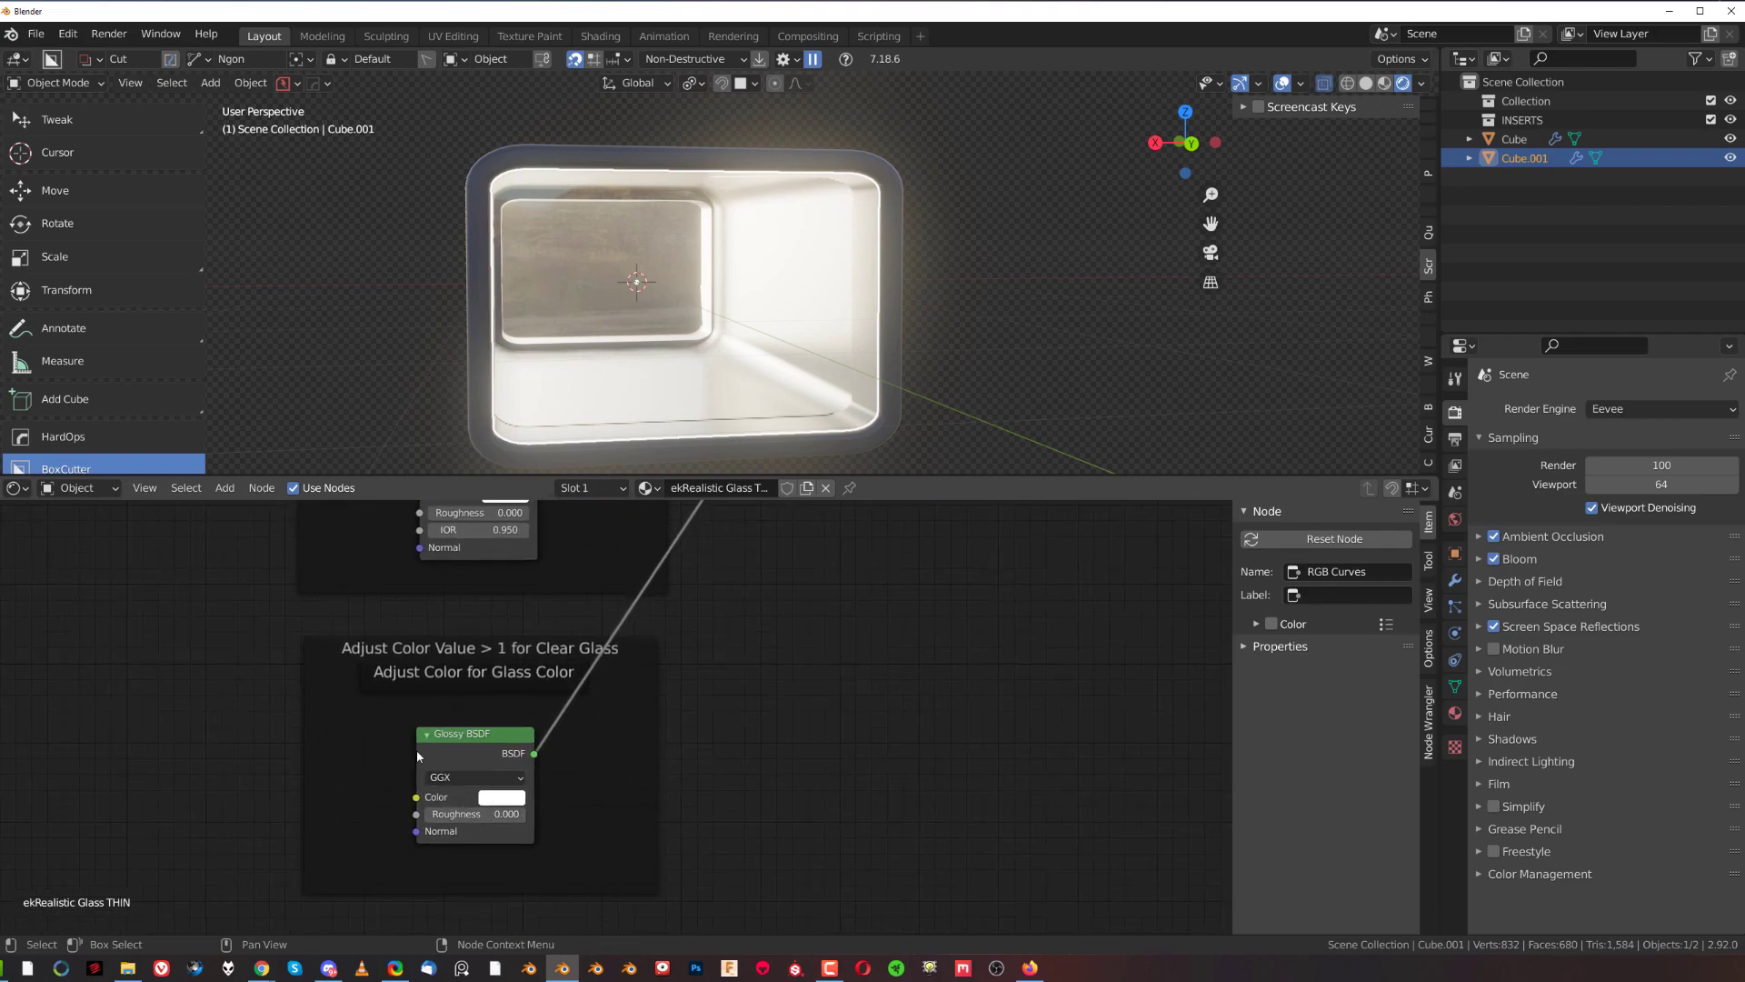
pyautogui.moveTo(591, 596); pyautogui.dragTo(575, 820, button='middle')
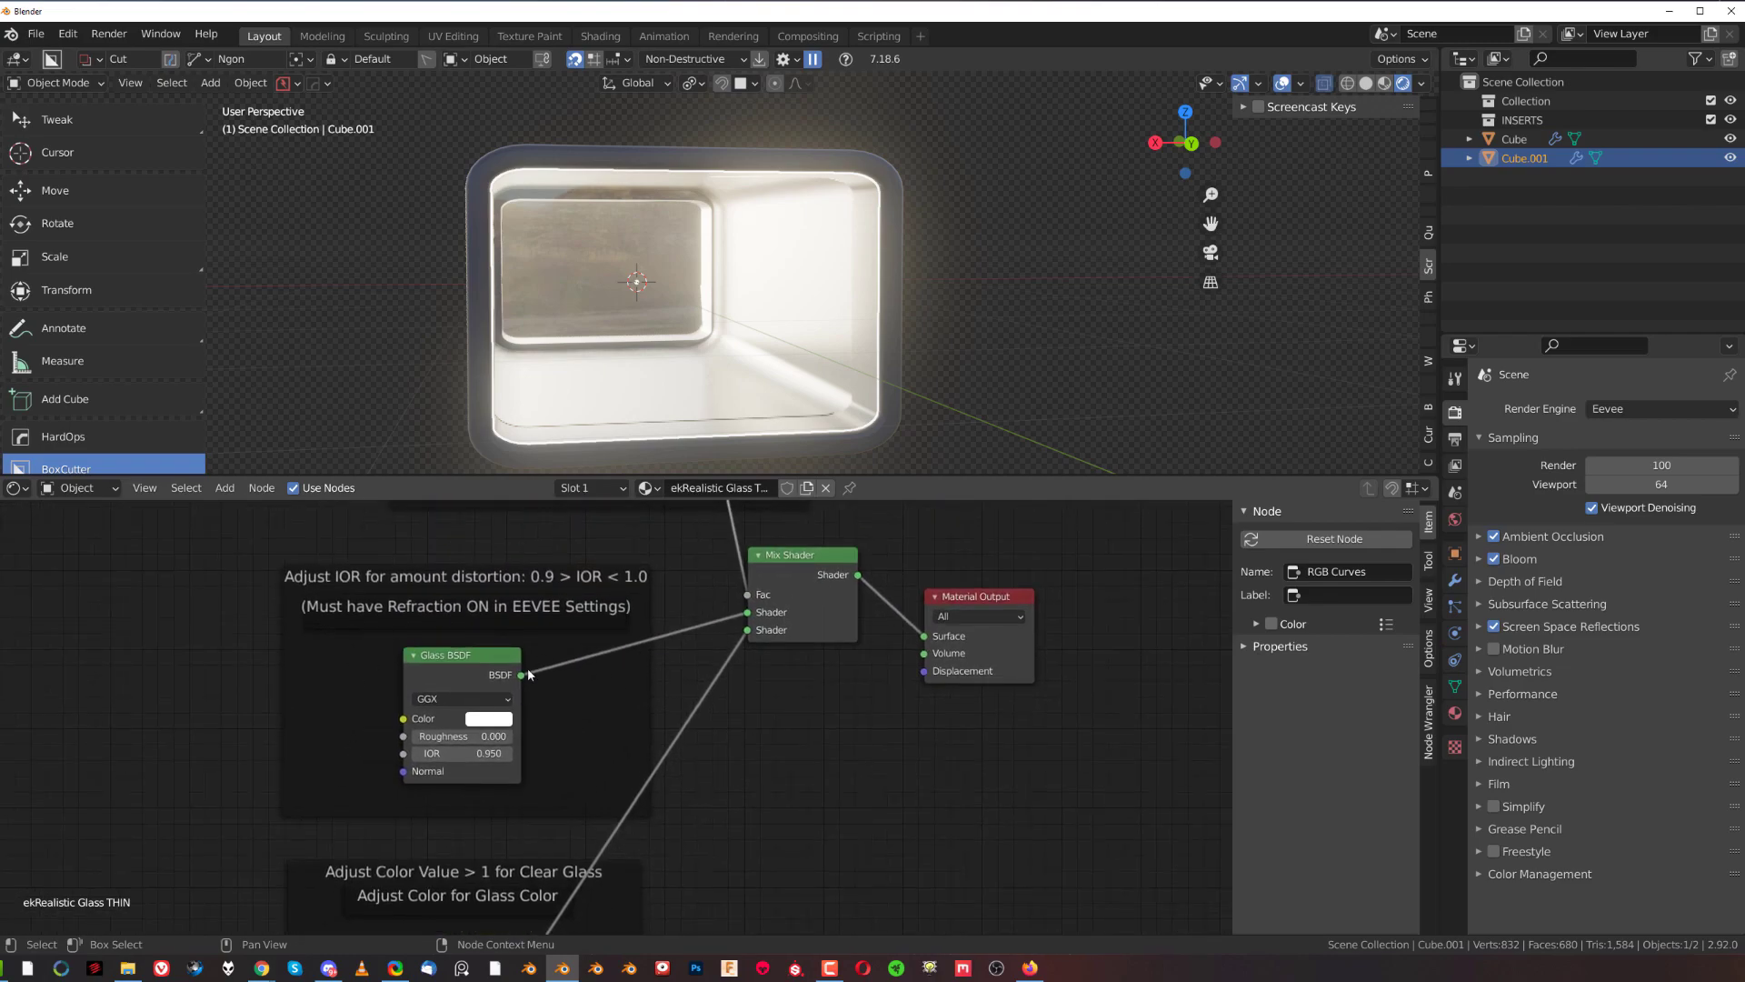
pyautogui.scroll(-1, 532, 663)
pyautogui.moveTo(623, 584); pyautogui.dragTo(653, 874, button='middle')
pyautogui.moveTo(402, 720); pyautogui.dragTo(445, 661, button='middle')
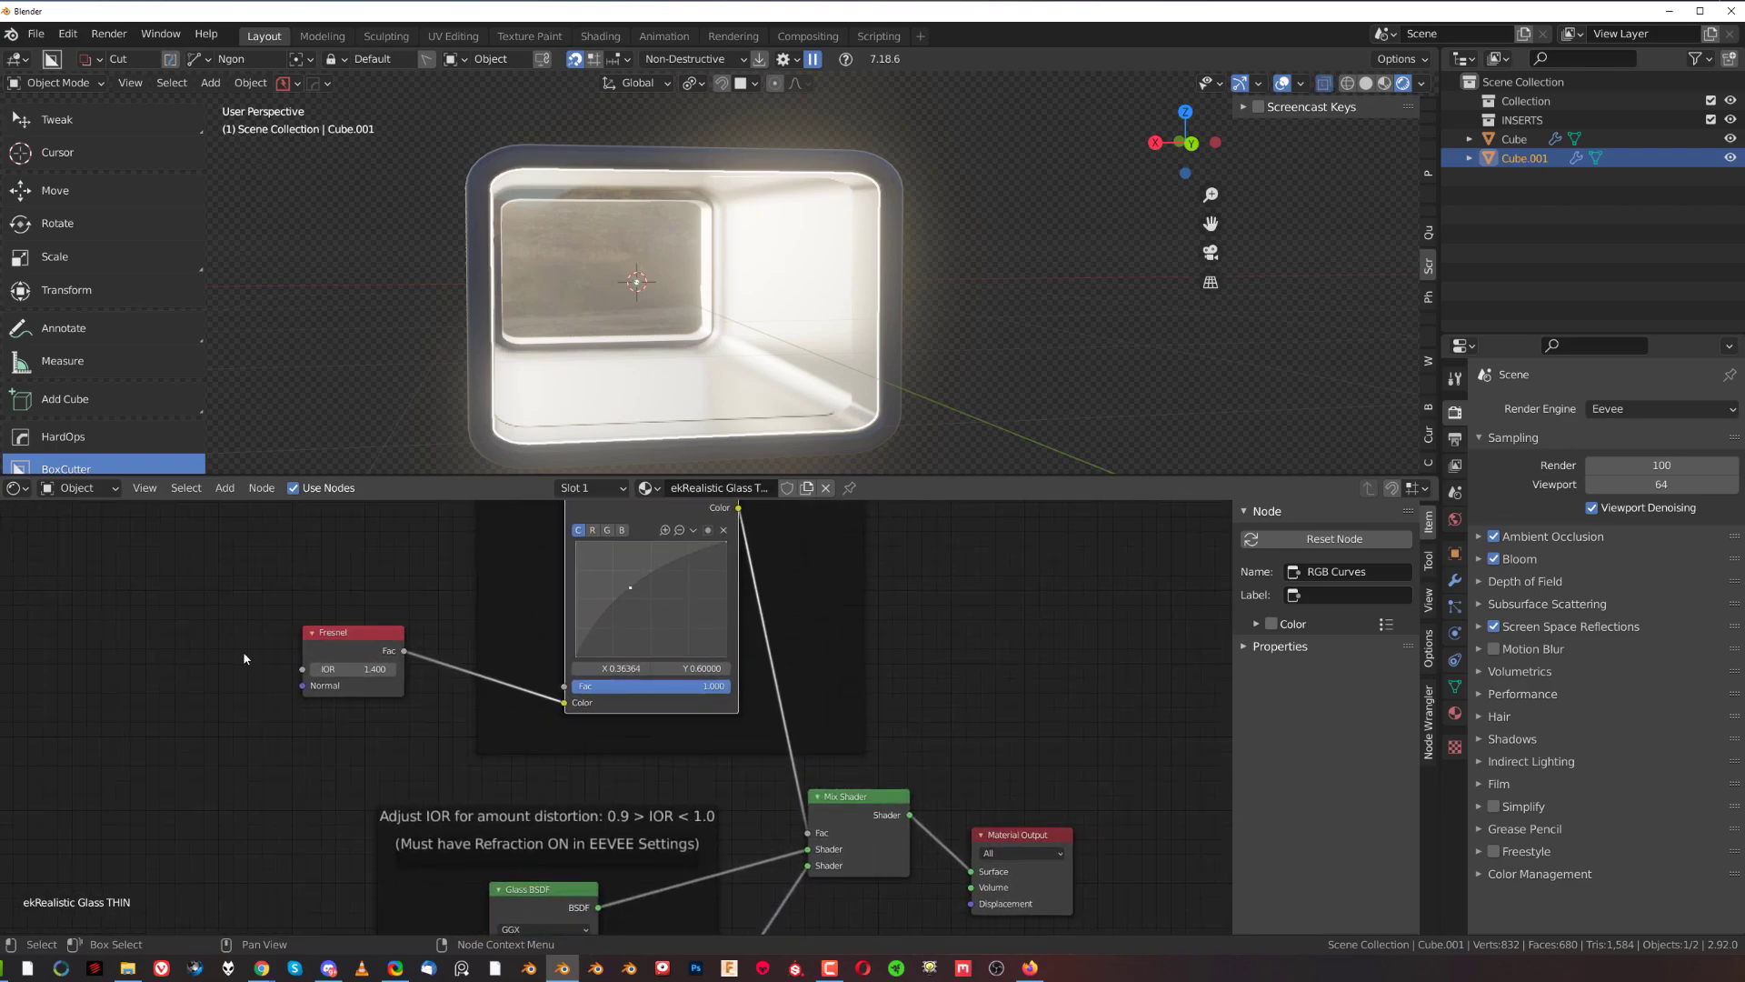
pyautogui.moveTo(254, 634); pyautogui.dragTo(211, 688, button='middle')
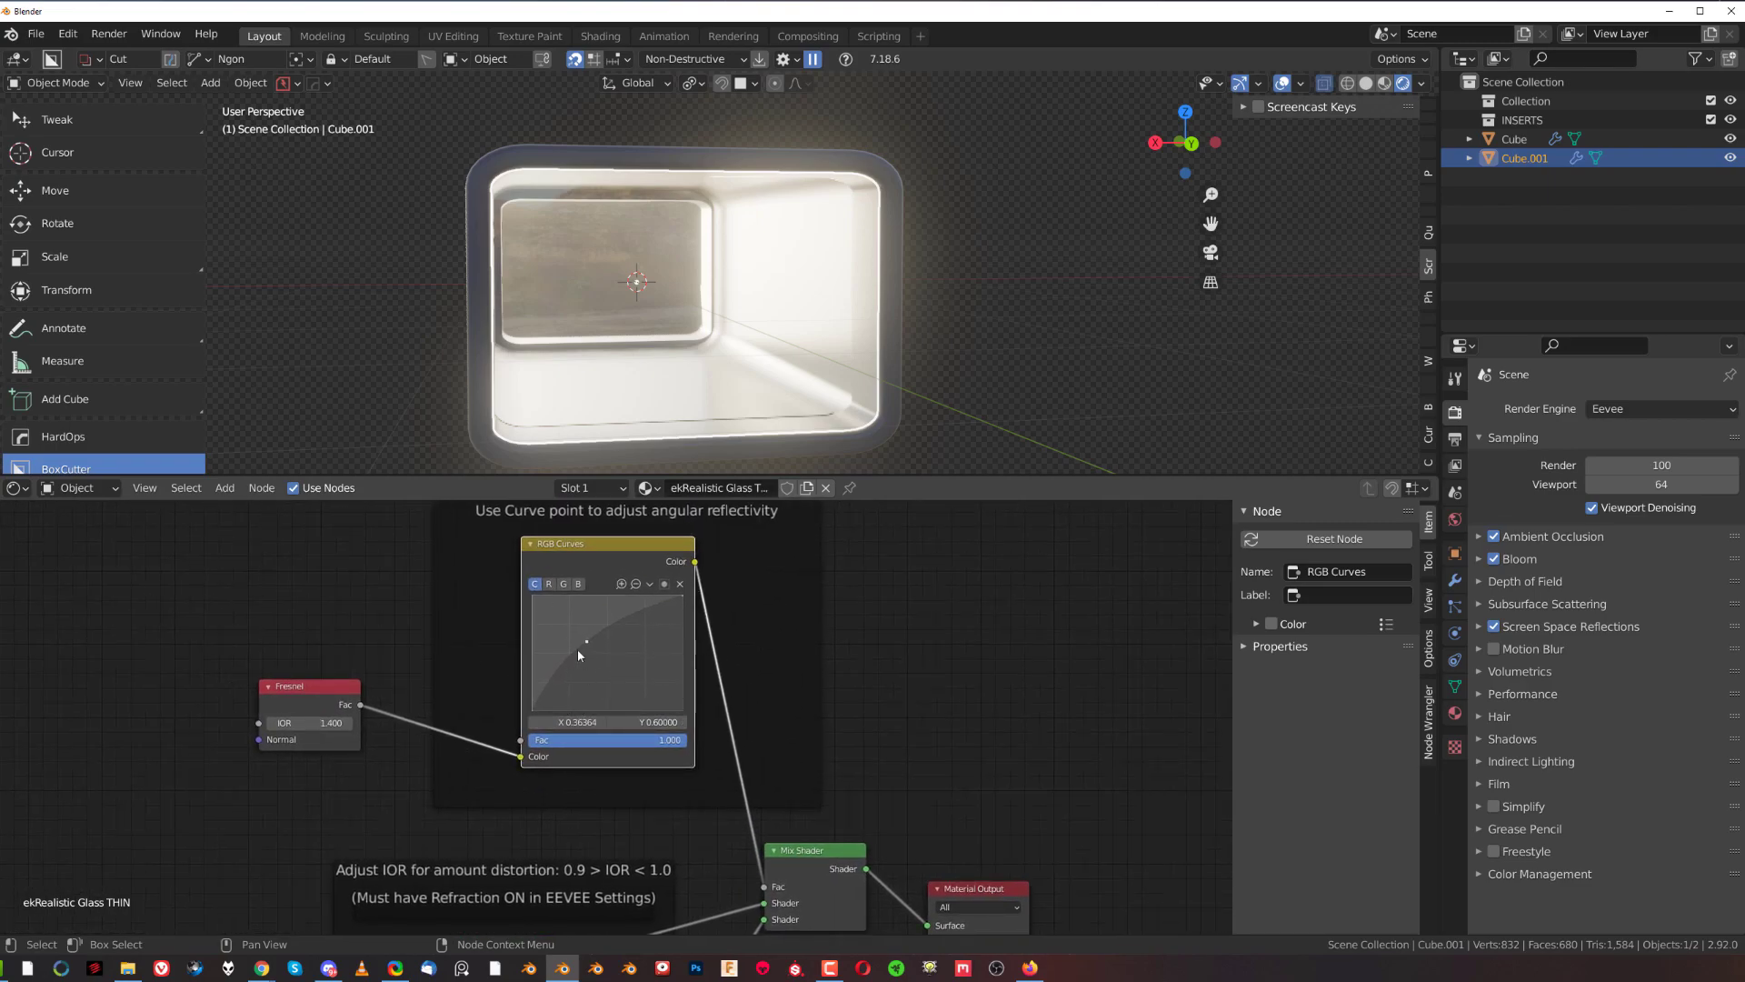
pyautogui.moveTo(587, 643)
pyautogui.mouseDown()
pyautogui.moveTo(596, 700)
pyautogui.moveTo(569, 664)
pyautogui.mouseUp()
# Examine the glass panels' reflections and transparency from several angles around the box, deselecting the panels for an unobstructed view.
pyautogui.moveTo(812, 340)
pyautogui.mouseDown(button='middle')
pyautogui.moveTo(751, 329)
pyautogui.moveTo(834, 327)
pyautogui.mouseUp(button='middle')
pyautogui.scroll(-1, 772, 729)
pyautogui.scroll(-3, 772, 729)
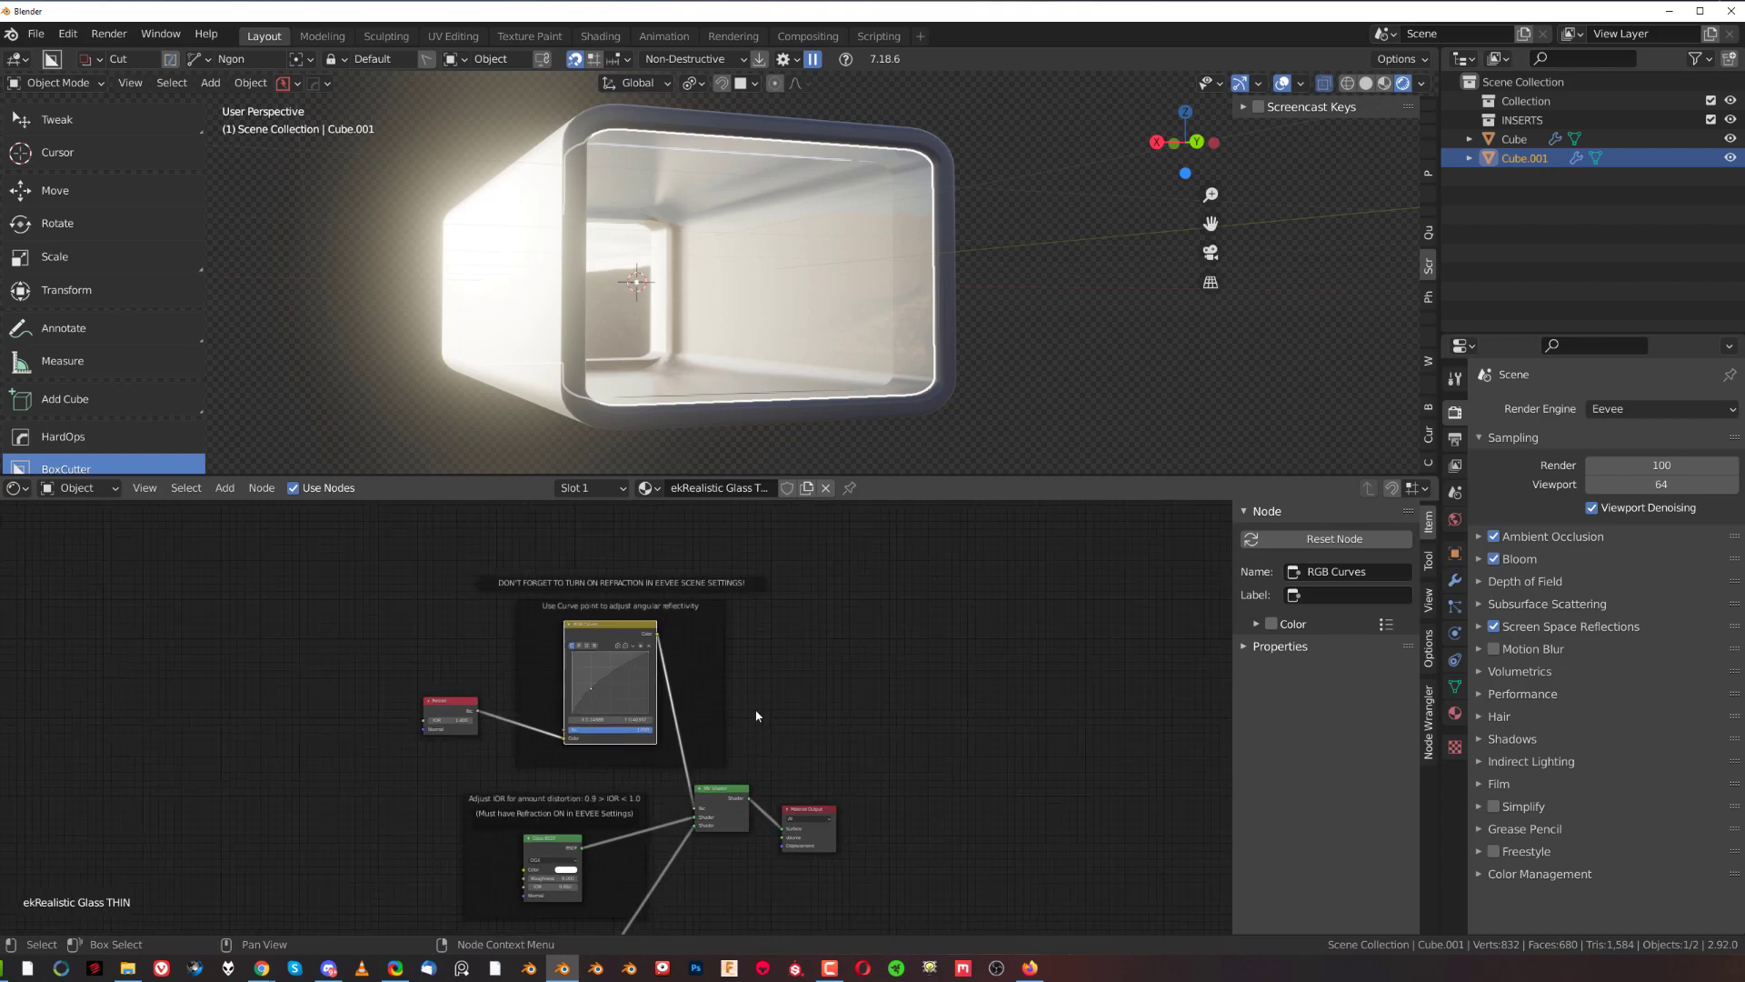
pyautogui.scroll(4, 765, 343)
pyautogui.moveTo(813, 298); pyautogui.dragTo(755, 341, button='middle')
pyautogui.scroll(-3, 641, 329)
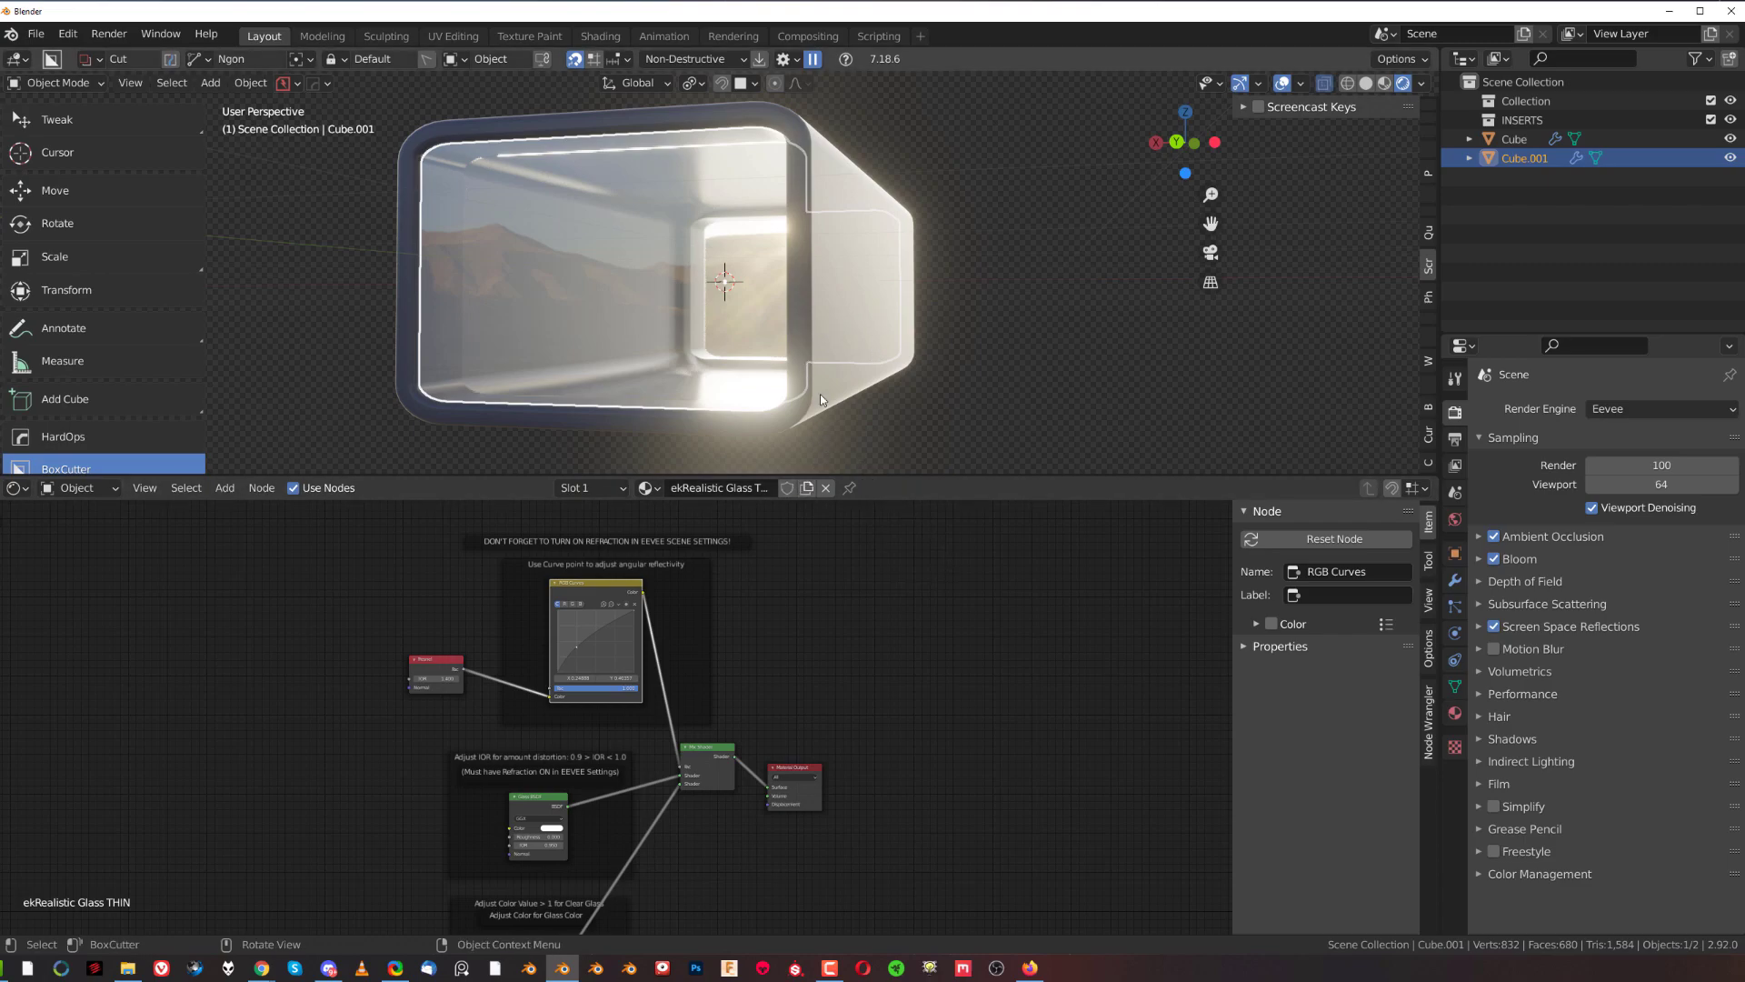
pyautogui.scroll(-1, 845, 320)
pyautogui.click(939, 327)
pyautogui.scroll(2, 809, 329)
pyautogui.moveTo(800, 319); pyautogui.dragTo(764, 334, button='middle')
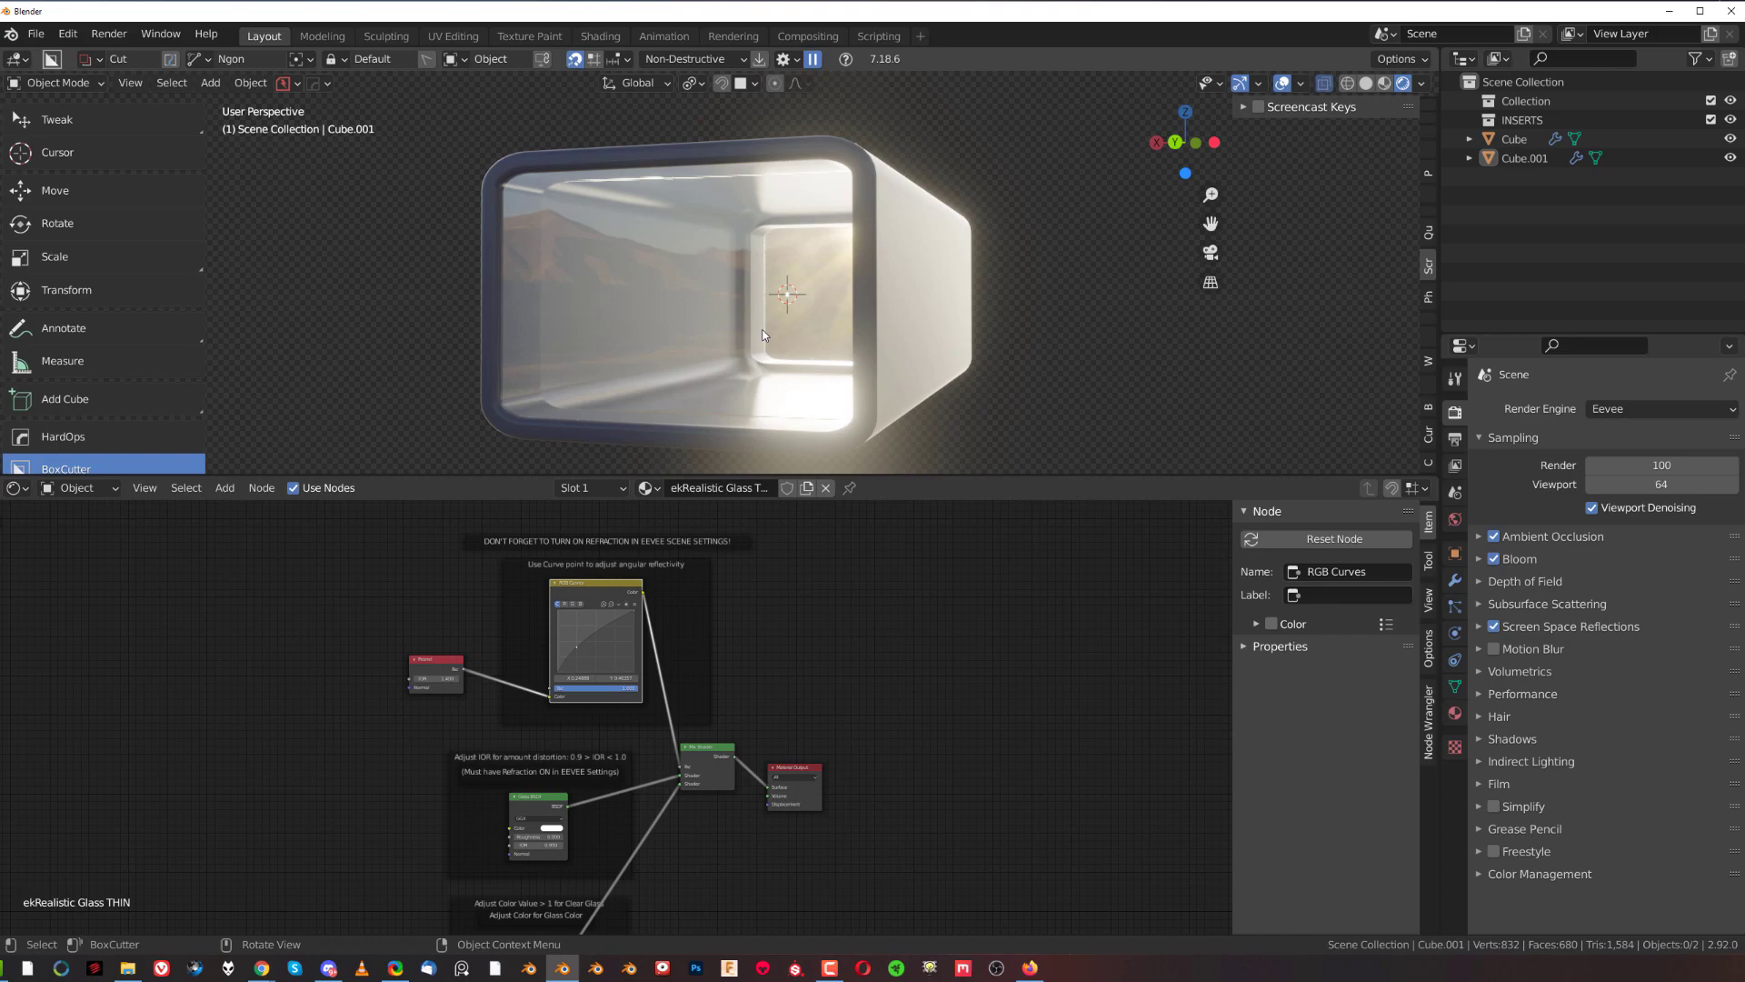